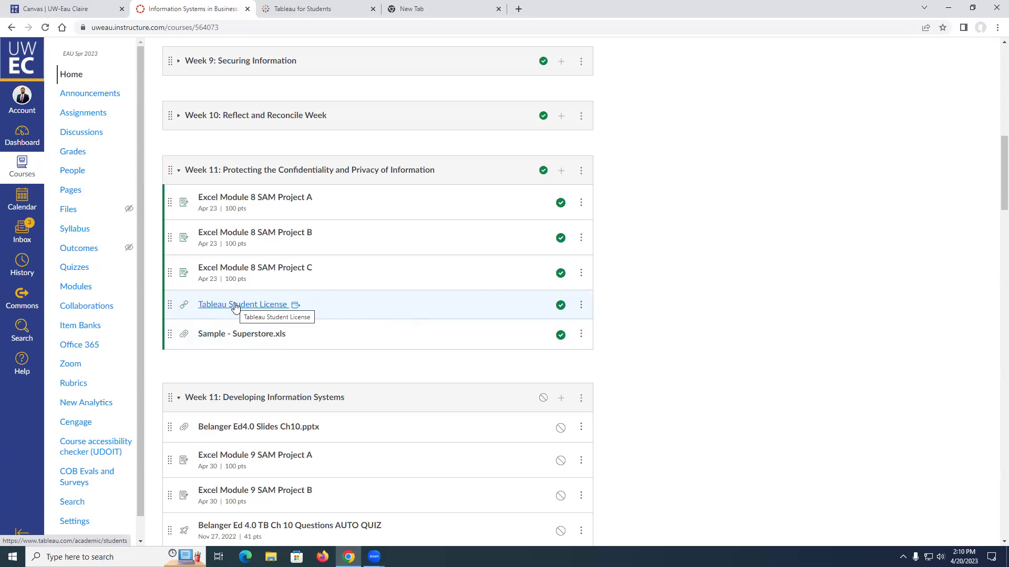
# Step: Open the Tableau Student License link from the Week 11 module and bring up the free academic license request form
pyautogui.click(239, 306)
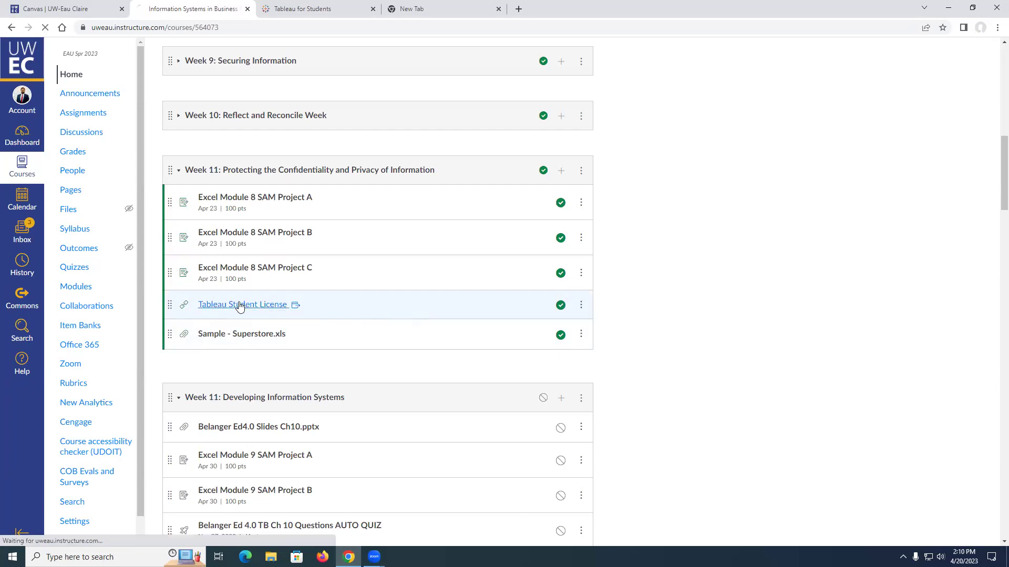
pyautogui.click(232, 108)
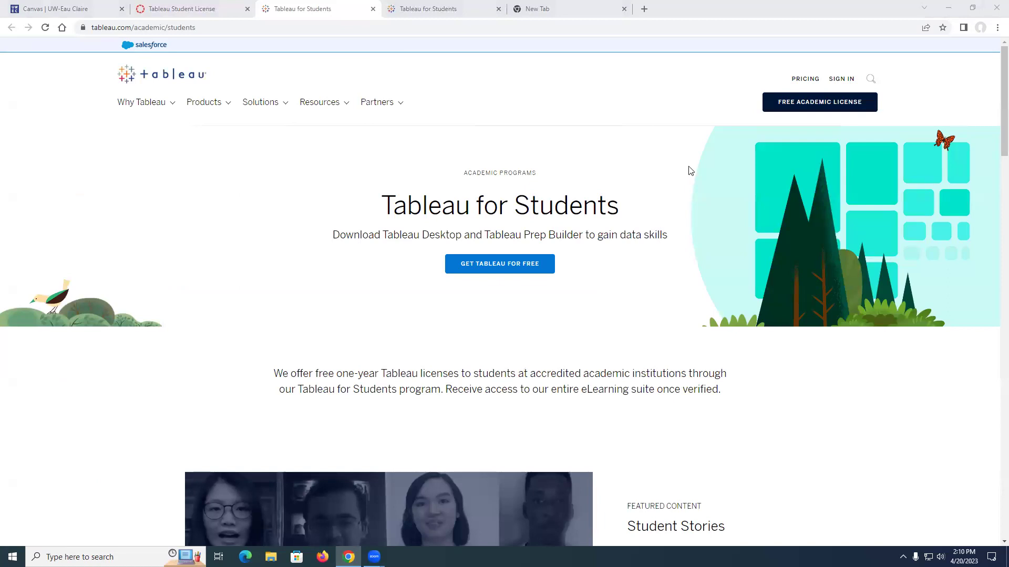
pyautogui.click(788, 105)
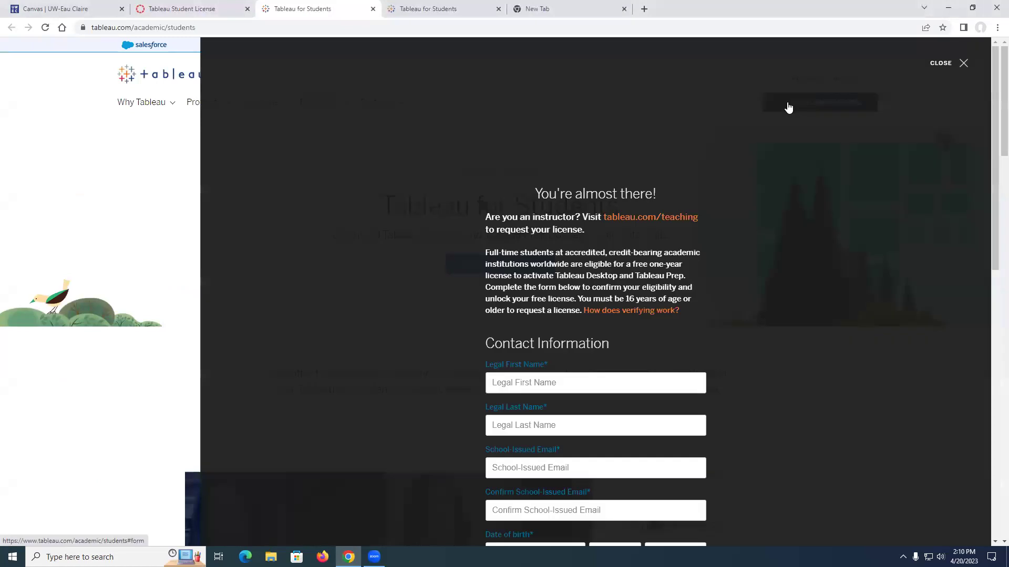
# Step: Examine the contact and school information fields required by the student license request form
pyautogui.scroll(-5, 589, 319)
pyautogui.scroll(-5, 557, 248)
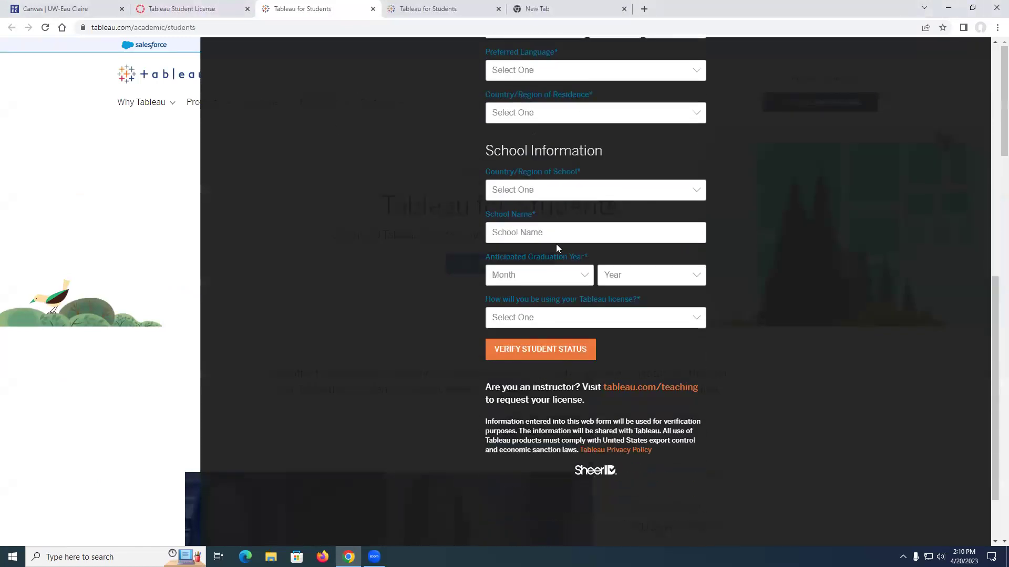
pyautogui.scroll(6, 514, 248)
pyautogui.scroll(5, 522, 250)
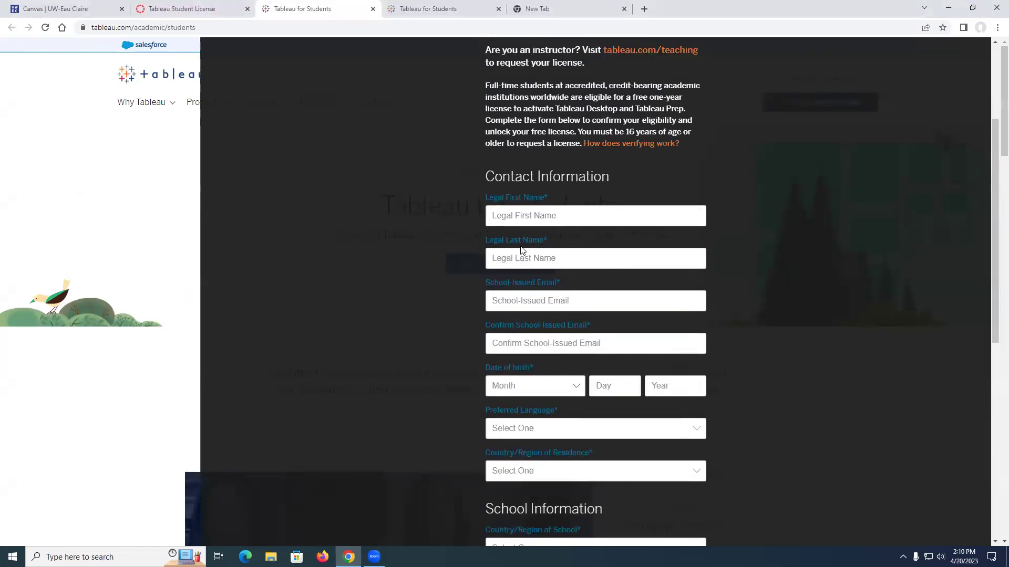
pyautogui.scroll(-2, 534, 301)
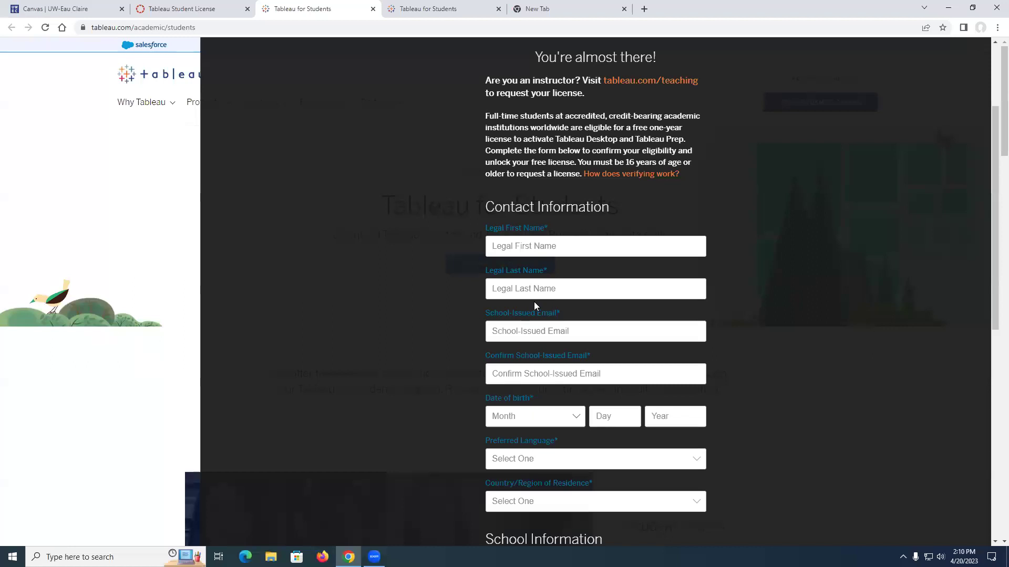
pyautogui.scroll(-2, 534, 304)
pyautogui.scroll(-3, 464, 334)
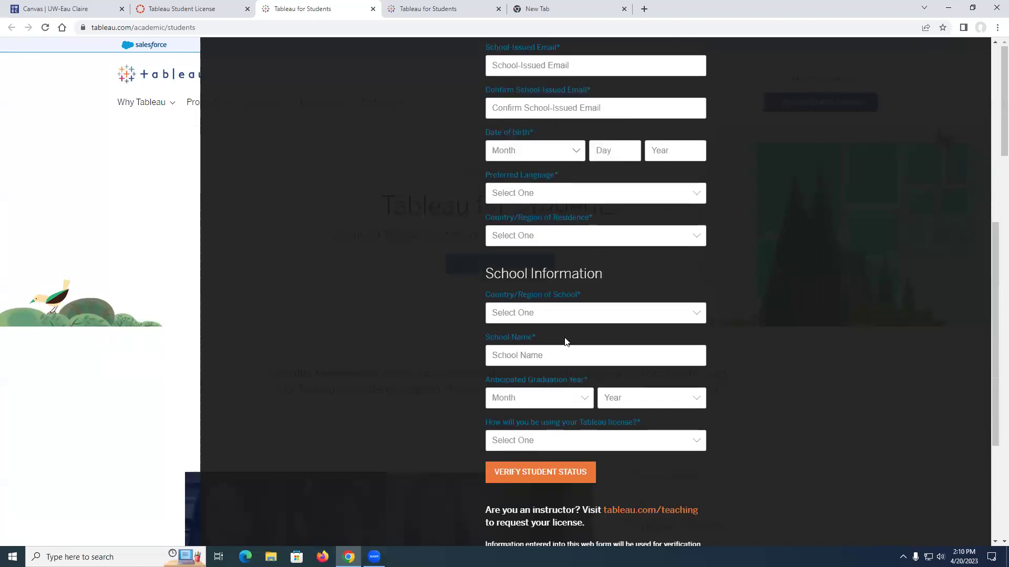
pyautogui.scroll(-2, 565, 341)
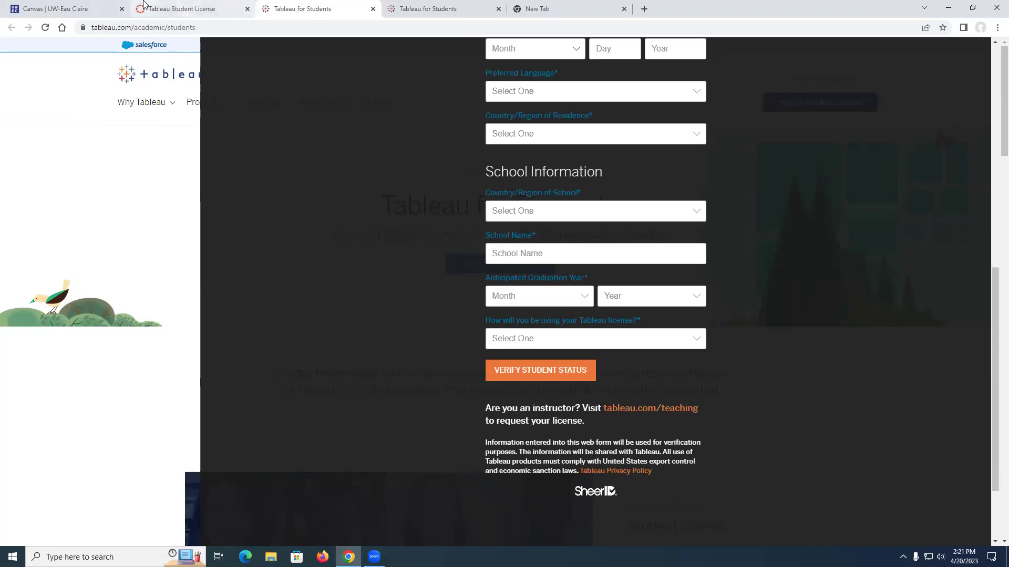
# Step: Return to the Canvas course home page, download Sample - Superstore.xls from the Week 11 module and open it in Excel
pyautogui.click(173, 9)
pyautogui.click(43, 5)
pyautogui.click(173, 8)
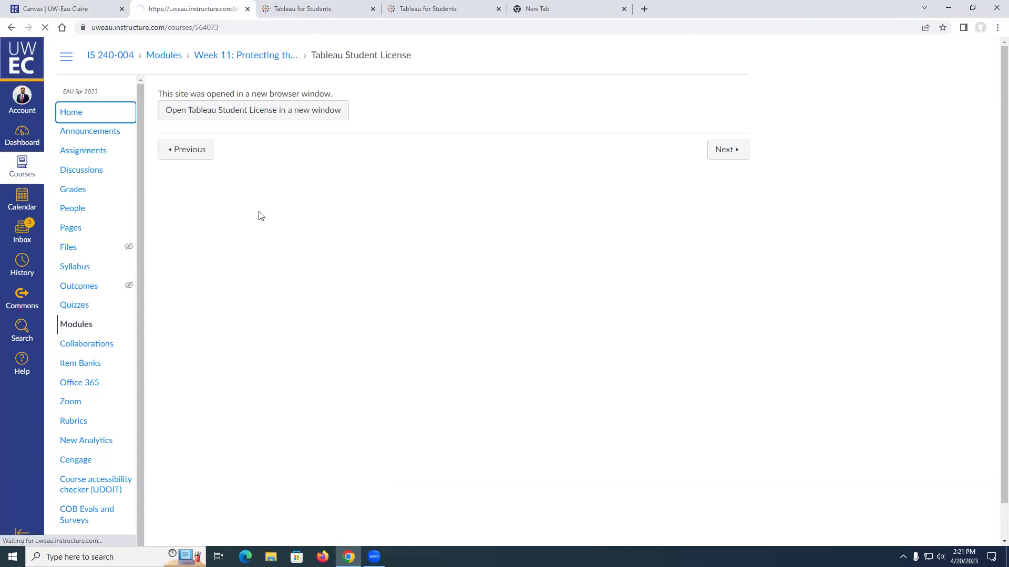
pyautogui.scroll(-4, 263, 218)
pyautogui.scroll(-6, 262, 218)
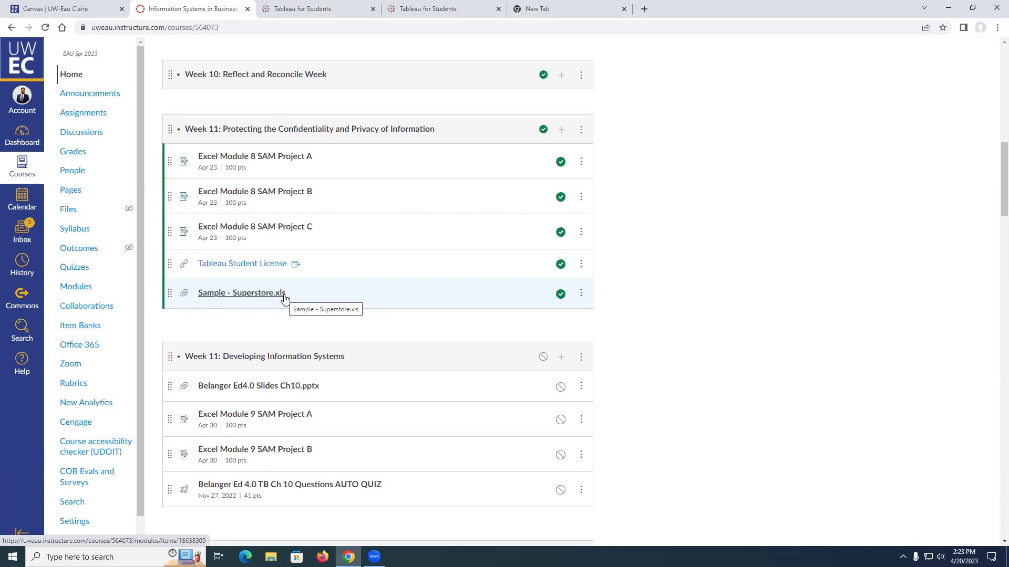
pyautogui.click(270, 298)
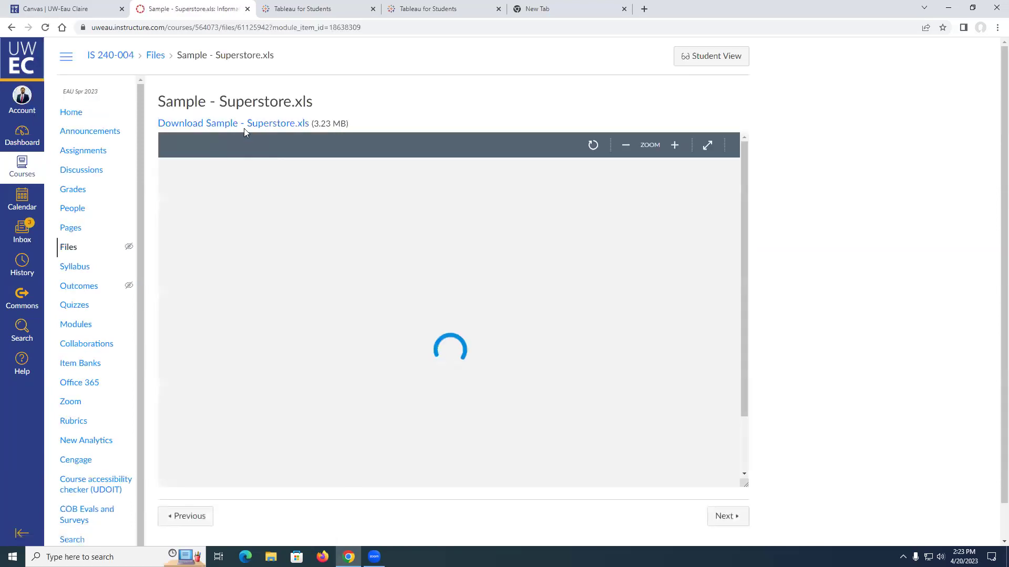
pyautogui.click(249, 126)
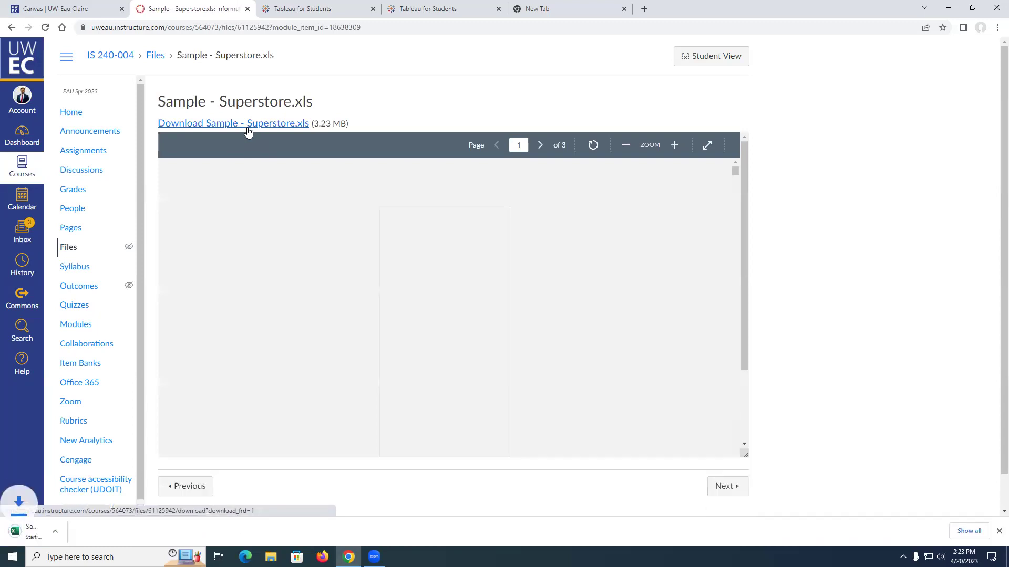
pyautogui.click(50, 533)
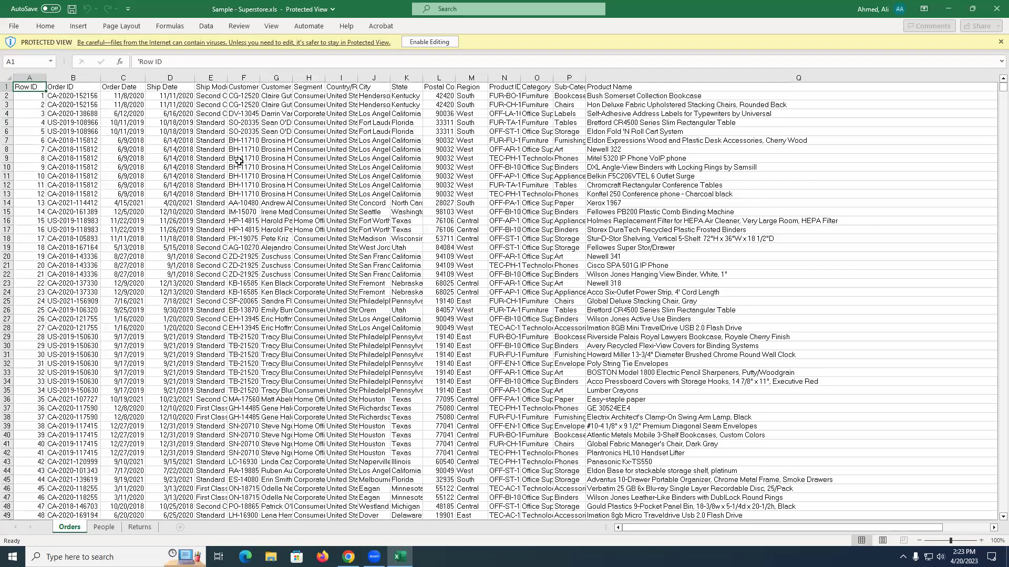
# Step: Examine the first column headings and top rows of the Orders sheet, starting from Row ID
pyautogui.click(52, 131)
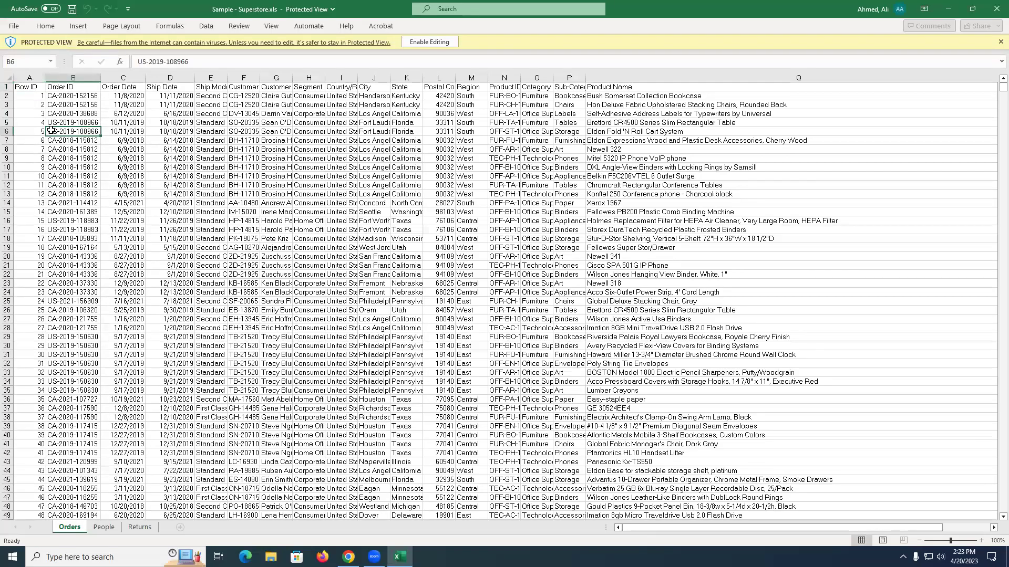
pyautogui.press('Up')
pyautogui.press('Up')
pyautogui.press('Up')
pyautogui.press('Left')
pyautogui.press('Up')
pyautogui.press('Up')
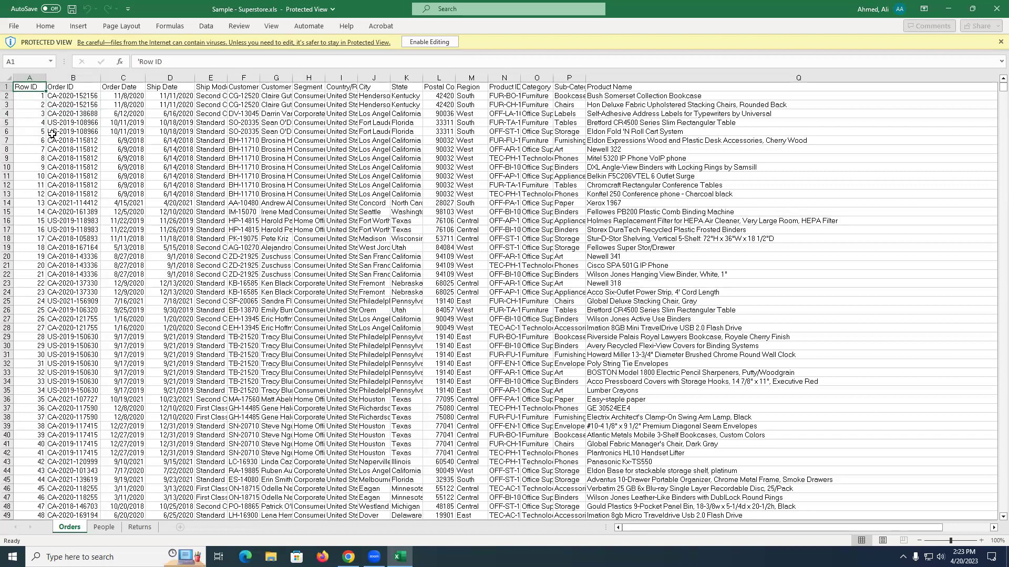
pyautogui.press('Down')
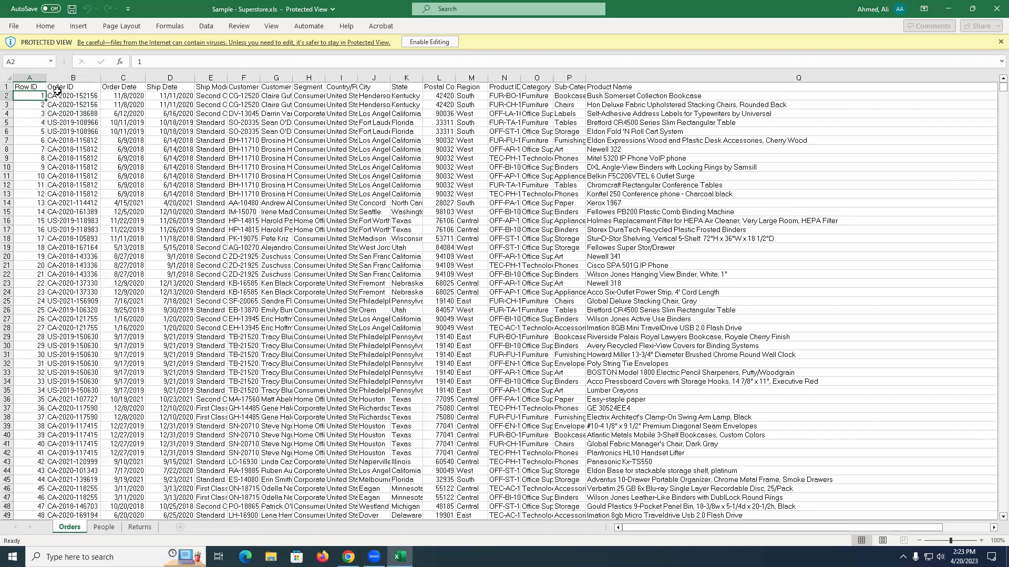
pyautogui.press('Up')
pyautogui.press('Right')
pyautogui.press('Right')
pyautogui.press('Right')
pyautogui.press('Left')
pyautogui.press('Left')
pyautogui.press('Left')
pyautogui.press('Right')
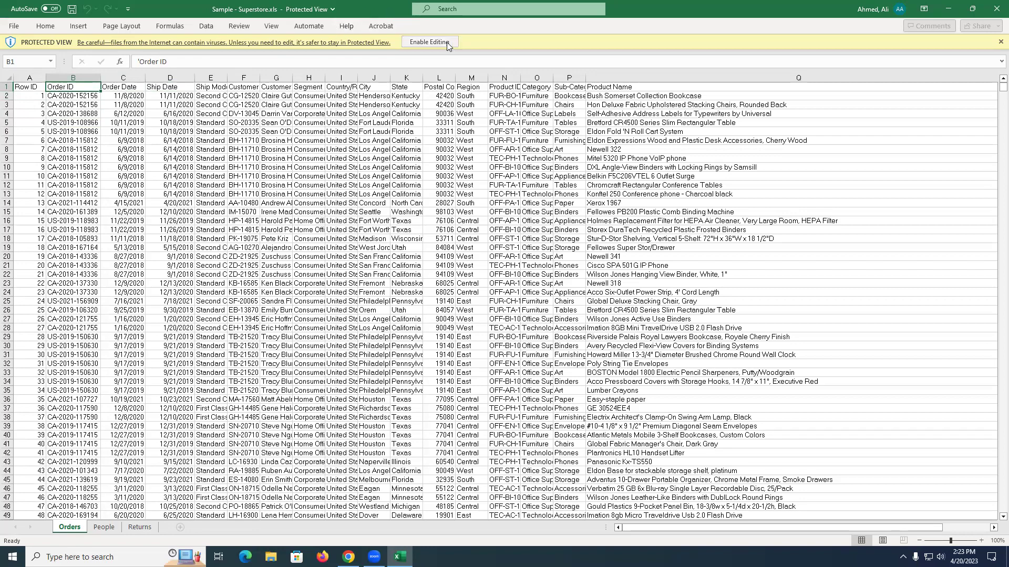
# Step: Enable editing of the Superstore workbook and enlarge the Orders sheet to 175%
pyautogui.click(430, 42)
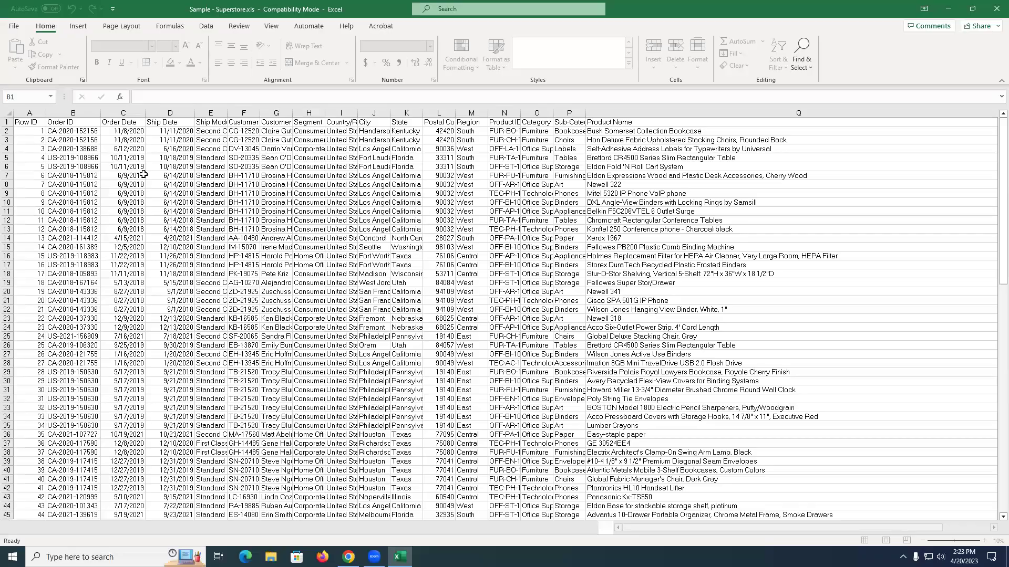
pyautogui.scroll(5, 106, 150)
# Step: Look through the Orders sheet's headings across all columns and check its last record, returning to cell A1
pyautogui.press('Left')
pyautogui.press('Up')
pyautogui.press('Right')
pyautogui.press('Right')
pyautogui.press('Right')
pyautogui.press('Right')
pyautogui.press('Right')
pyautogui.press('Right')
pyautogui.press('Right')
pyautogui.press('Right')
pyautogui.press('Right')
pyautogui.press('Right')
pyautogui.press('Right')
pyautogui.press('Right')
pyautogui.press('Right')
pyautogui.press('Right')
pyautogui.press('Right')
pyautogui.press('Right')
pyautogui.press('Right')
pyautogui.press('Right')
pyautogui.press('Right')
pyautogui.press('Right')
pyautogui.press('Right')
pyautogui.press('Right')
pyautogui.press('Left')
pyautogui.press('Left')
pyautogui.press('Left')
pyautogui.press('Left')
pyautogui.press('Left')
pyautogui.press('Left')
pyautogui.press('Left')
pyautogui.press('Left')
pyautogui.press('Left')
pyautogui.press('Left')
pyautogui.press('Left')
pyautogui.press('Left')
pyautogui.press('Left')
pyautogui.press('Left')
pyautogui.press('Left')
pyautogui.press('Left')
pyautogui.press('Left')
pyautogui.press('Left')
pyautogui.press('Left')
pyautogui.press('Left')
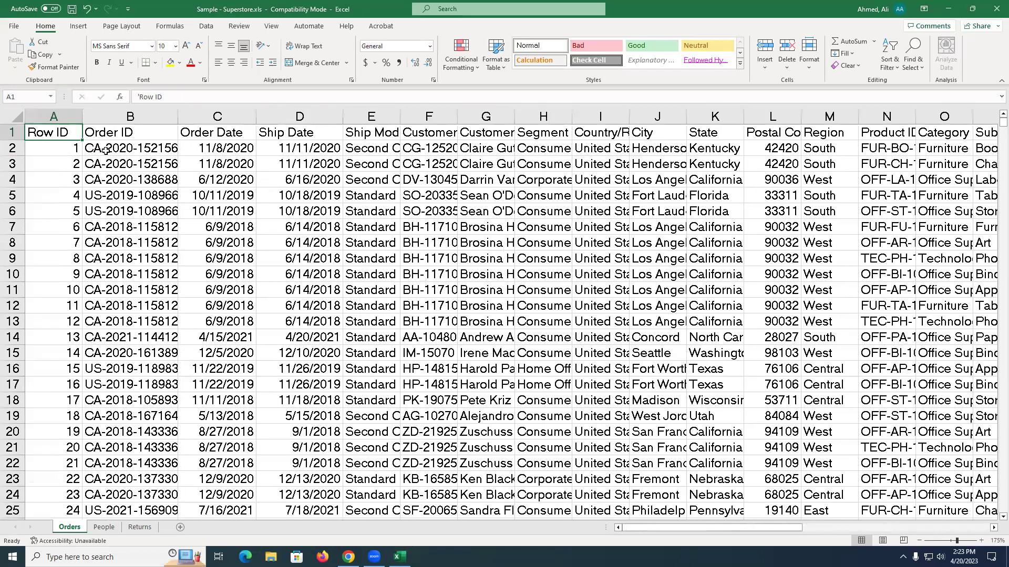
pyautogui.hotkey('ctrl', 'Down')
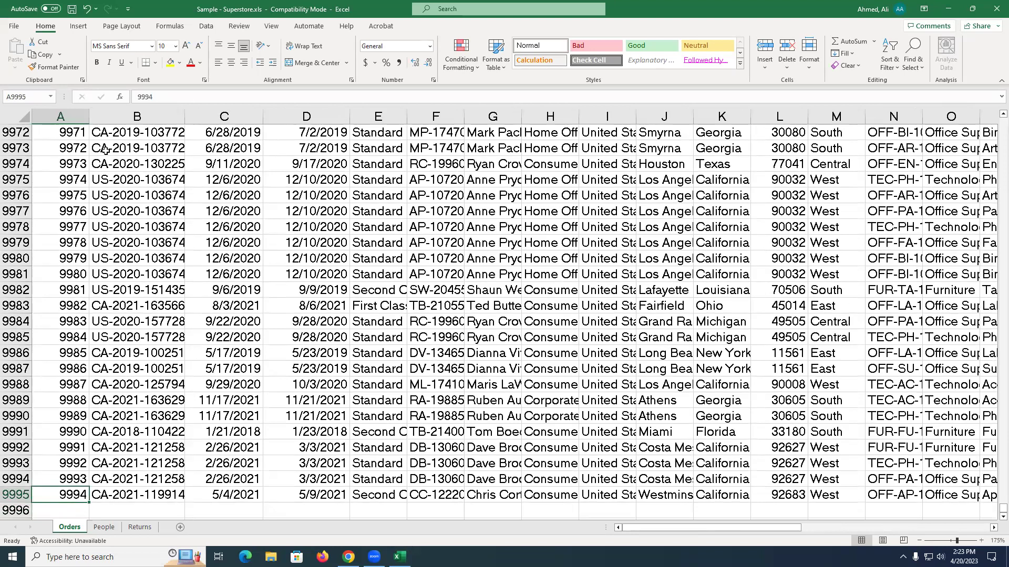
pyautogui.hotkey('ctrl', 'Up')
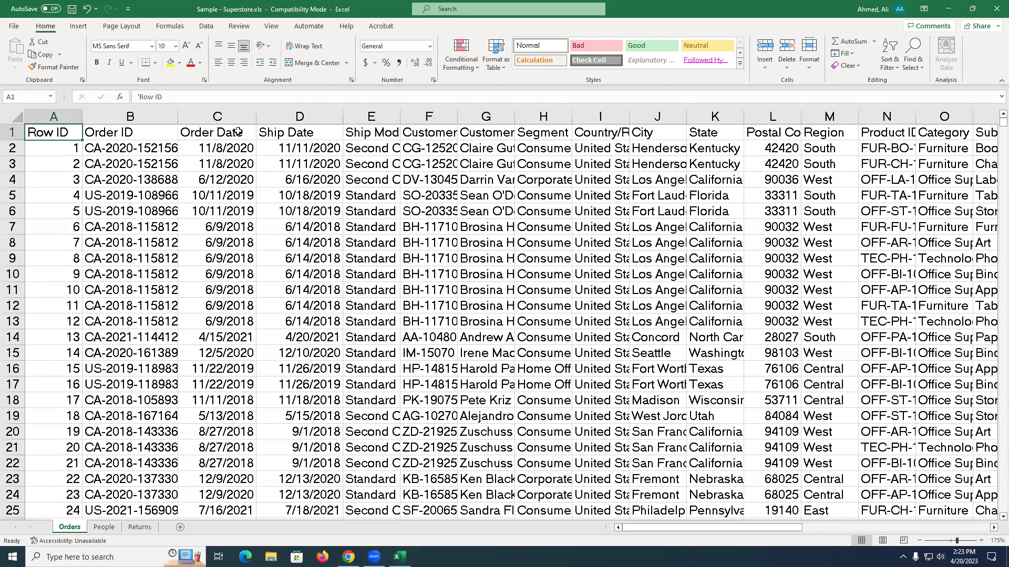
# Step: Compare the contents of the People, Returns and Orders sheets, finishing on Orders
pyautogui.click(103, 528)
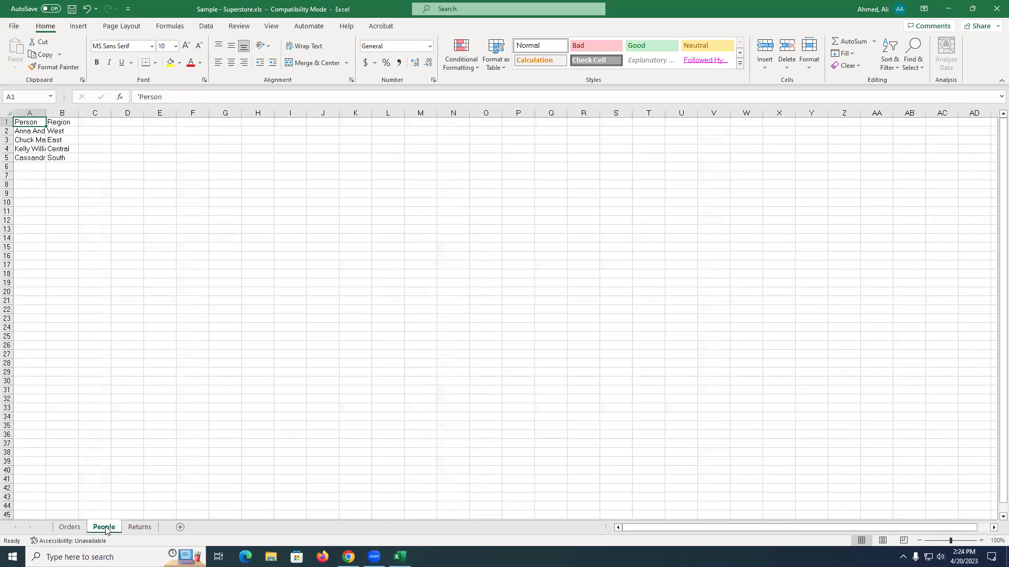
pyautogui.click(70, 528)
pyautogui.click(105, 527)
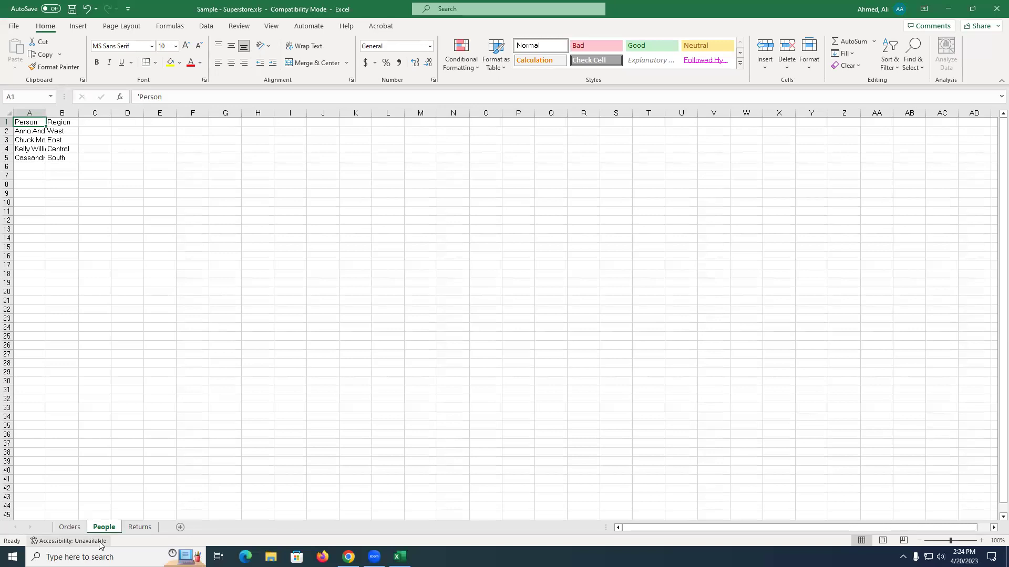
pyautogui.click(141, 528)
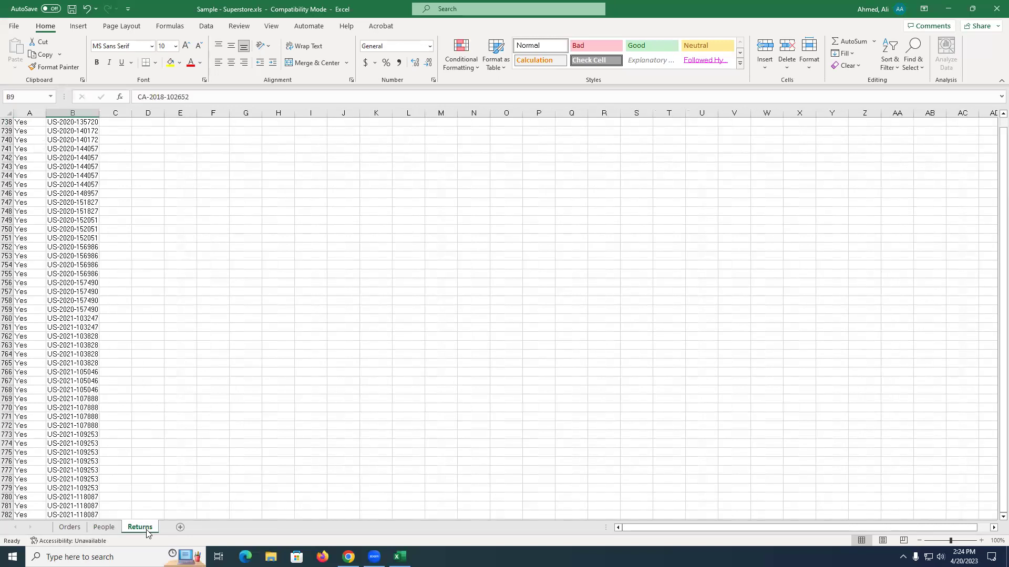
pyautogui.click(105, 527)
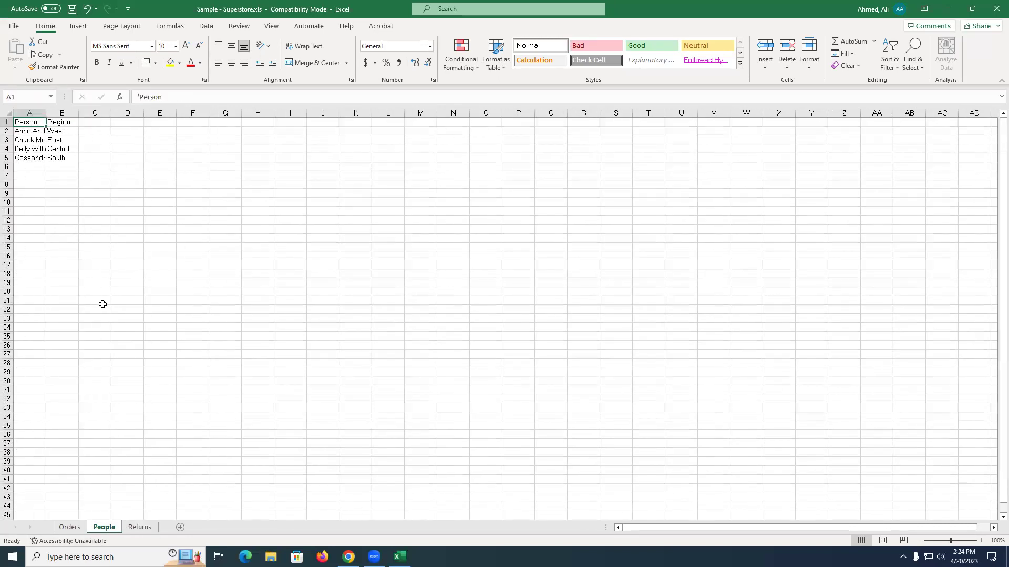
pyautogui.click(65, 529)
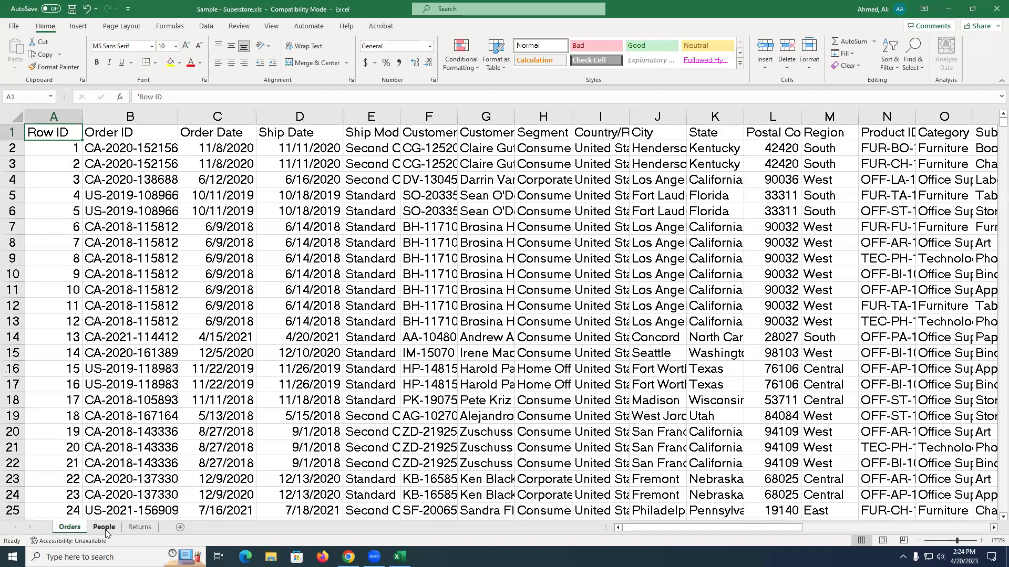
pyautogui.click(131, 529)
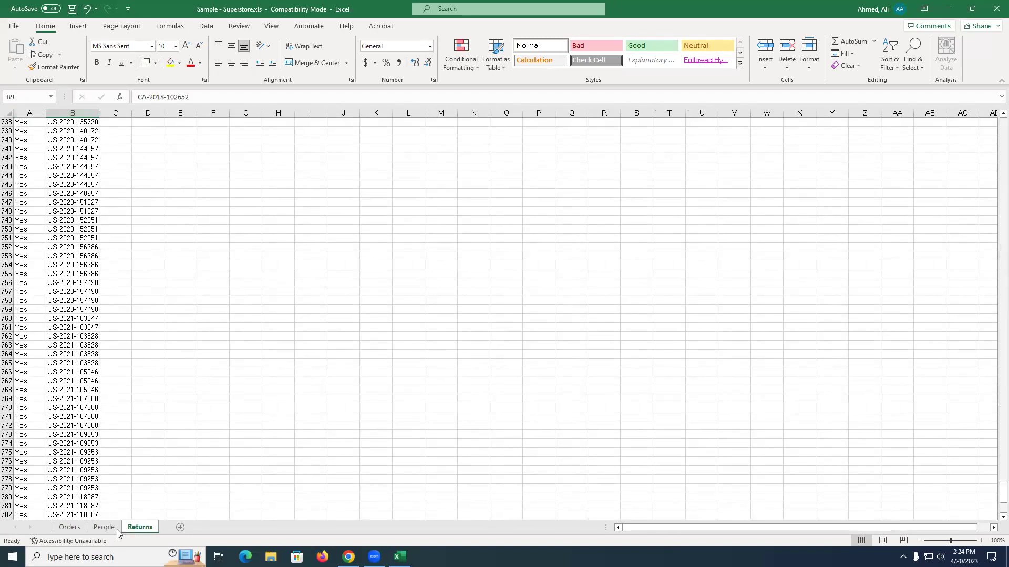
pyautogui.click(69, 529)
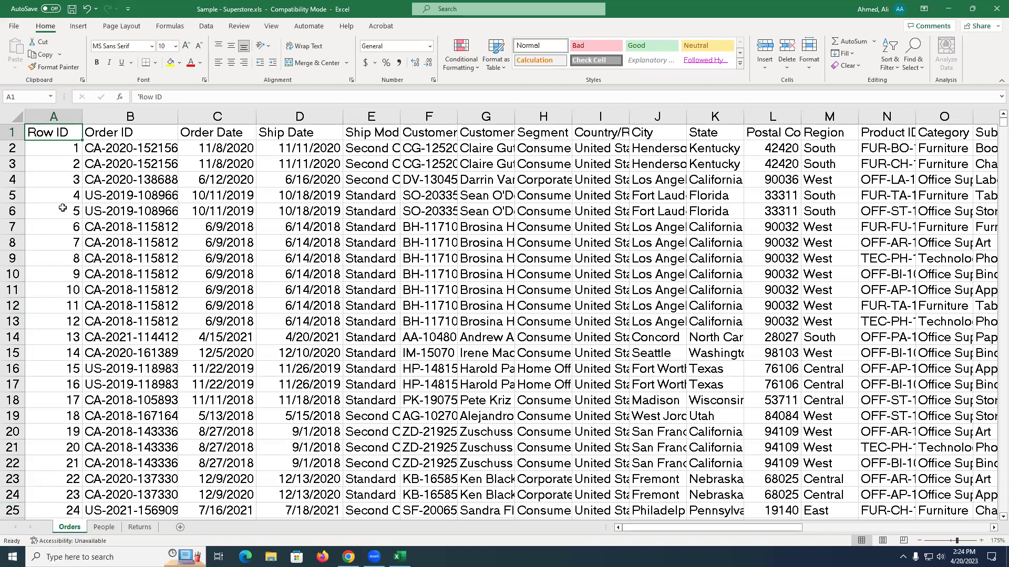
# Step: Review the first order record from Row ID across to Profit, and close the Superstore workbook
pyautogui.moveTo(57, 150); pyautogui.dragTo(283, 148)
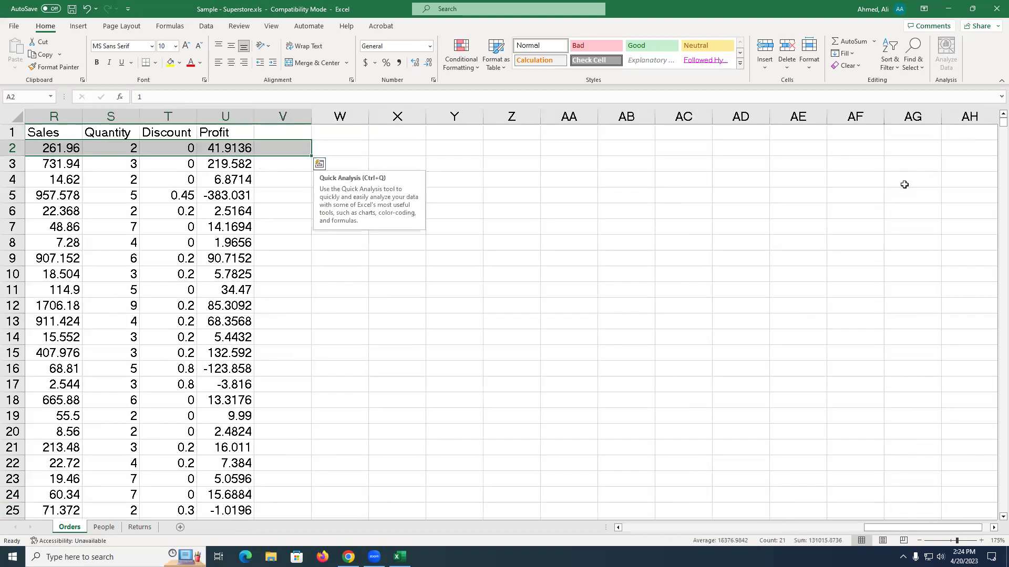
pyautogui.click(414, 263)
pyautogui.click(997, 9)
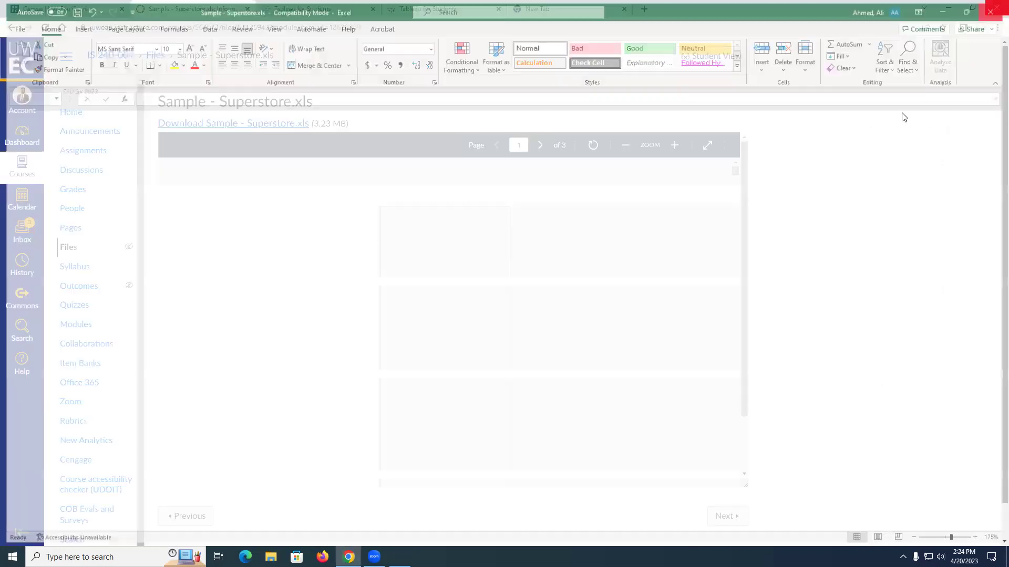
# Step: Find the installed Tableau 2022.2 application with a Windows search for "tabl" and launch it
pyautogui.click(12, 557)
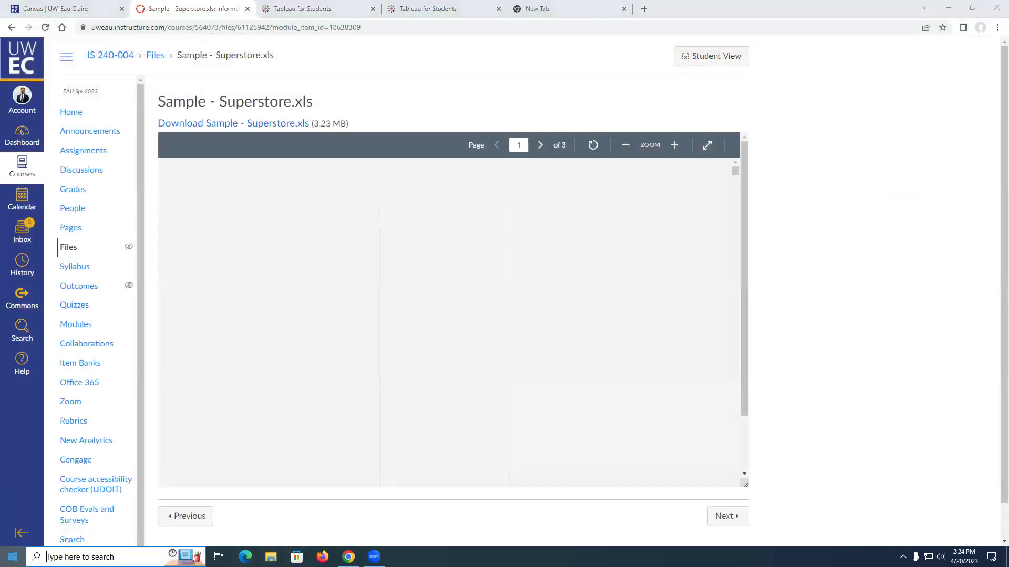
pyautogui.write('tabl')
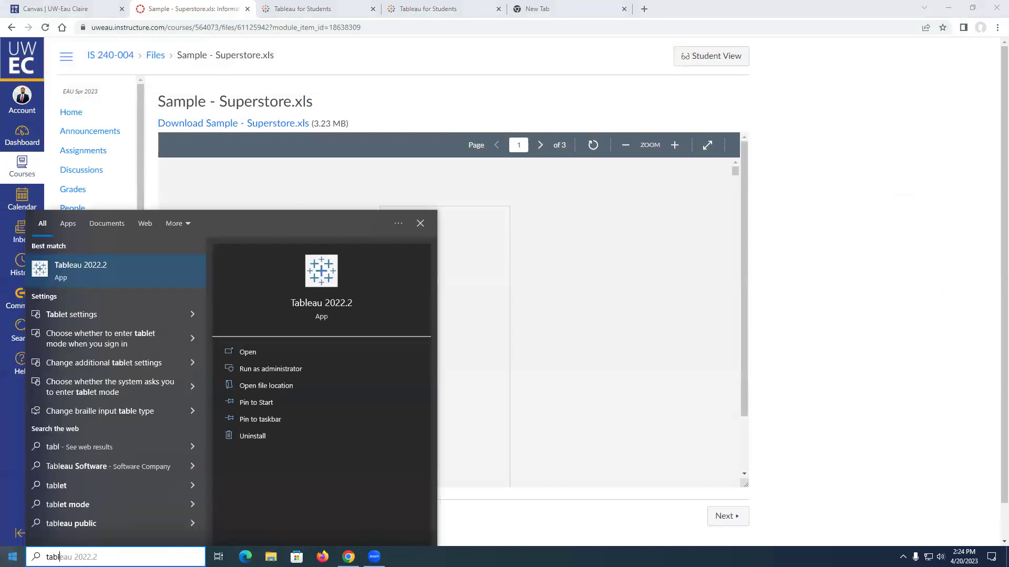
pyautogui.press('Return')
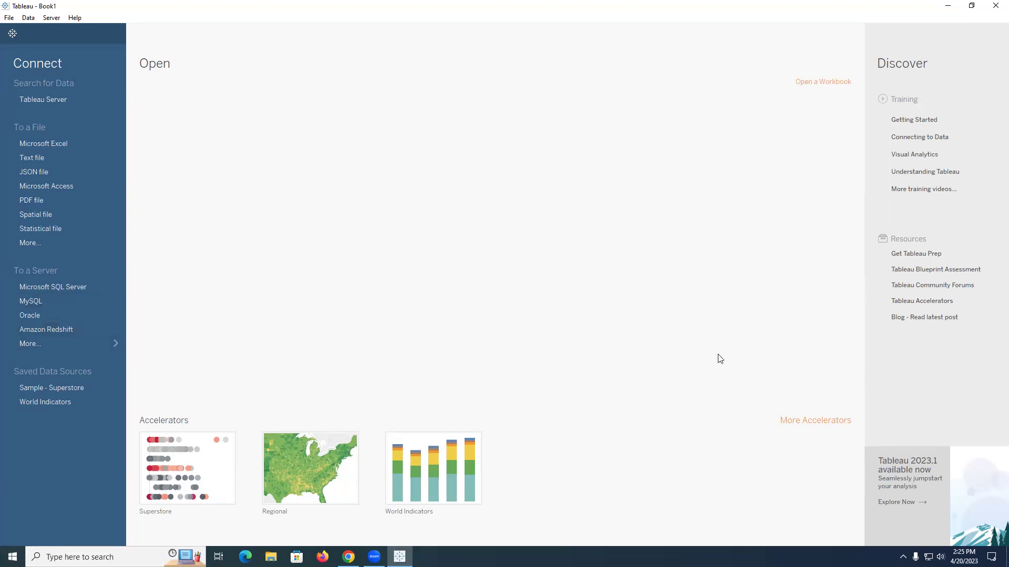
# Step: Switch to Chrome, search Google for "indeed", and open the Indeed: Job Search result in a new tab
pyautogui.moveTo(348, 556)
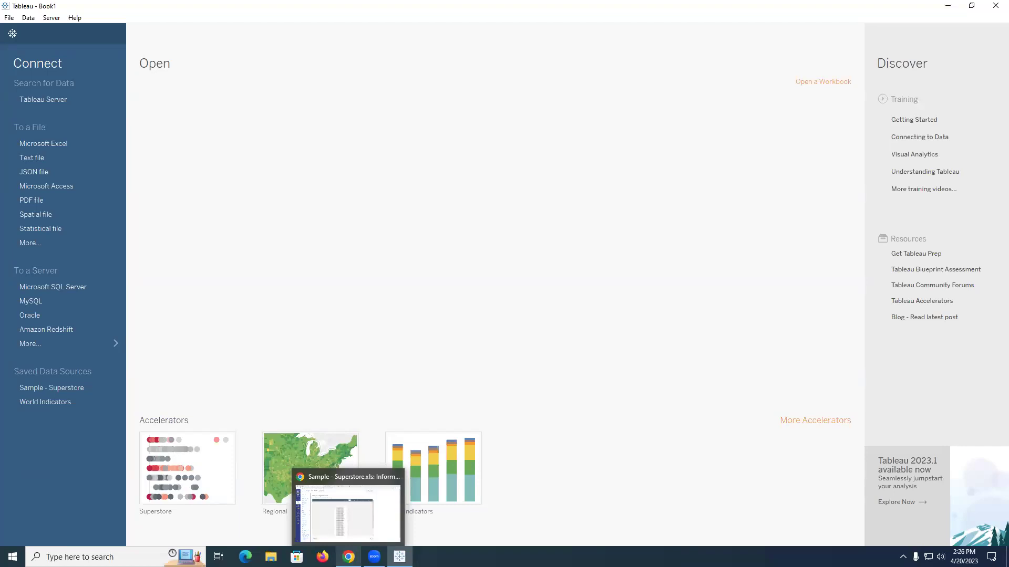
pyautogui.click(348, 557)
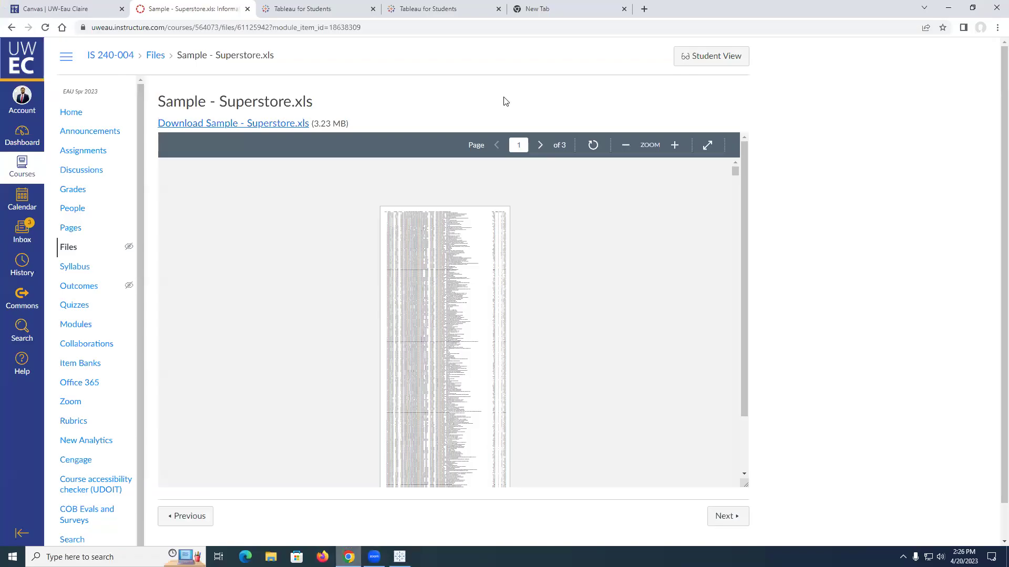
pyautogui.click(565, 6)
pyautogui.write('indee')
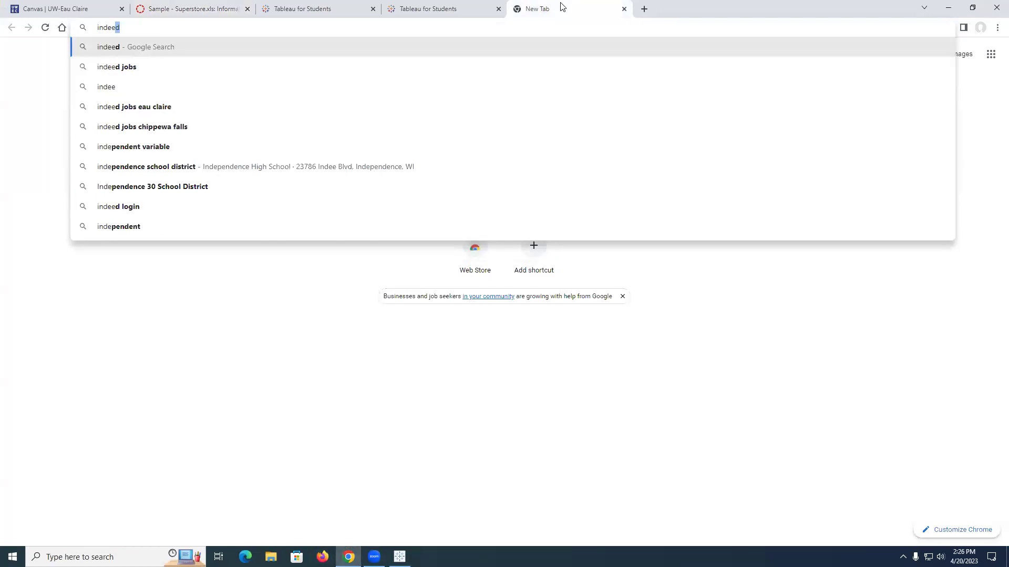
pyautogui.press('Return')
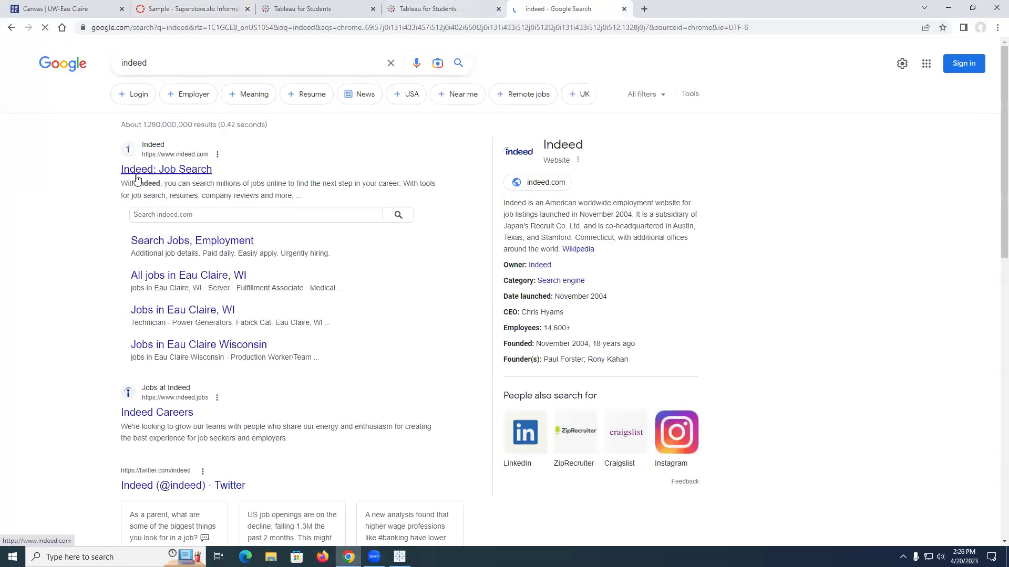
pyautogui.rightClick(178, 180)
pyautogui.click(210, 183)
pyautogui.click(712, 5)
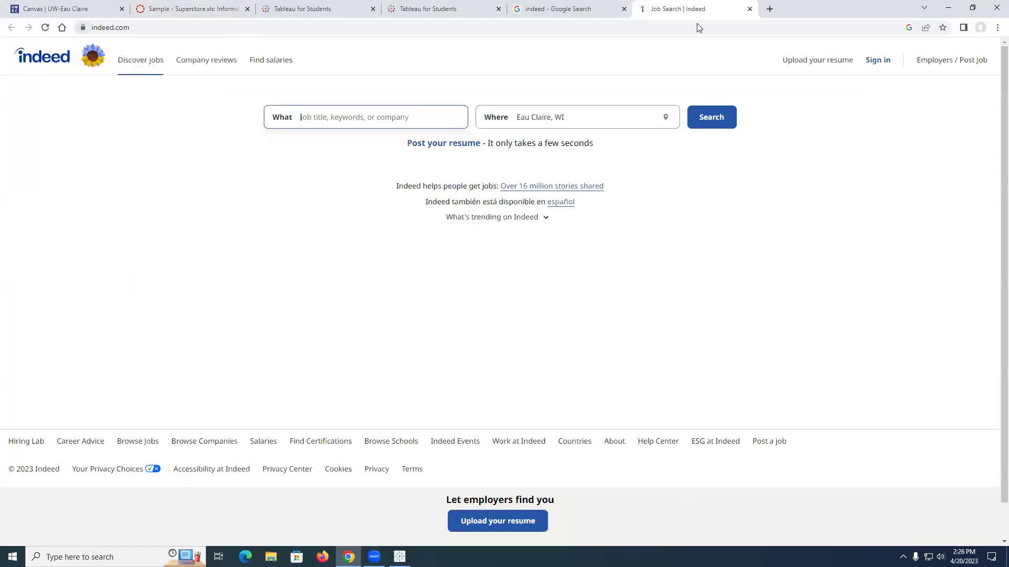
# Step: Search Indeed for "tableau" jobs in Eau Claire, WI
pyautogui.click(337, 112)
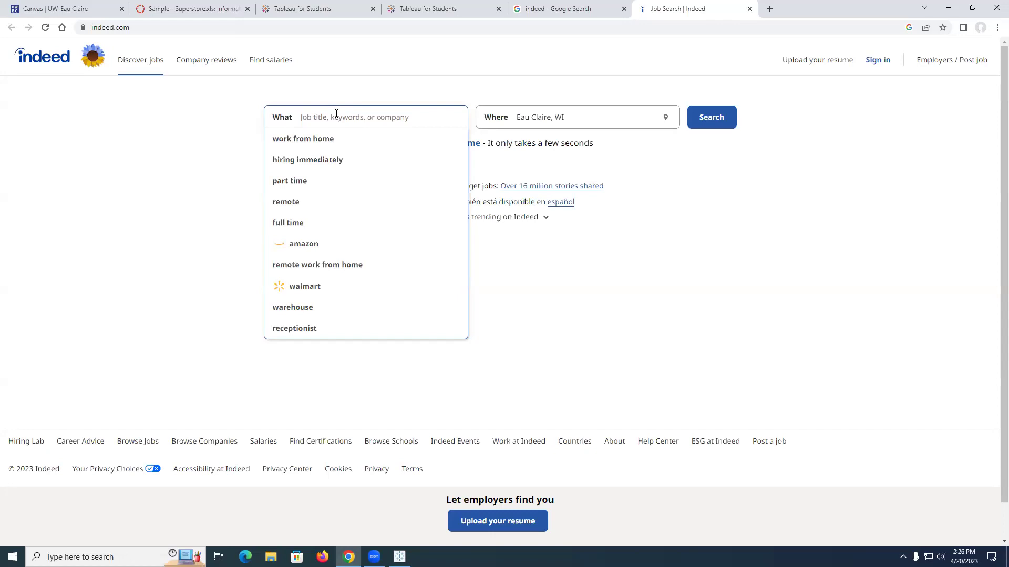
pyautogui.write('ta')
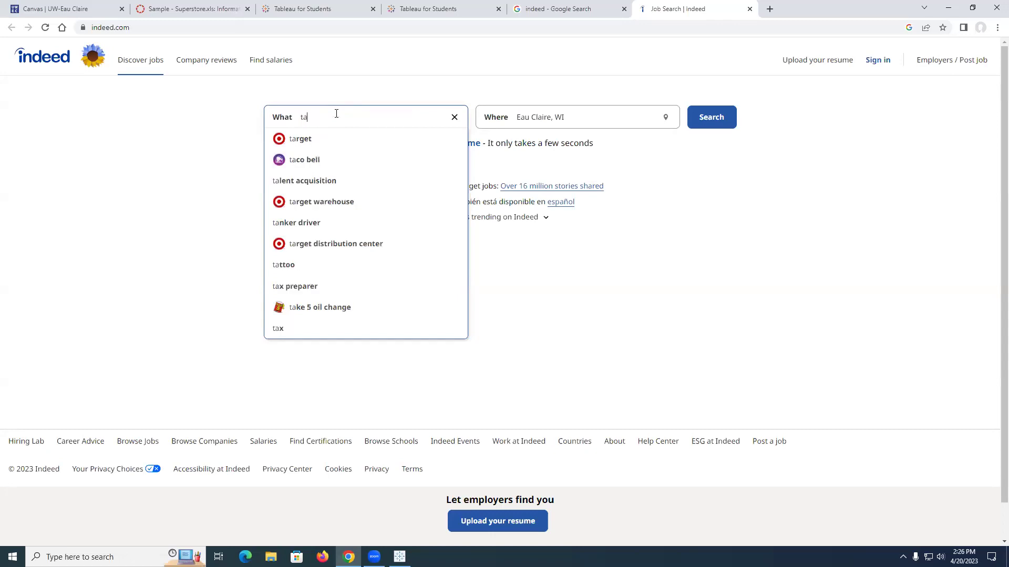
pyautogui.press('BackSpace')
pyautogui.press('BackSpace')
pyautogui.write('tab;')
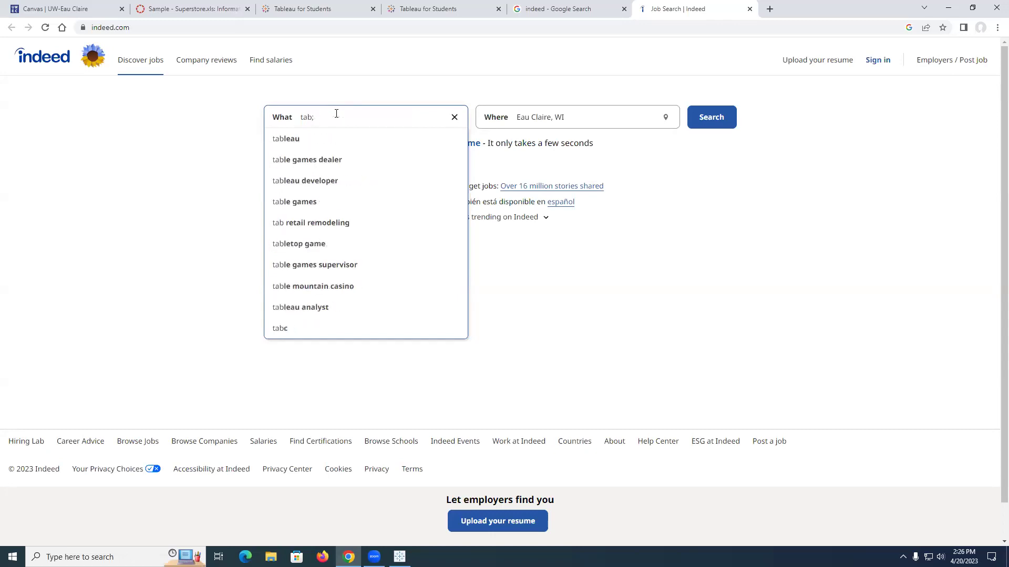
pyautogui.press('Down')
pyautogui.press('Return')
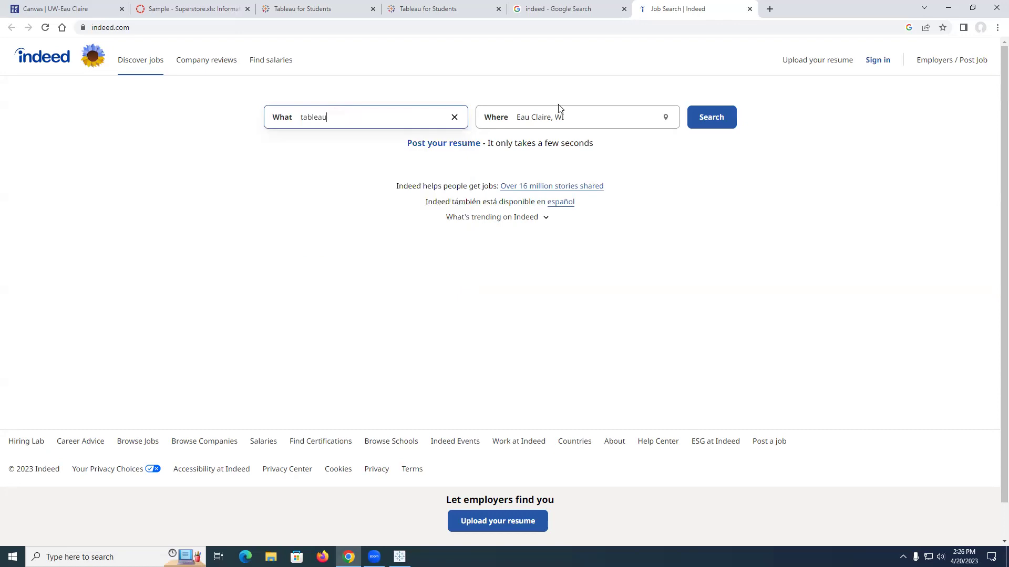
pyautogui.click(712, 120)
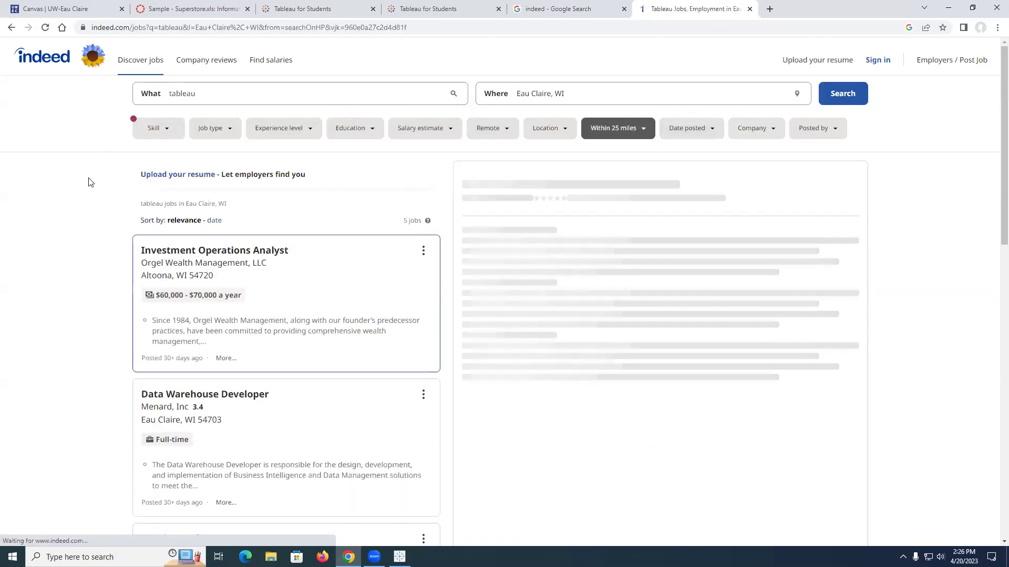
# Step: Read the Investment Operations Analyst posting and find "tableau" on the page to check its preferred requirements
pyautogui.scroll(-3, 124, 297)
pyautogui.scroll(3, 165, 284)
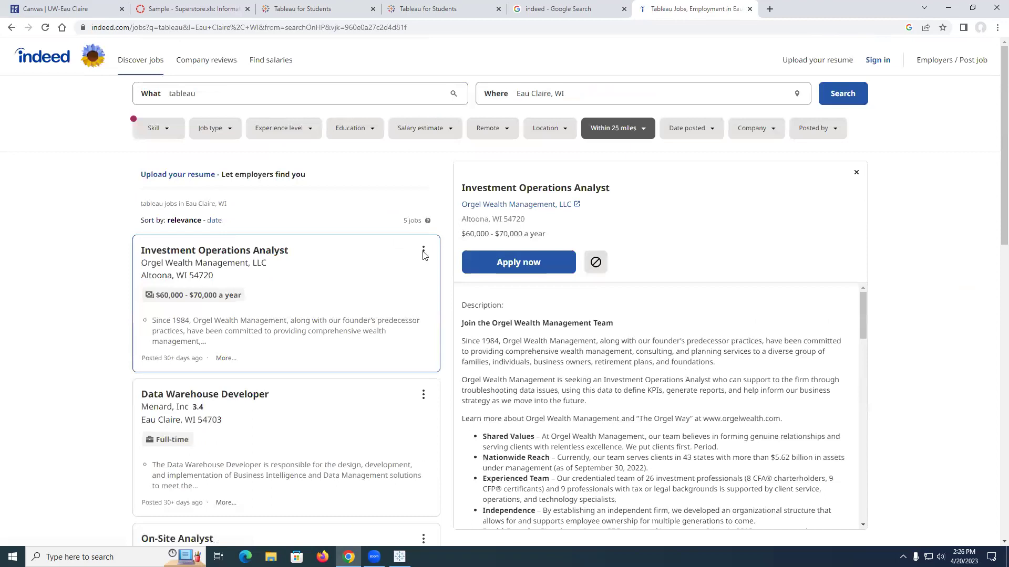
pyautogui.scroll(-2, 553, 365)
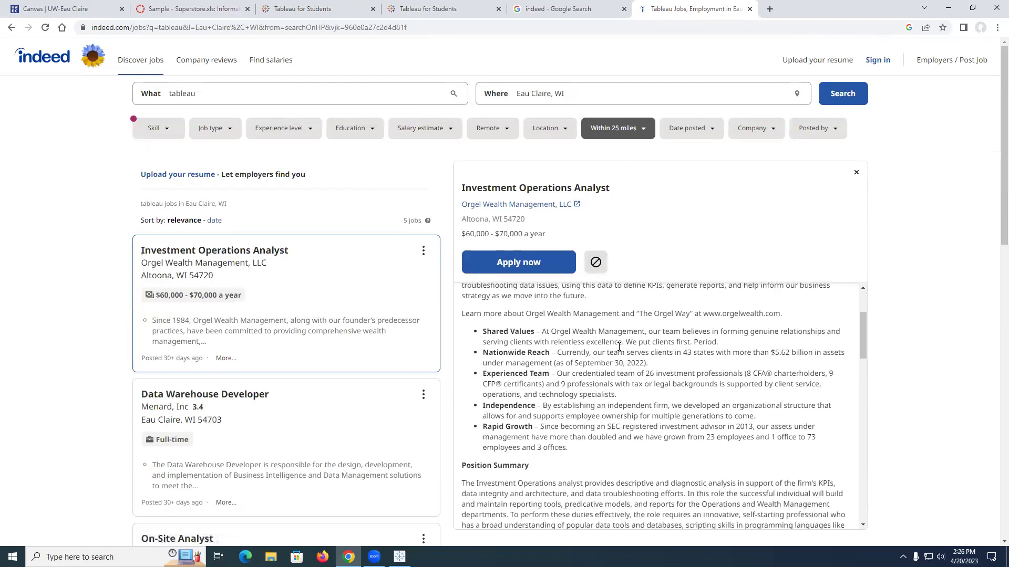
pyautogui.scroll(-5, 589, 383)
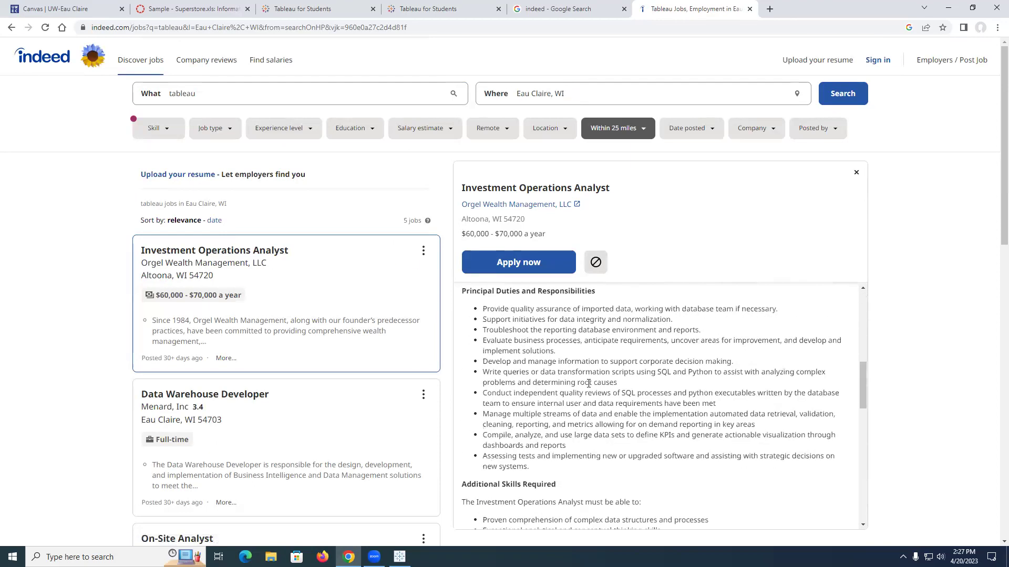
pyautogui.scroll(-4, 604, 415)
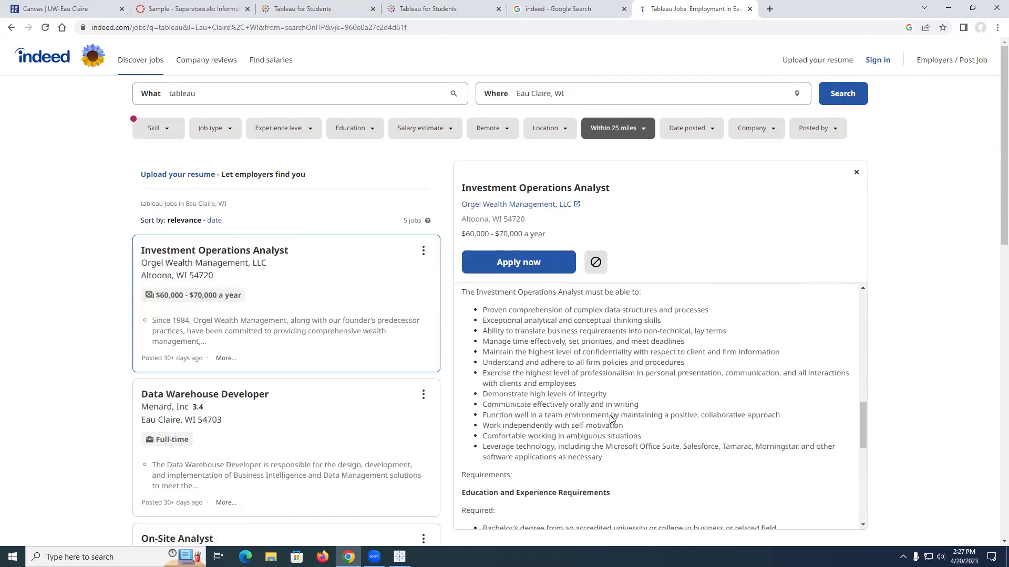
pyautogui.hotkey('ctrl', 'f')
pyautogui.write('tableau')
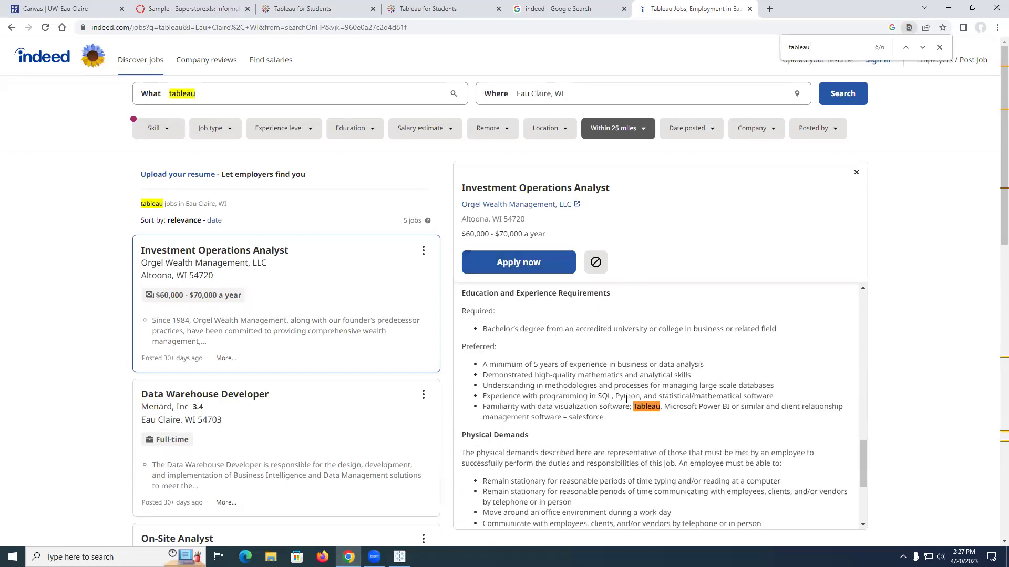
pyautogui.scroll(2, 578, 436)
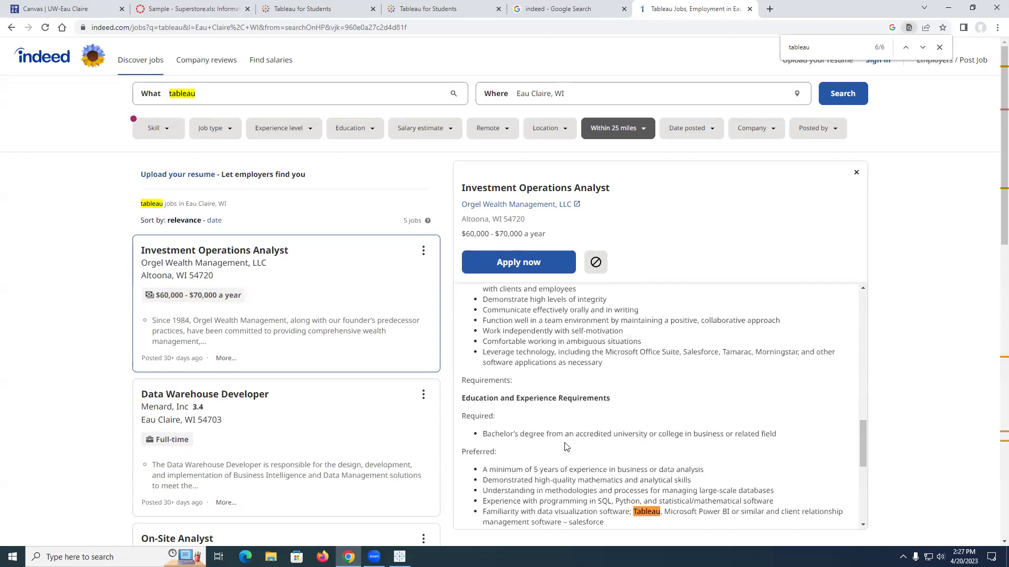
pyautogui.scroll(-1, 564, 441)
pyautogui.scroll(-2, 596, 448)
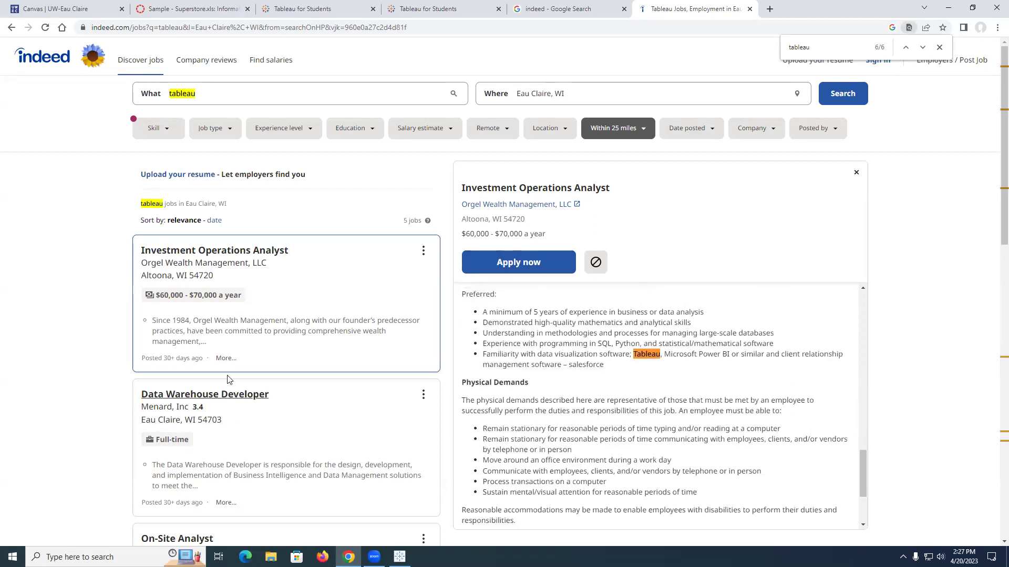
# Step: Open Menard's Data Warehouse Developer posting and review its preferred experience and technical skillsets
pyautogui.click(301, 419)
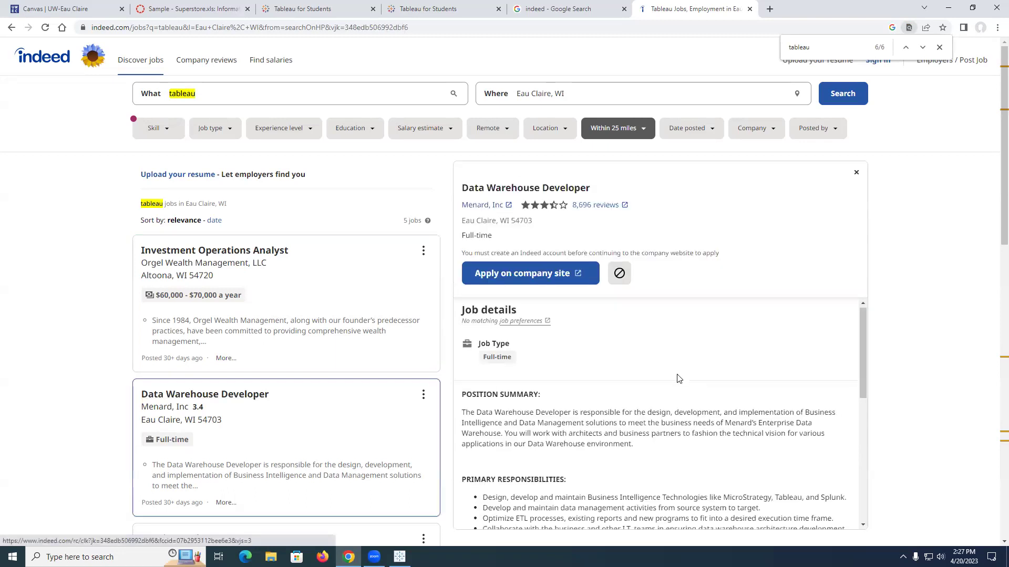
pyautogui.scroll(-5, 678, 383)
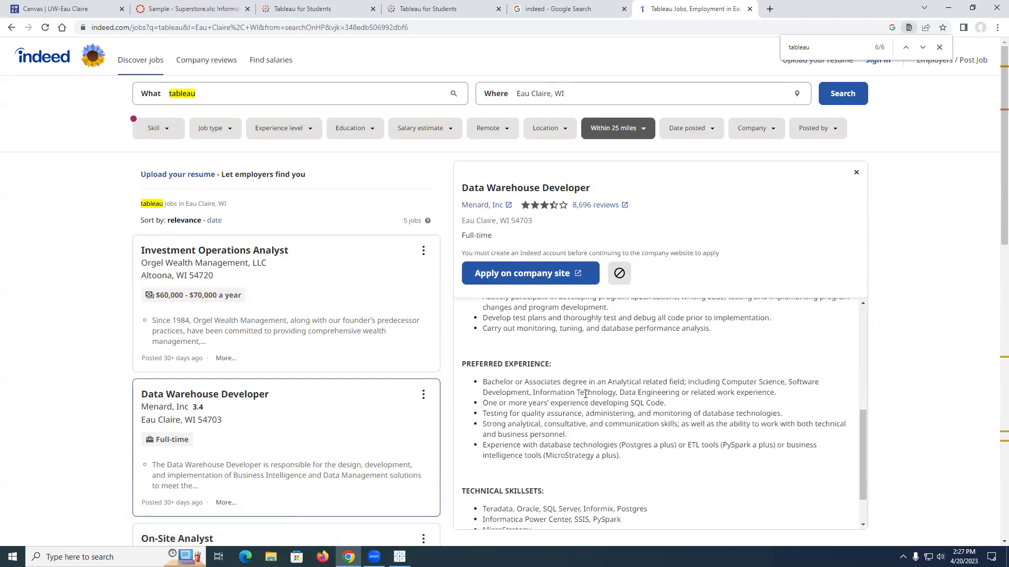
pyautogui.moveTo(503, 404); pyautogui.dragTo(582, 405)
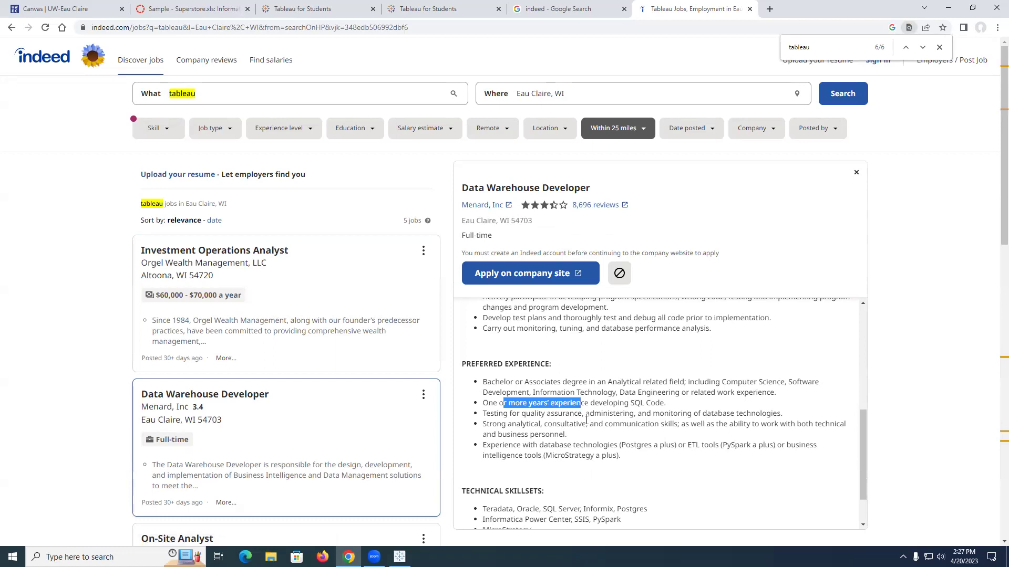
pyautogui.scroll(-1, 588, 420)
pyautogui.scroll(-1, 588, 423)
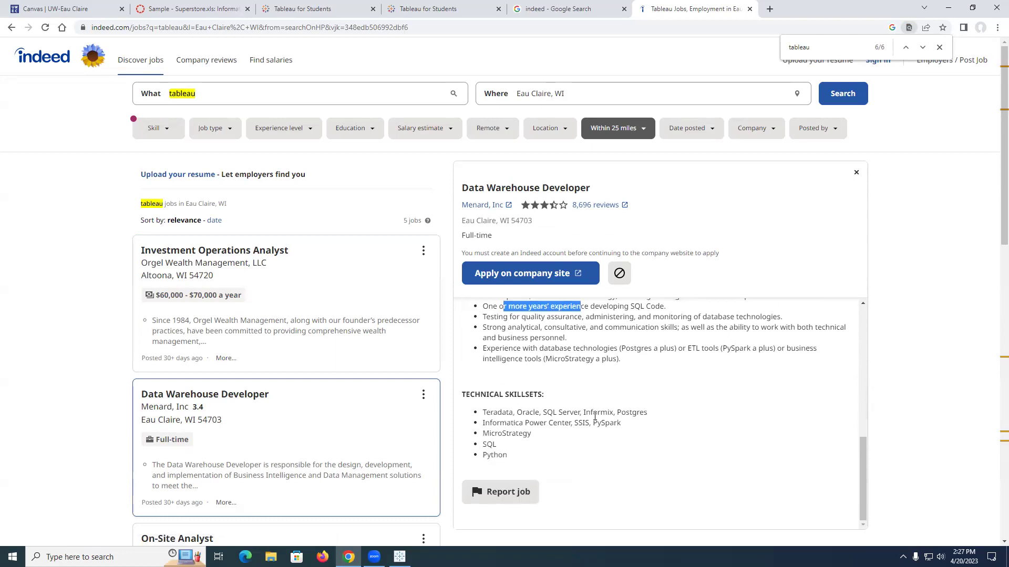
pyautogui.scroll(-2, 317, 421)
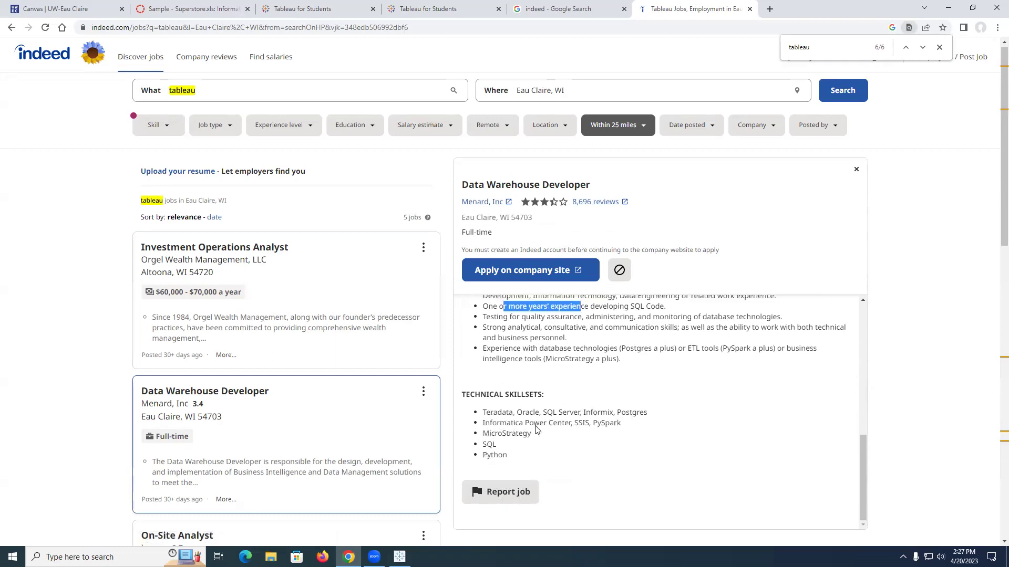
# Step: Open Larson's On-Site Analyst posting and locate "tableau" in the job description, highlighting the experience wording in the ideal candidate paragraph
pyautogui.scroll(-2, 317, 422)
pyautogui.click(331, 412)
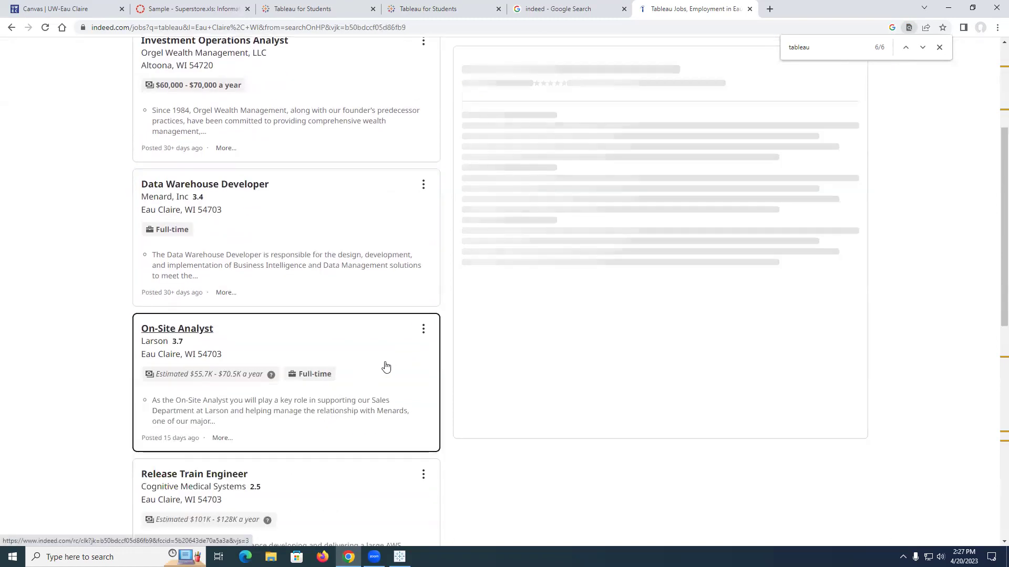
pyautogui.scroll(-6, 578, 366)
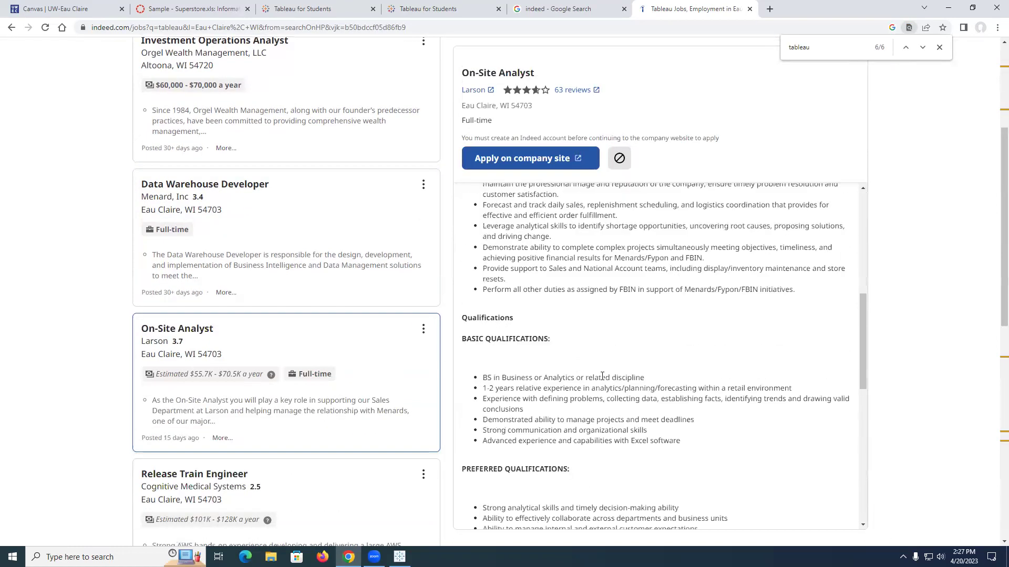
pyautogui.hotkey('ctrl', 'f')
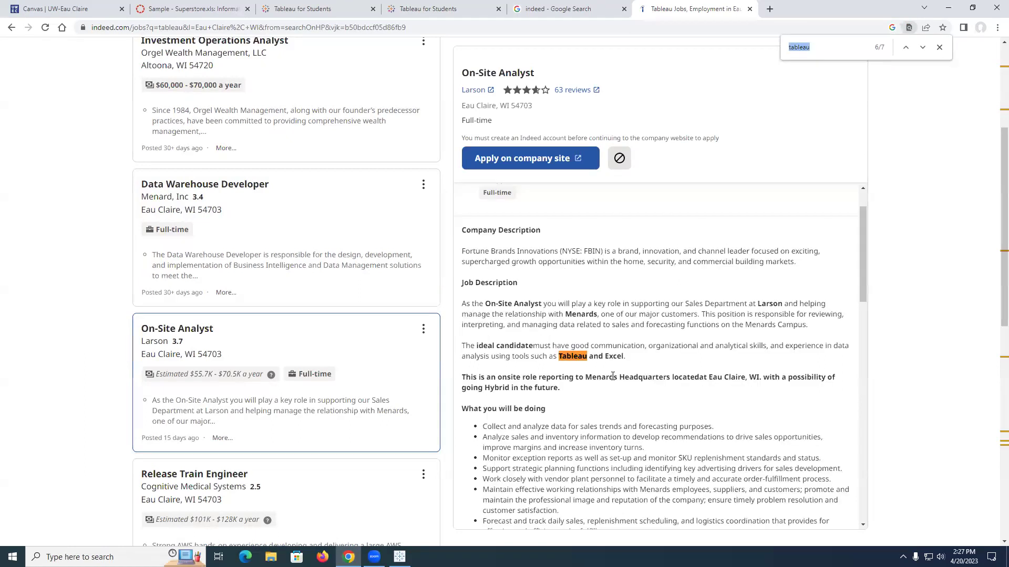
pyautogui.click(619, 360)
pyautogui.moveTo(606, 344); pyautogui.dragTo(810, 345)
pyautogui.click(773, 363)
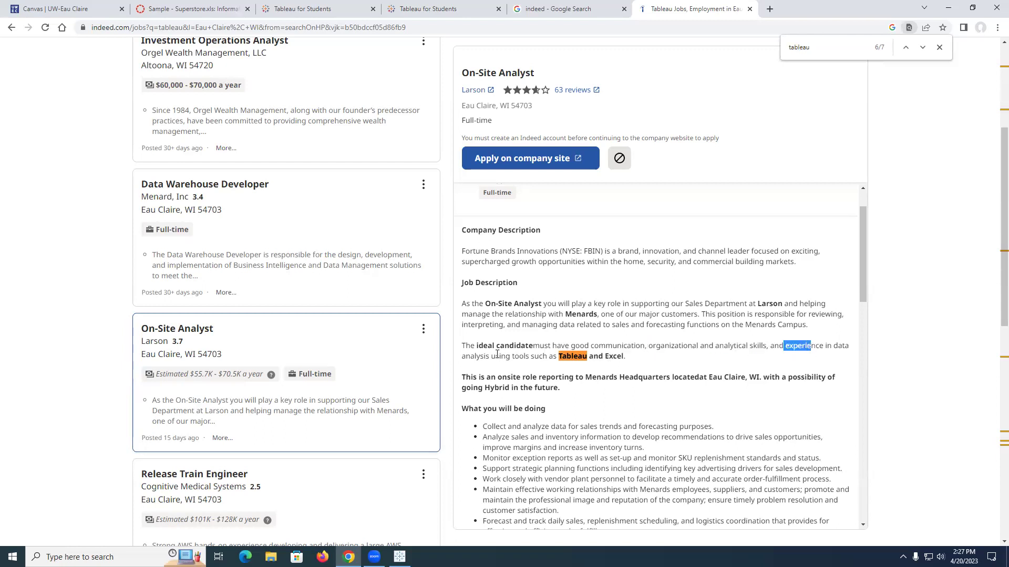
pyautogui.click(565, 357)
pyautogui.scroll(1, 583, 336)
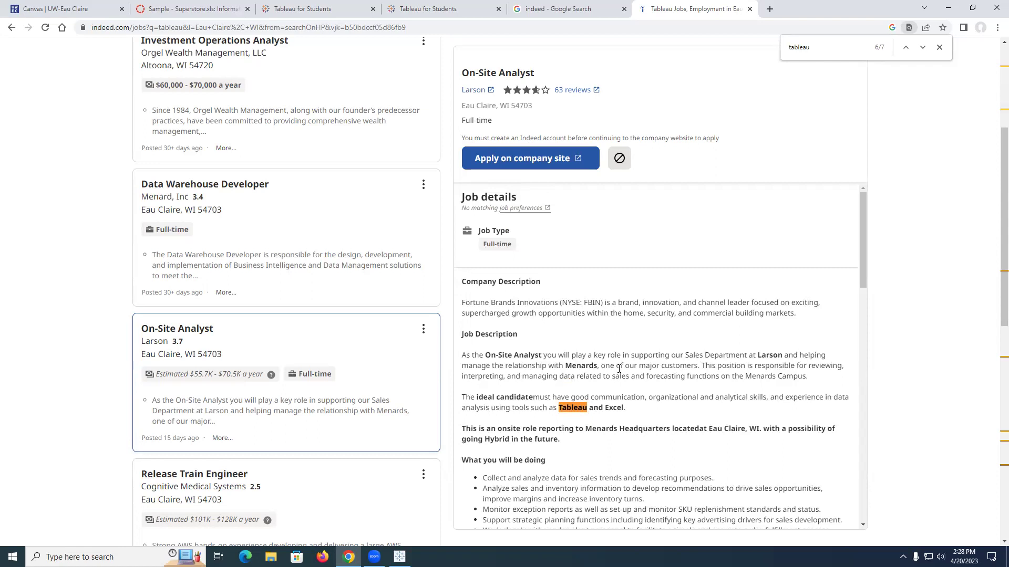
pyautogui.scroll(-1, 637, 336)
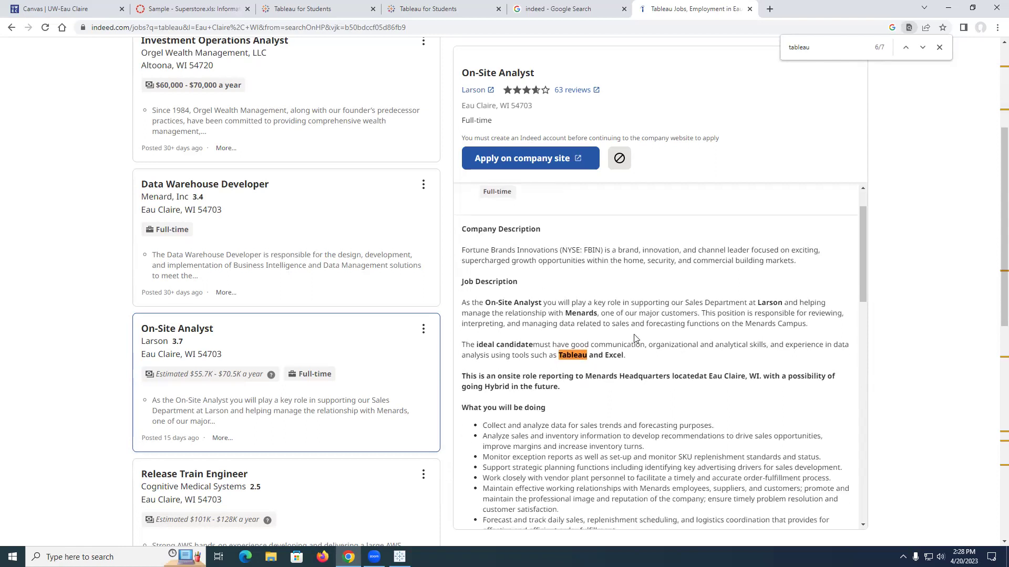
# Step: Review the On-Site Analyst posting's basic and preferred qualifications, highlight "Tableau analytics", and read on through the benefits and employee perks
pyautogui.scroll(-5, 607, 407)
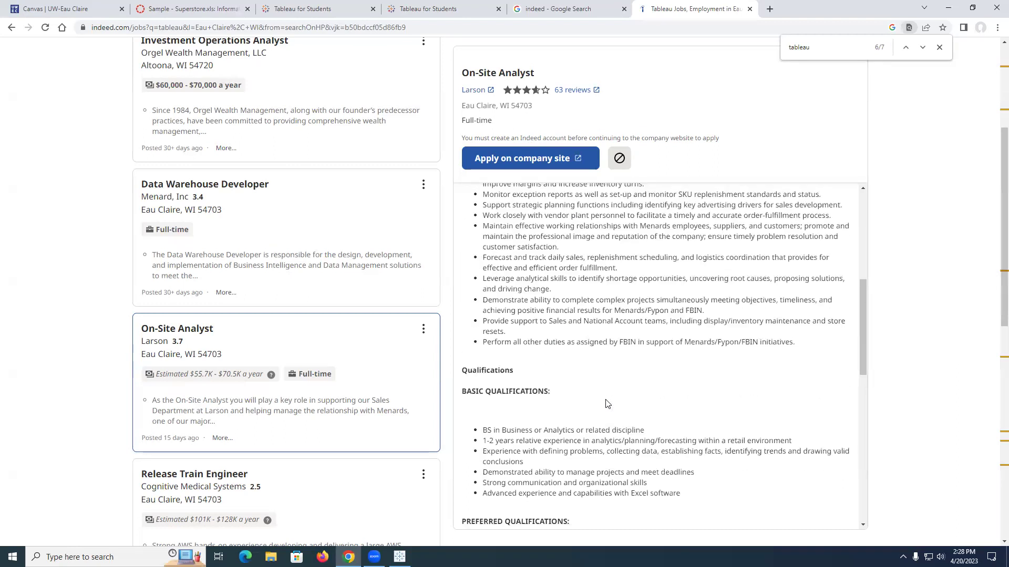
pyautogui.scroll(-2, 643, 371)
pyautogui.moveTo(480, 329); pyautogui.dragTo(630, 323)
pyautogui.click(557, 331)
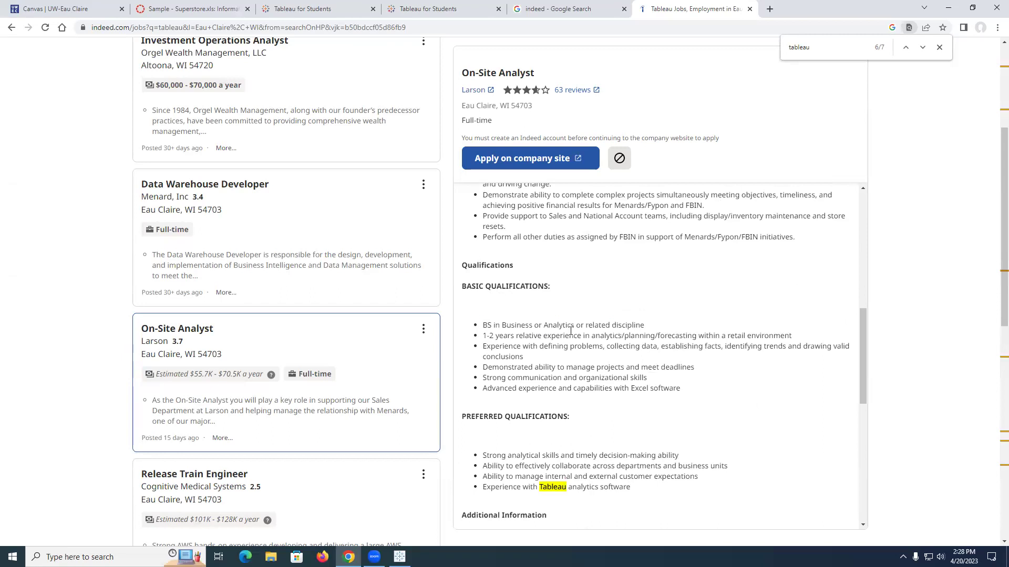
pyautogui.moveTo(483, 339); pyautogui.dragTo(589, 347)
pyautogui.click(589, 367)
pyautogui.scroll(-3, 603, 407)
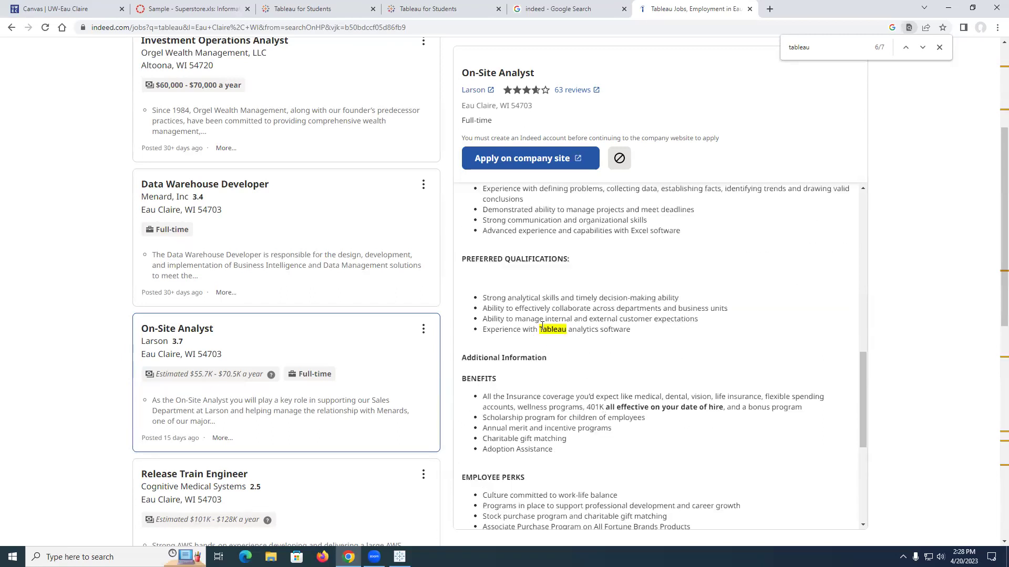
pyautogui.moveTo(539, 329); pyautogui.dragTo(601, 331)
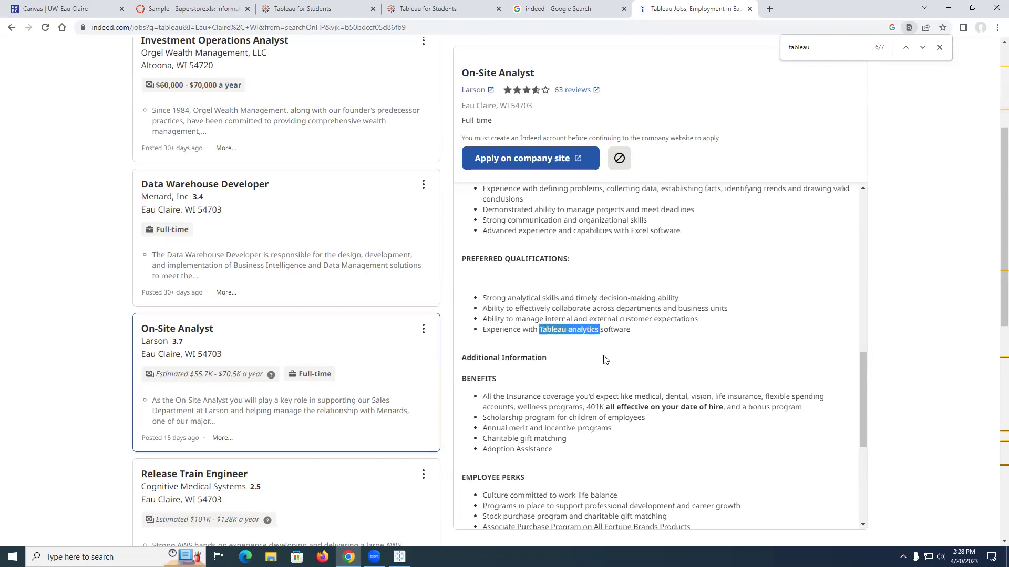
pyautogui.scroll(-2, 603, 360)
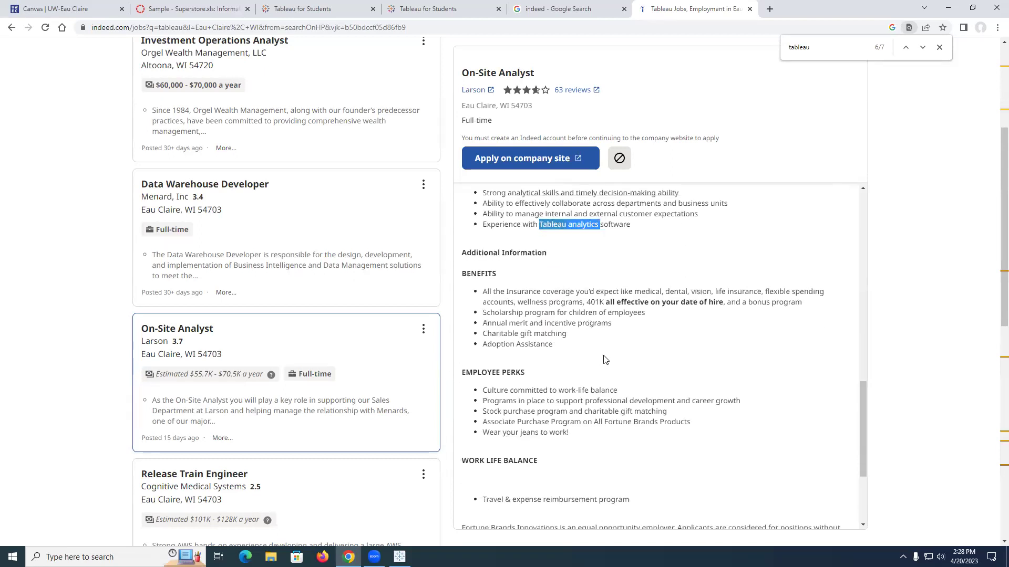
pyautogui.scroll(-3, 603, 360)
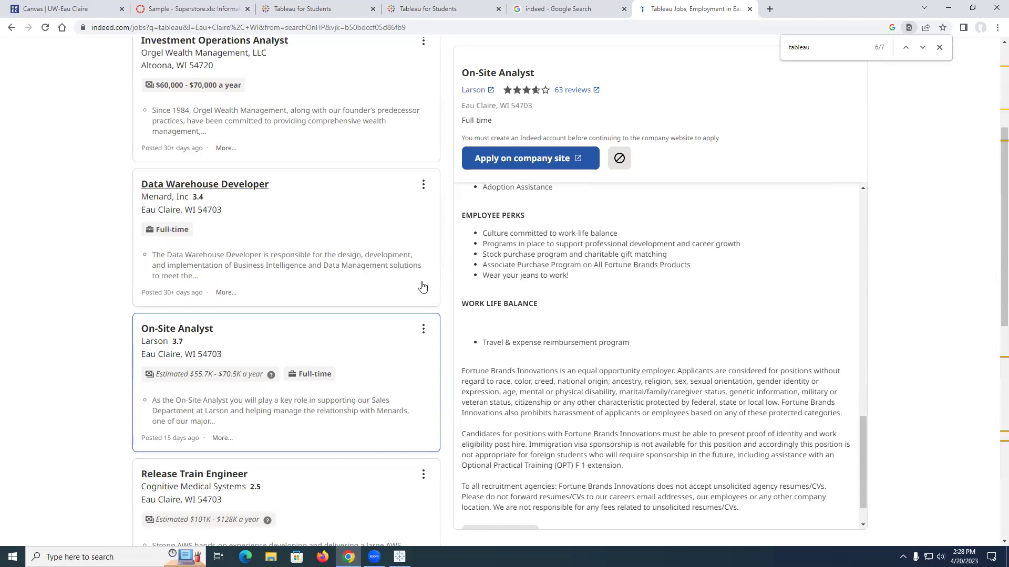
# Step: Return to the Google search results for "indeed"
pyautogui.click(602, 9)
pyautogui.click(662, 9)
pyautogui.click(562, 9)
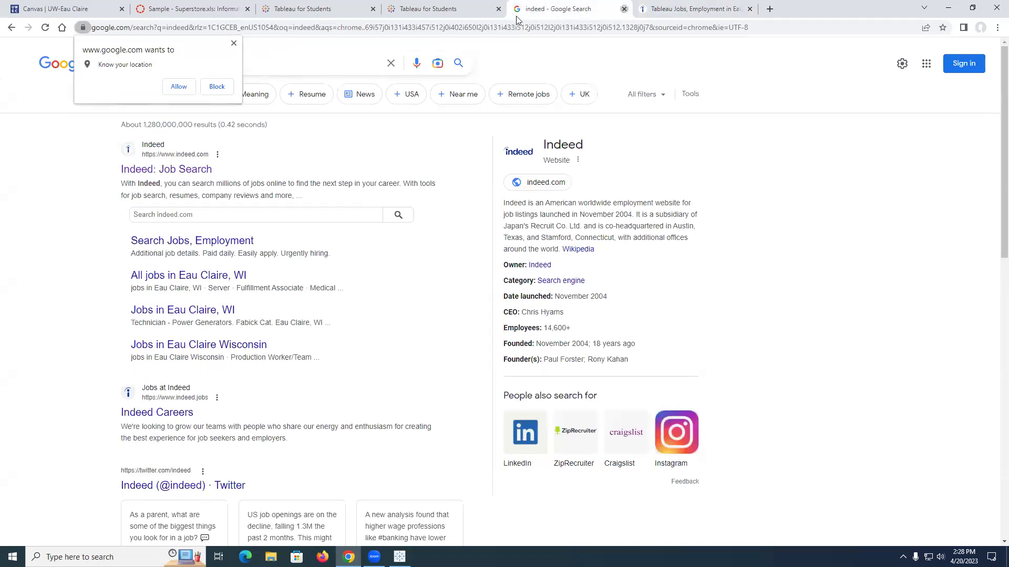
# Step: Close the "indeed" Google search results and switch from the browser back to Tableau Desktop
pyautogui.click(623, 10)
pyautogui.click(450, 13)
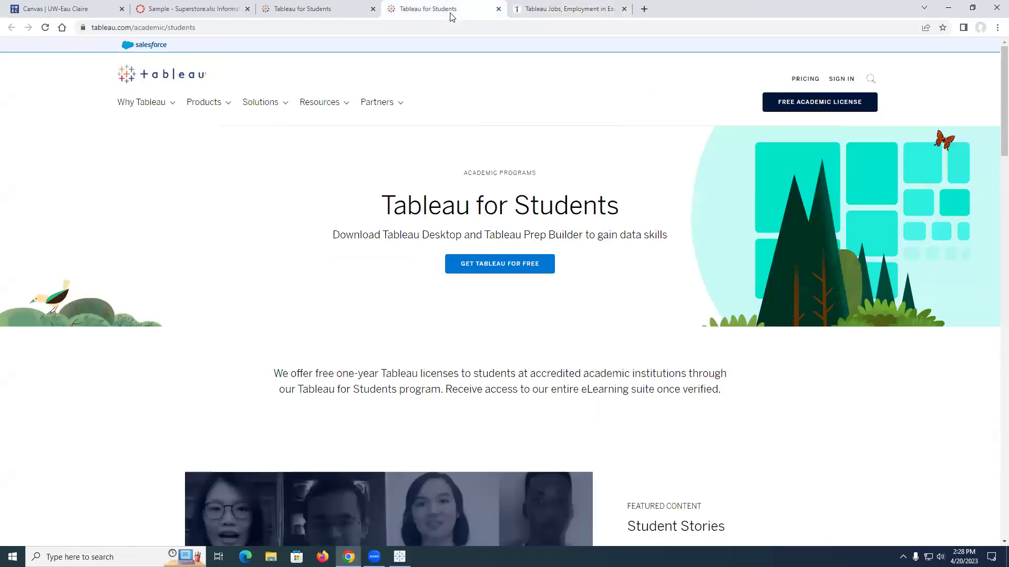
pyautogui.click(948, 7)
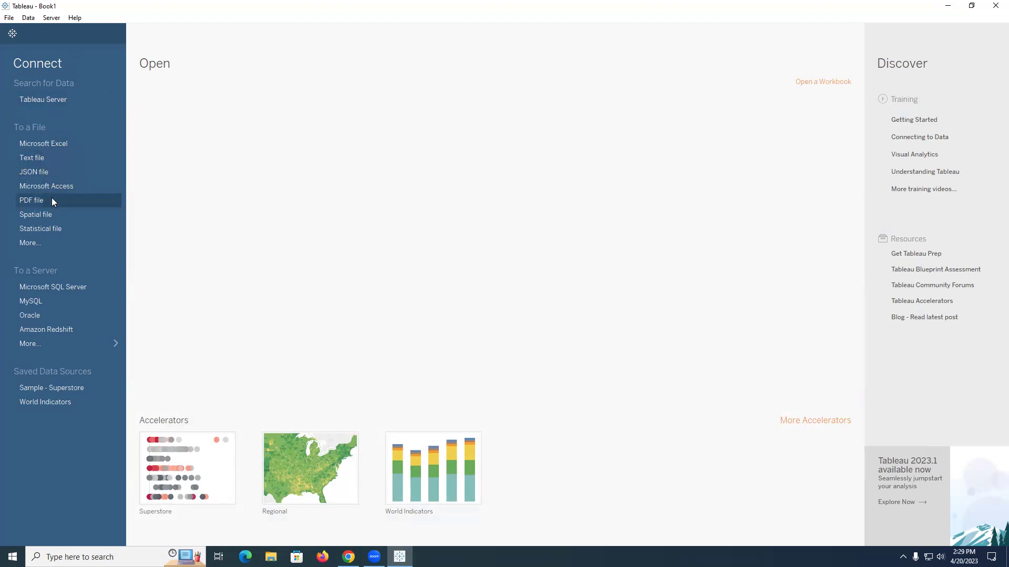
# Step: Look at the open-file dialog for other file types, cancel it, and review the full list of server connectors
pyautogui.click(47, 247)
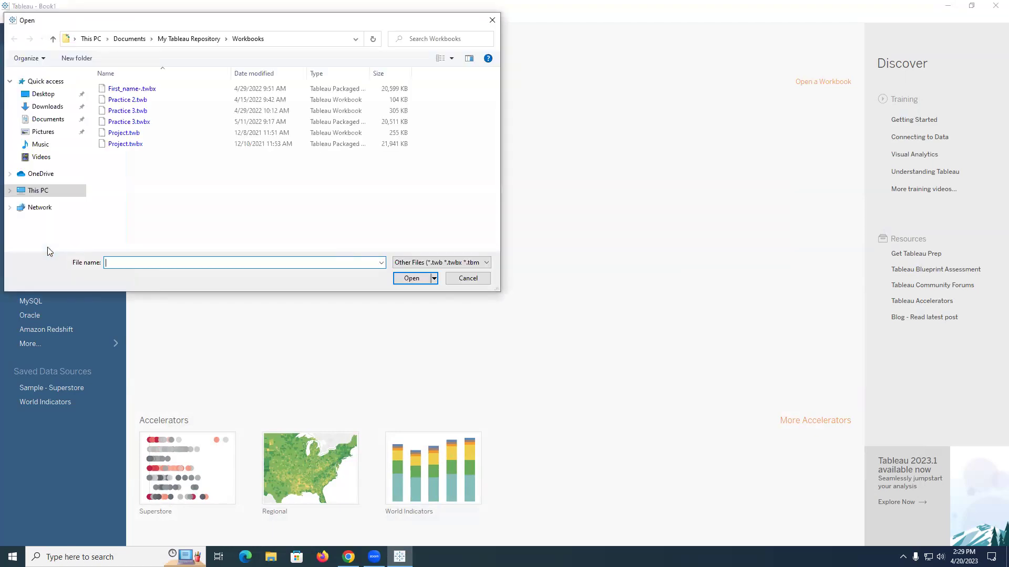
pyautogui.click(464, 278)
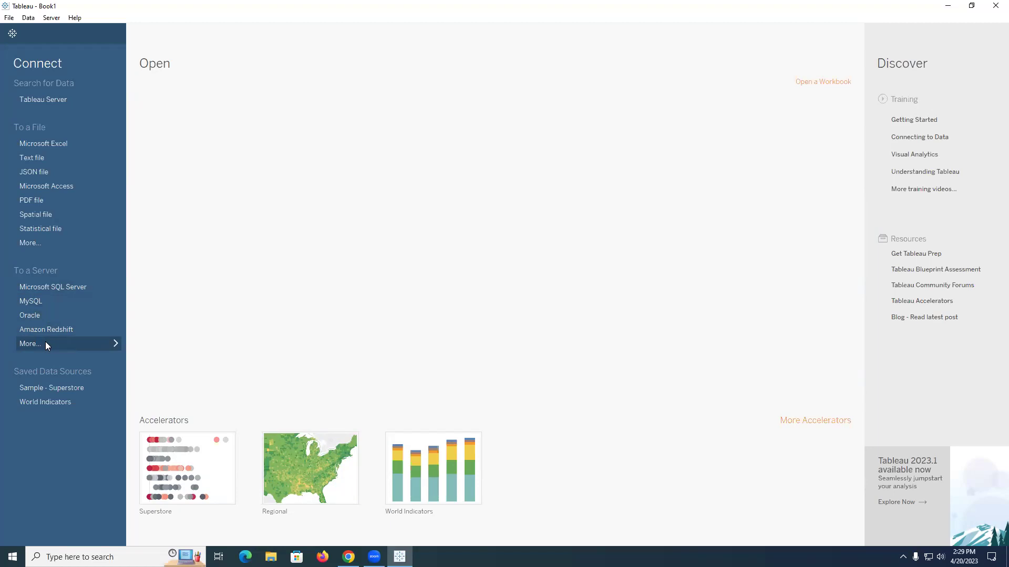
pyautogui.click(46, 344)
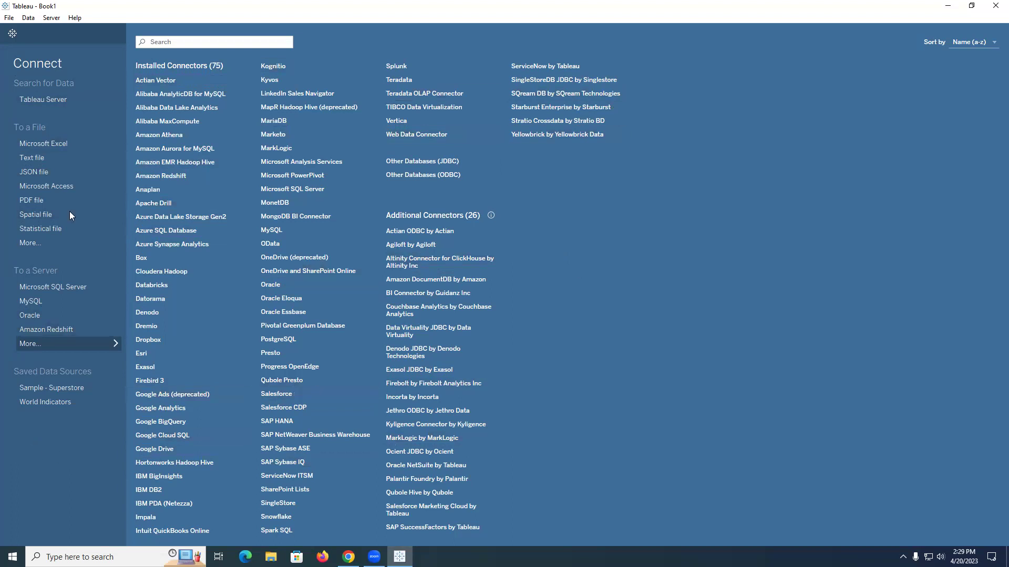
pyautogui.click(67, 345)
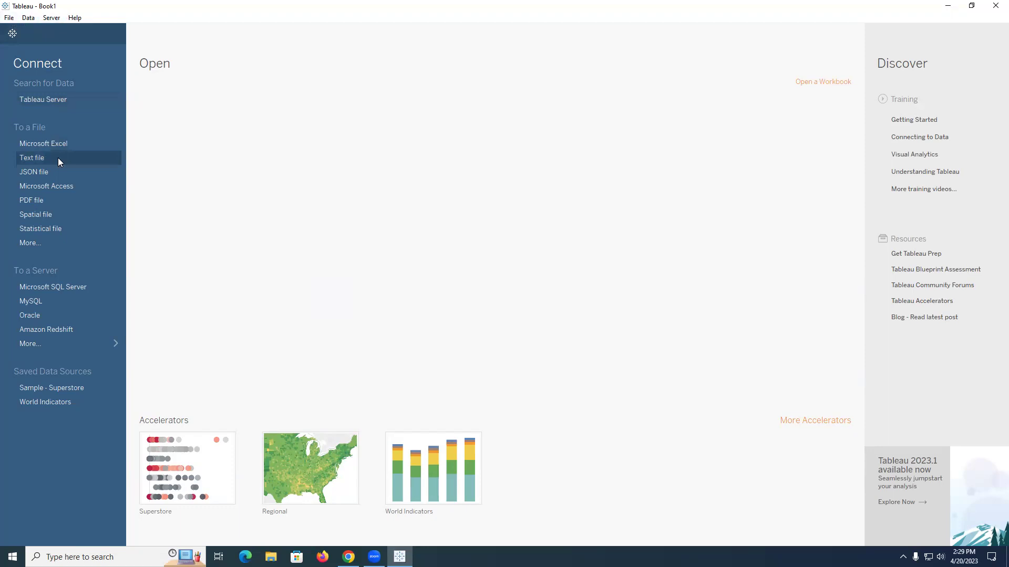
# Step: Show the Sample - Superstore.xls page in the browser's Canvas course and return to Tableau Desktop
pyautogui.click(348, 556)
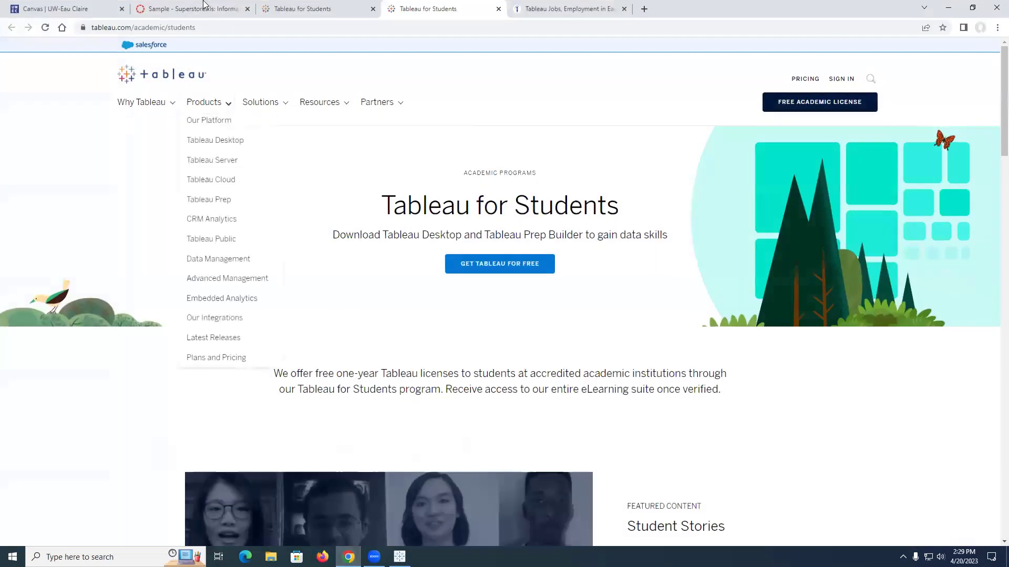
pyautogui.click(191, 9)
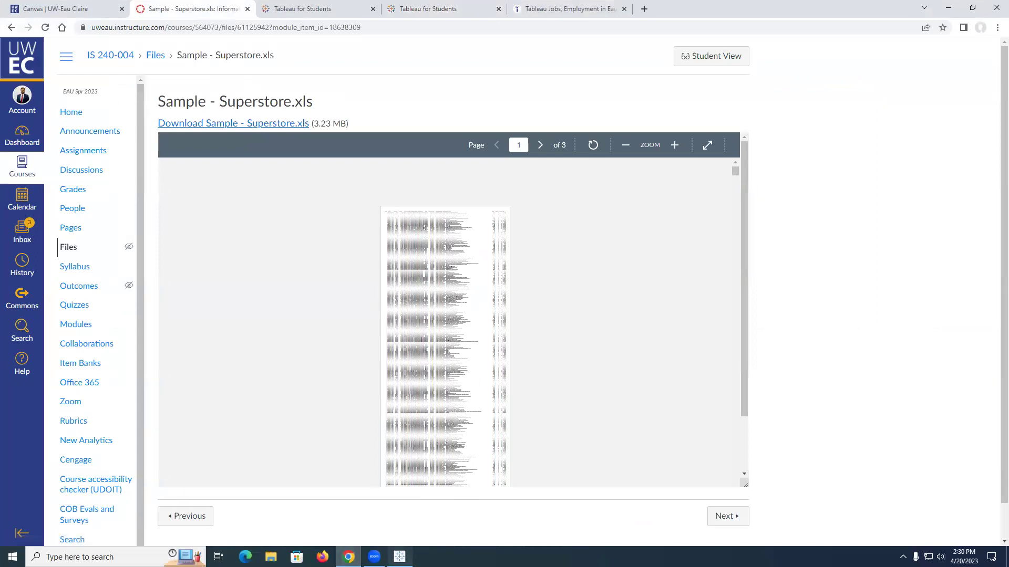
pyautogui.click(399, 557)
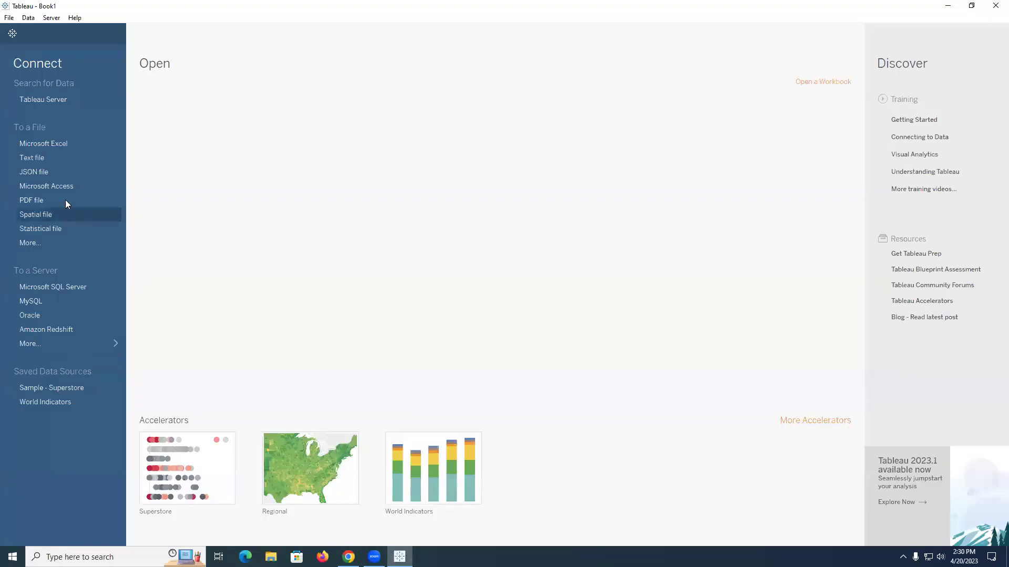
# Step: Connect to the Microsoft Excel file Sample - Superstore.xls in the Downloads folder
pyautogui.click(48, 148)
pyautogui.click(50, 107)
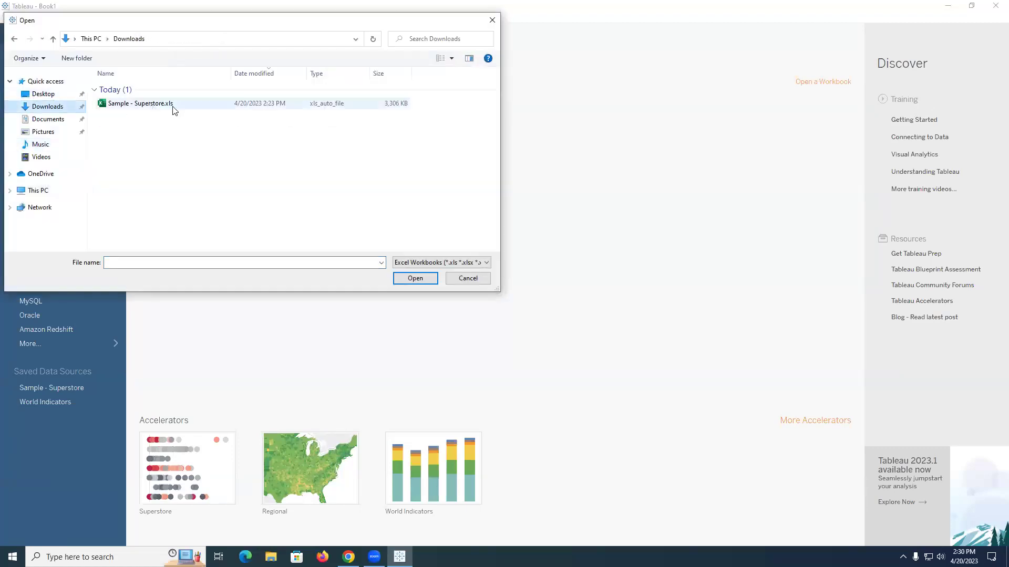
pyautogui.click(213, 104)
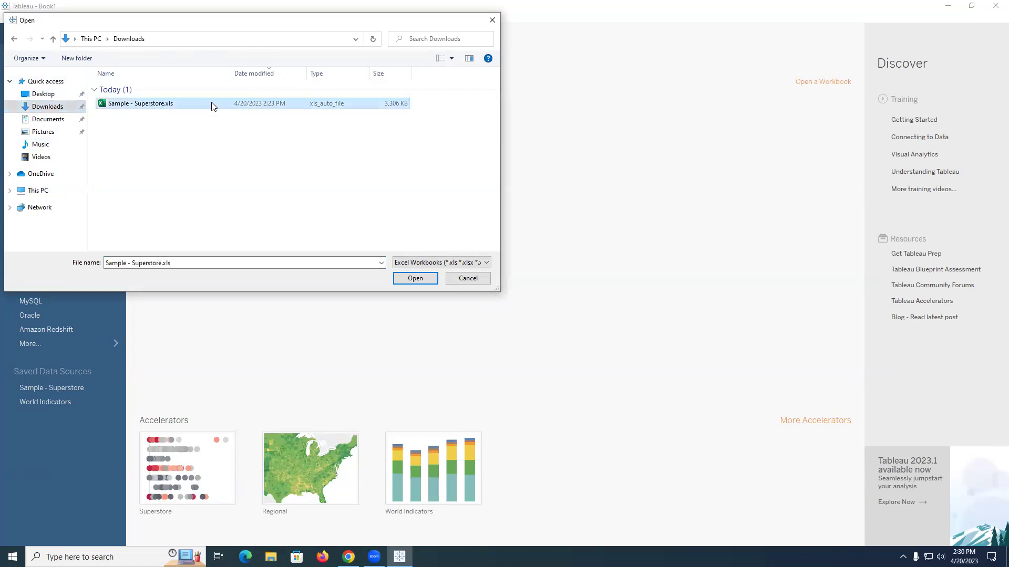
pyautogui.click(408, 280)
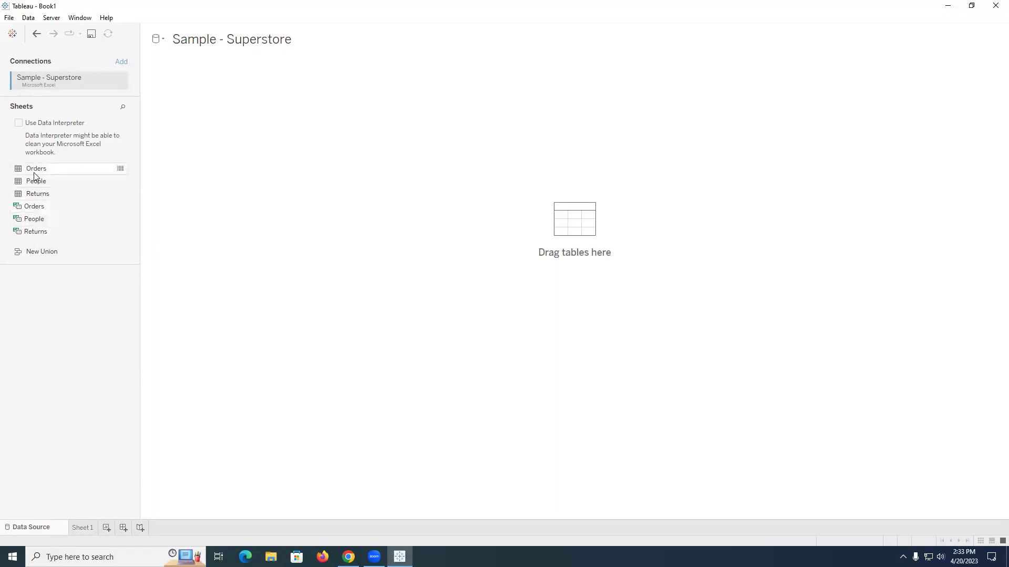
# Step: Add the Orders sheet to the data source canvas and look through its field list
pyautogui.moveTo(29, 172); pyautogui.dragTo(255, 160)
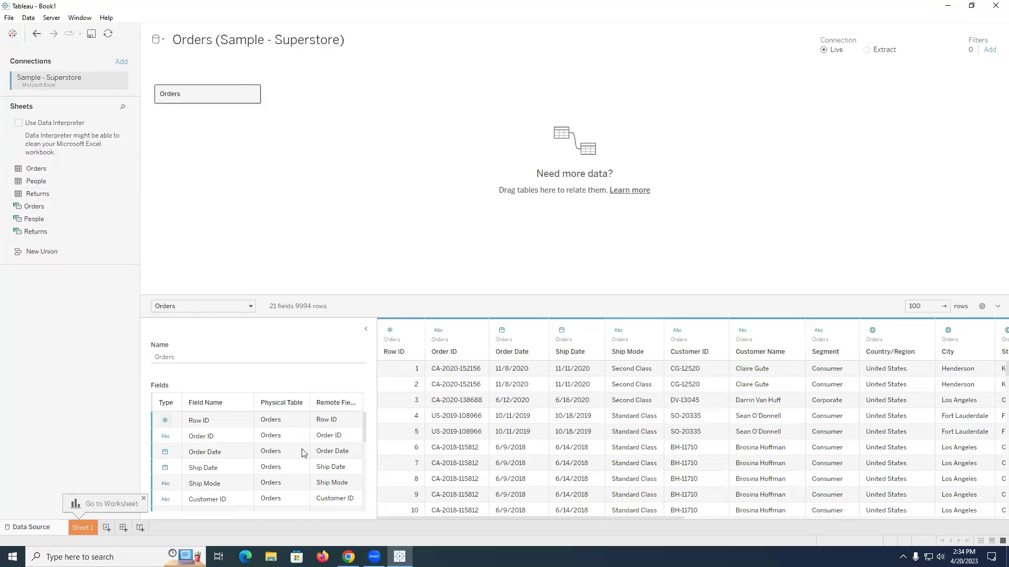
pyautogui.scroll(-5, 231, 487)
pyautogui.scroll(5, 218, 478)
pyautogui.scroll(-2, 346, 416)
pyautogui.scroll(2, 328, 435)
pyautogui.scroll(-2, 234, 425)
pyautogui.scroll(2, 238, 426)
# Step: Collapse the Orders table details and enlarge the data preview grid so more rows show
pyautogui.click(366, 330)
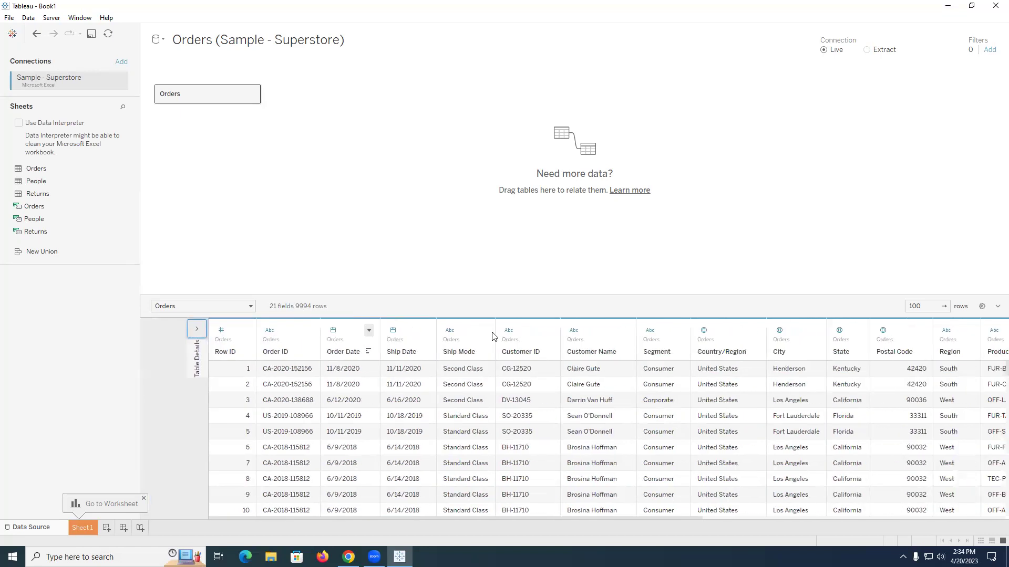
pyautogui.click(155, 329)
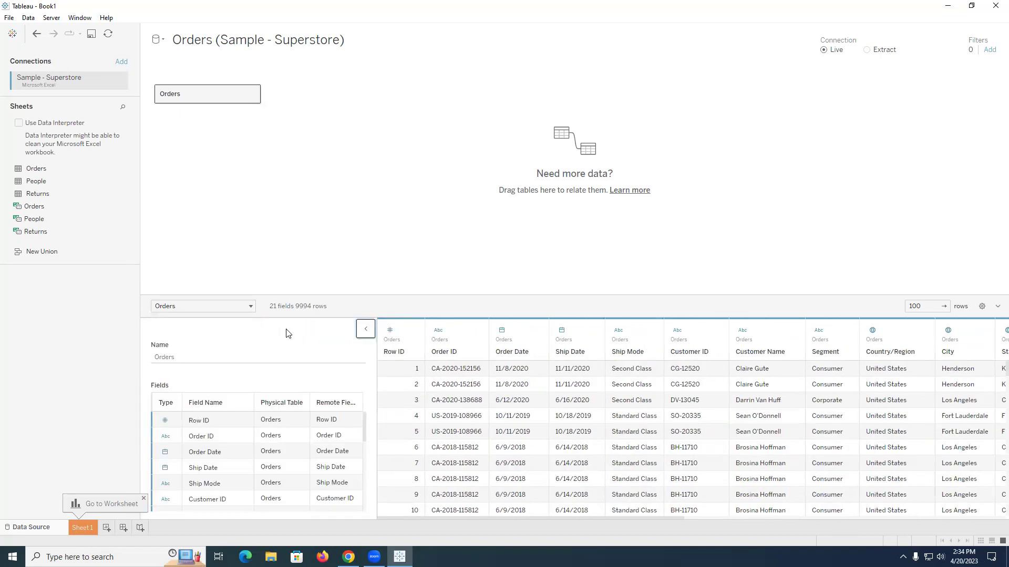
pyautogui.click(366, 330)
pyautogui.scroll(-2, 194, 439)
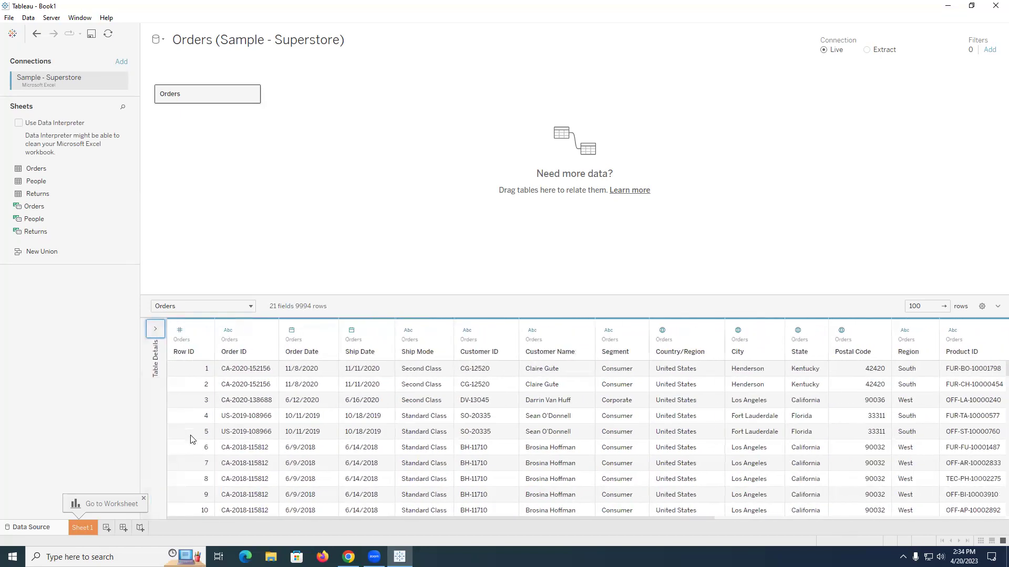
pyautogui.scroll(2, 471, 398)
pyautogui.moveTo(596, 293); pyautogui.dragTo(592, 218)
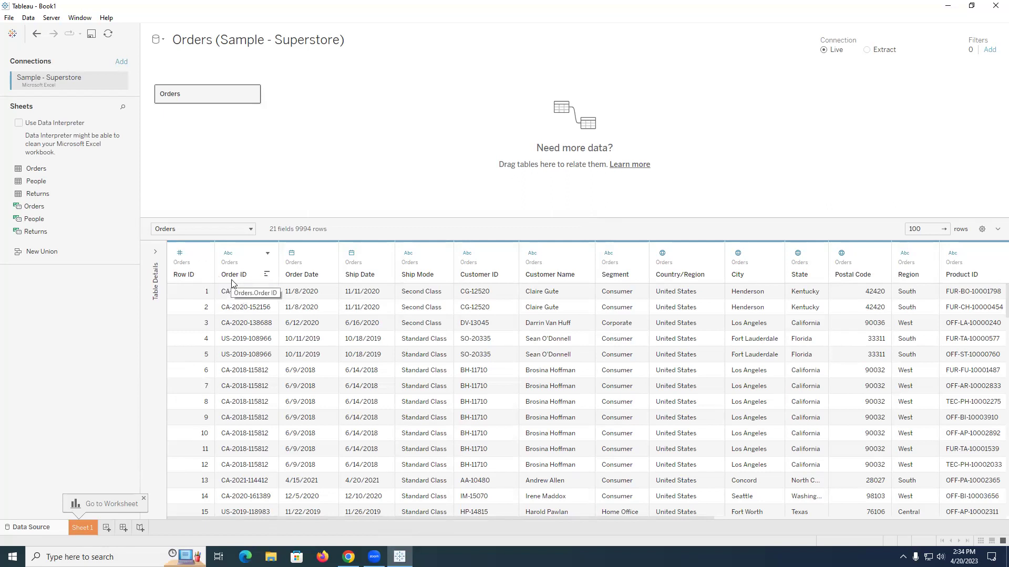
# Step: Sort the Orders preview by Order ID in descending order and select the first Order ID value
pyautogui.click(266, 274)
pyautogui.click(266, 275)
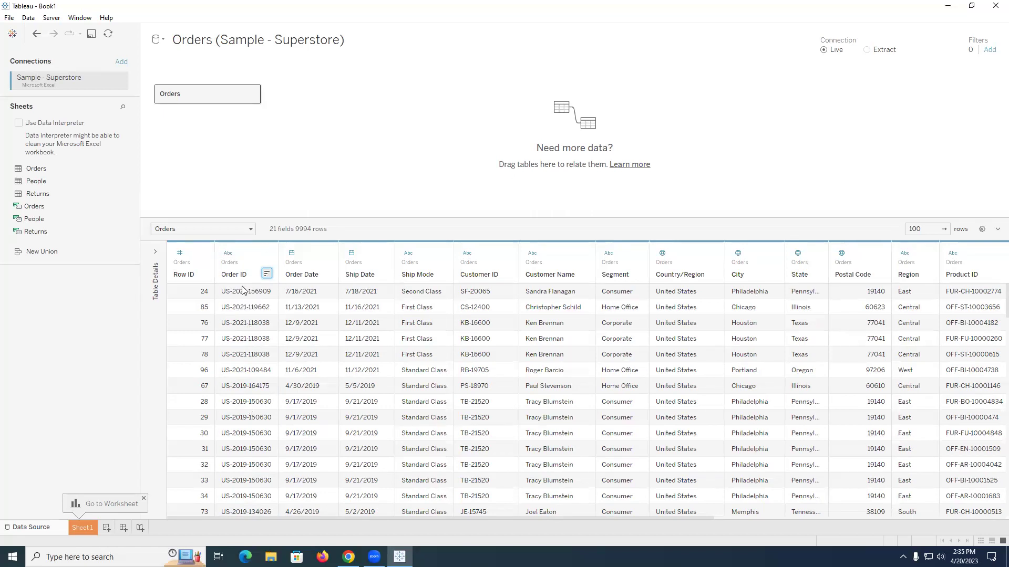
pyautogui.click(244, 291)
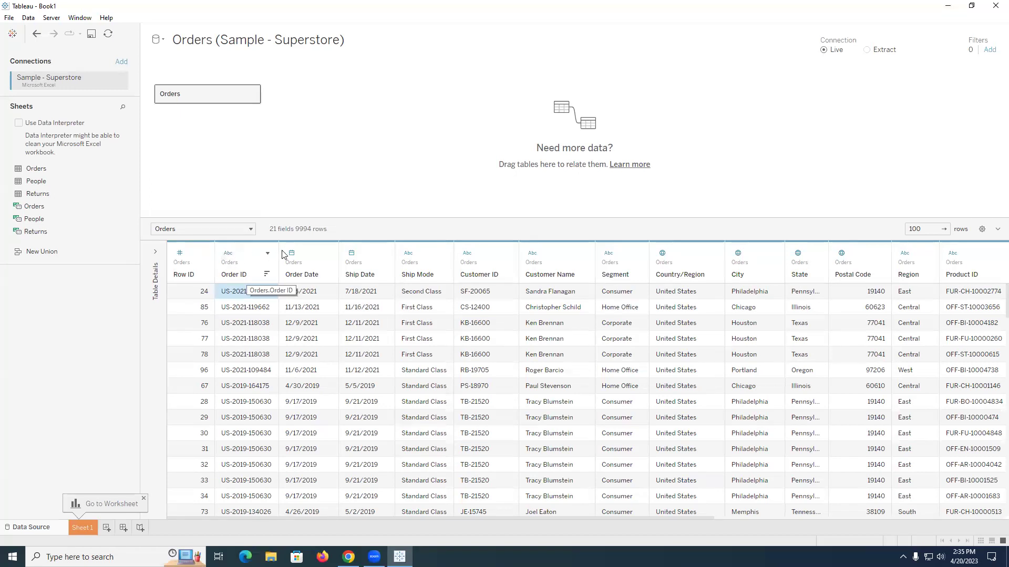
# Step: Examine the available data types for the Order ID and Order Date fields without changing them
pyautogui.click(230, 256)
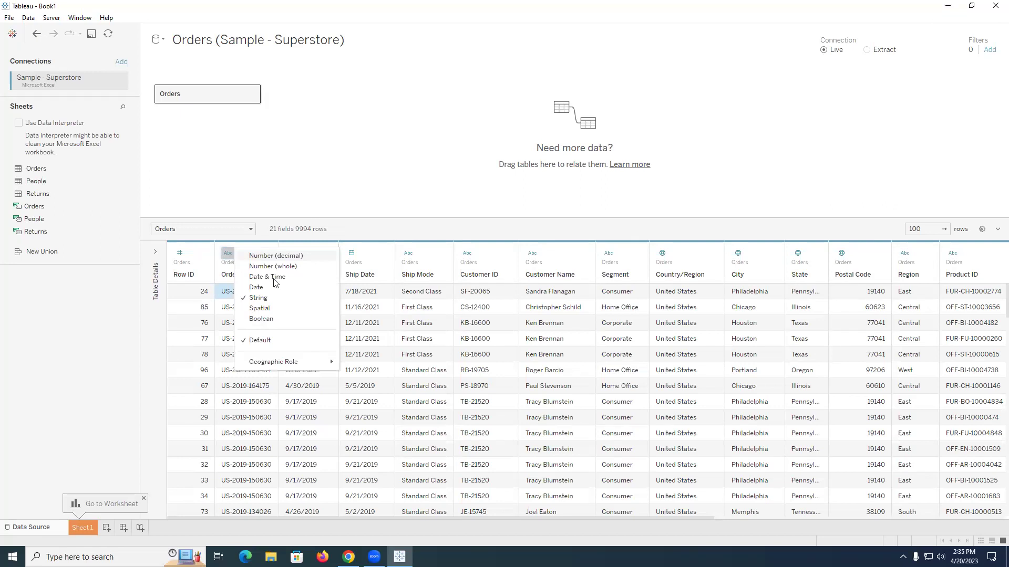
pyautogui.click(260, 407)
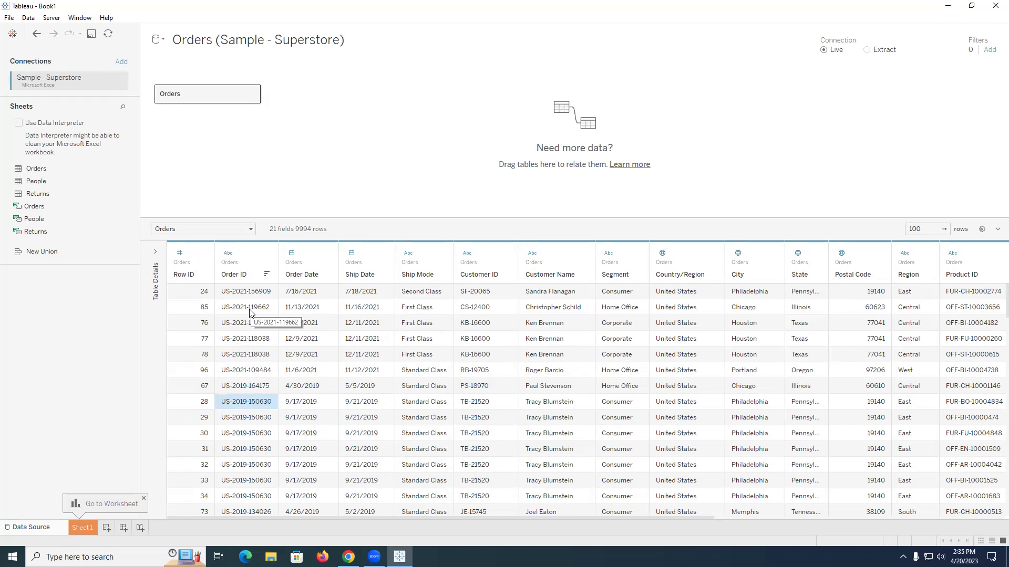
pyautogui.click(228, 253)
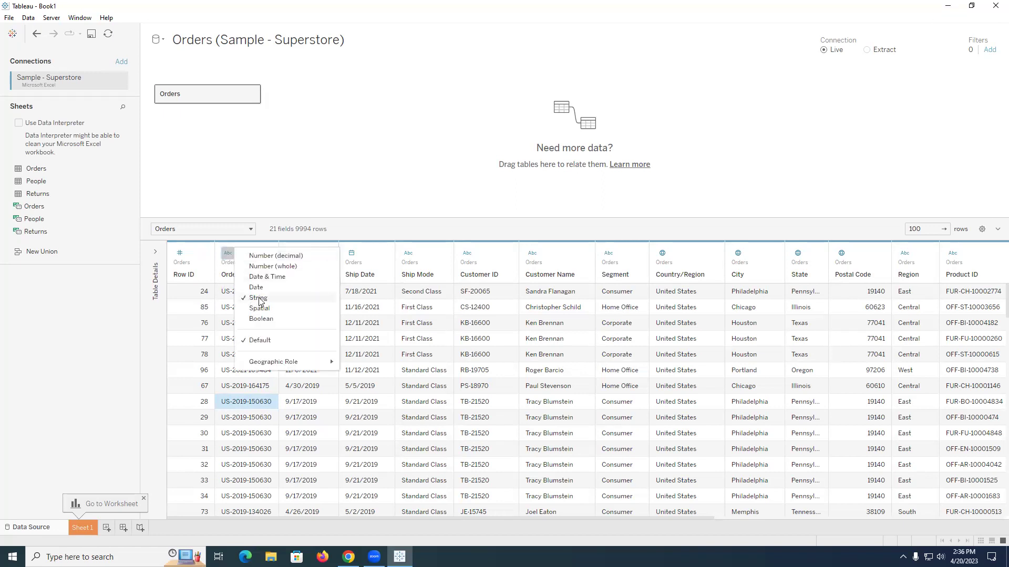
pyautogui.click(232, 308)
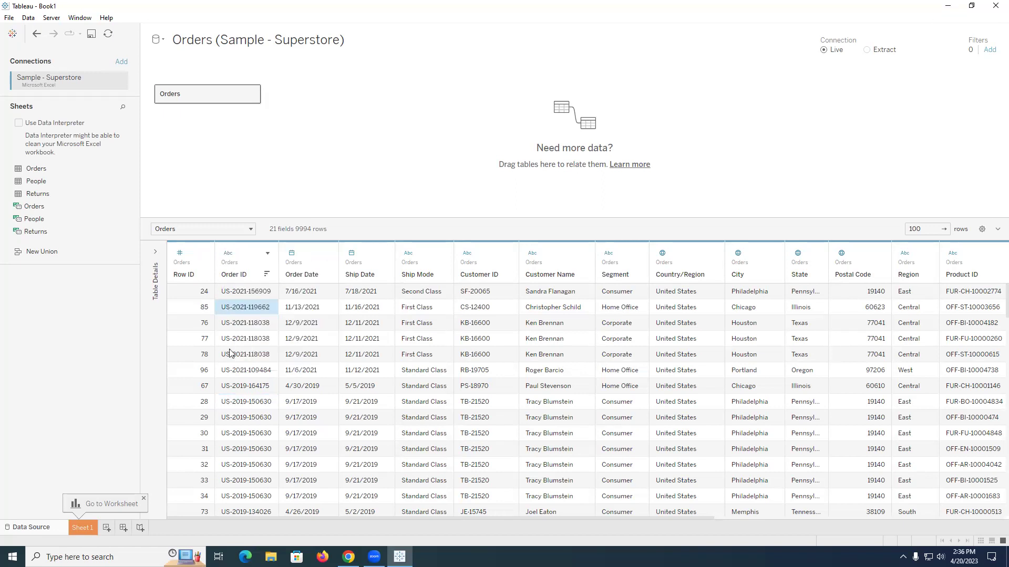
pyautogui.click(228, 253)
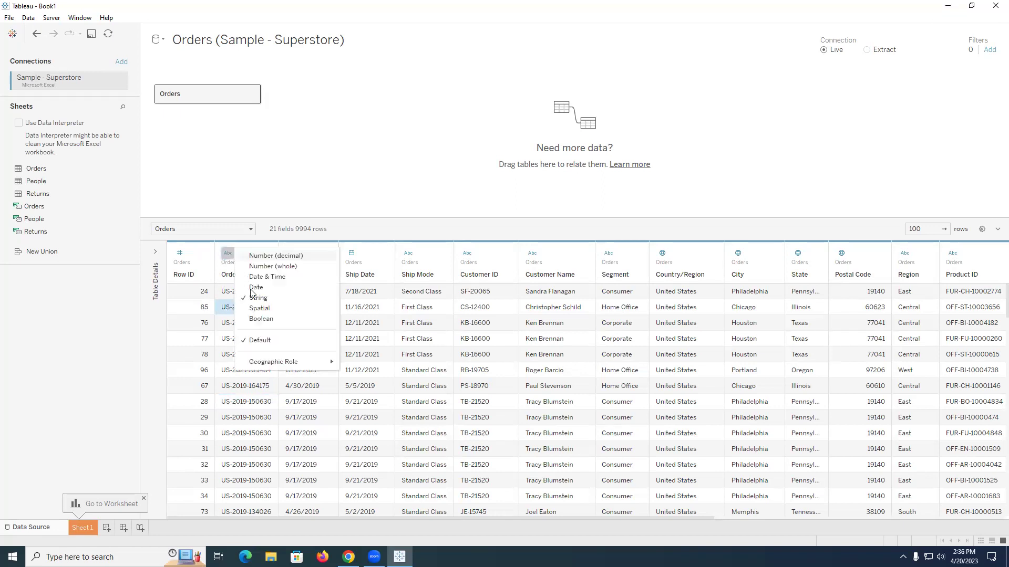
pyautogui.click(223, 296)
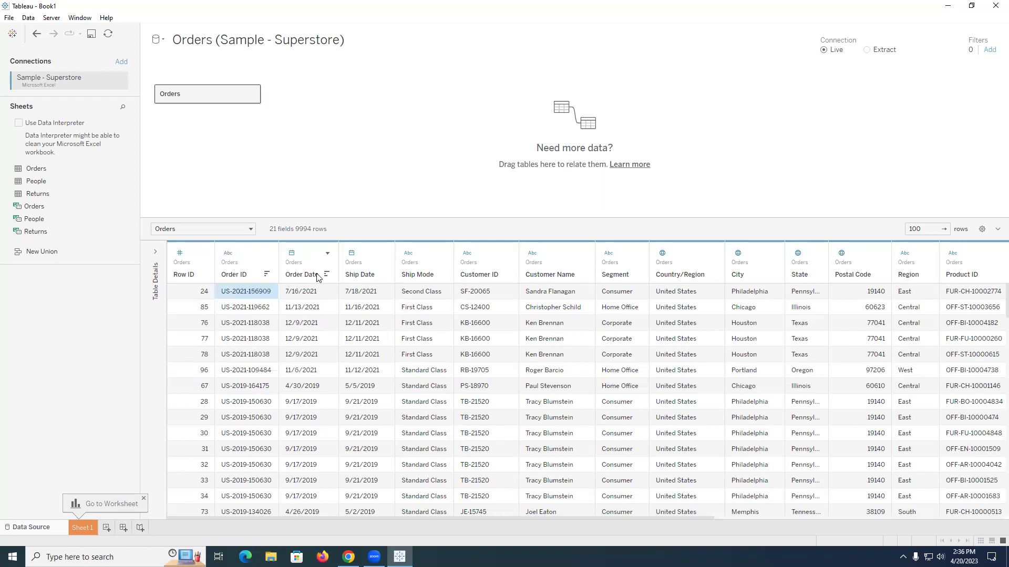
pyautogui.click(293, 255)
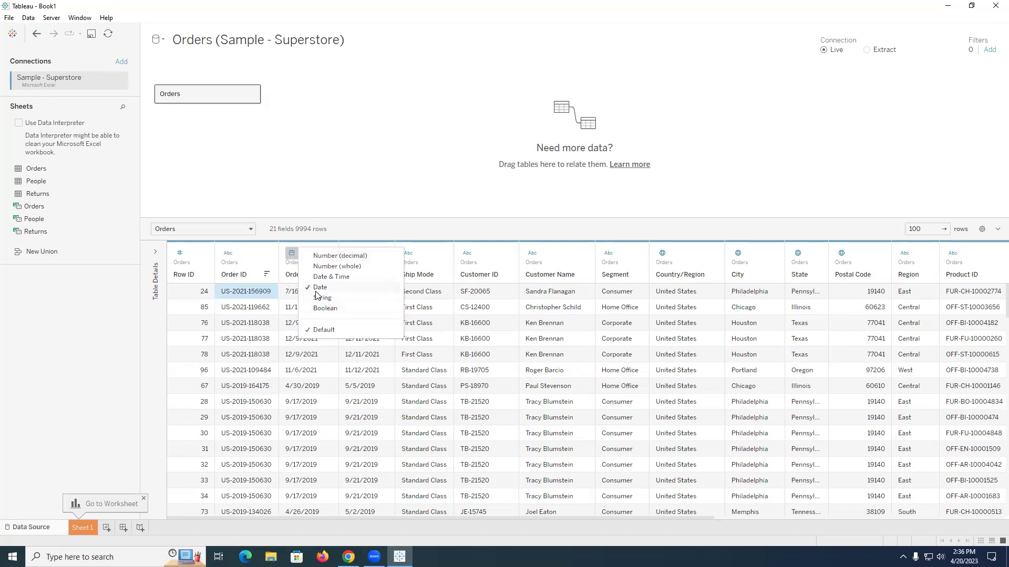
pyautogui.click(282, 309)
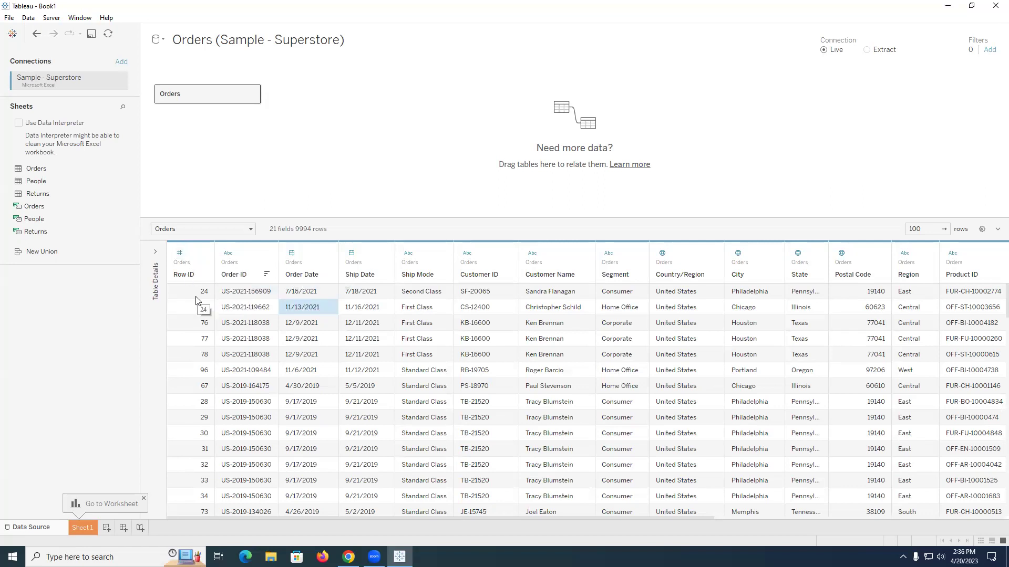
# Step: Change the Row ID field's data type to String and restore it to Number (whole)
pyautogui.click(180, 254)
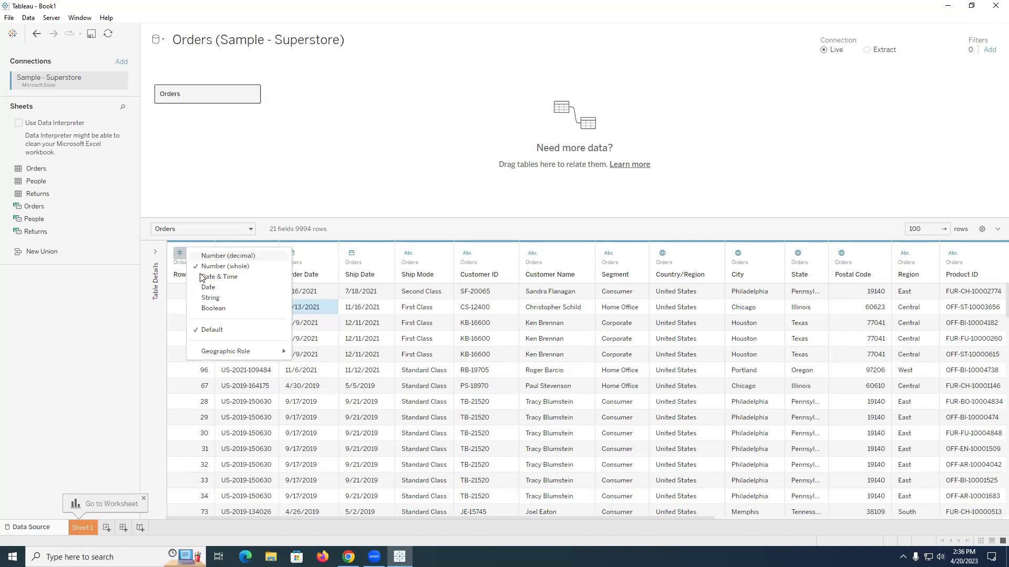
pyautogui.click(209, 302)
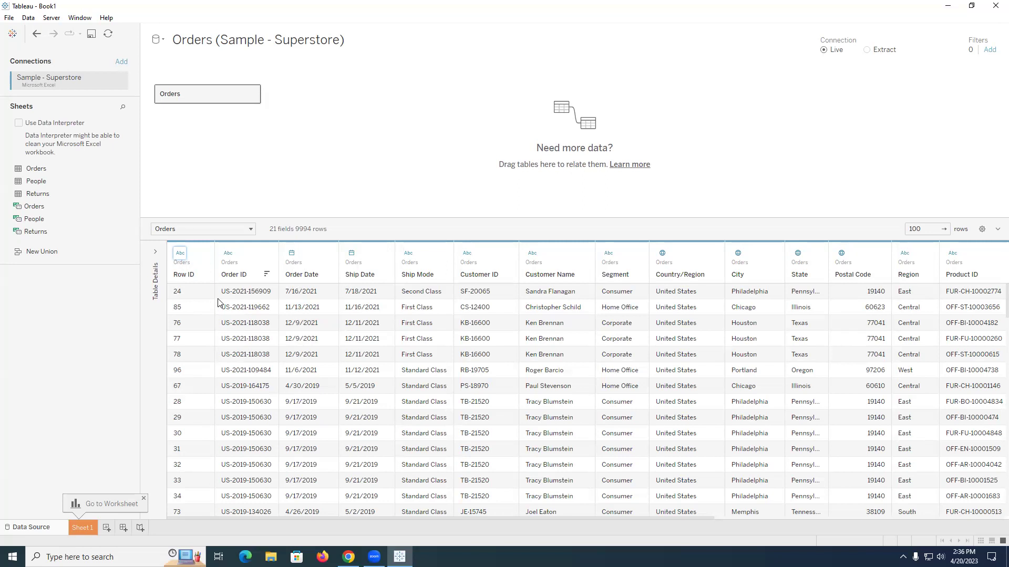
pyautogui.click(180, 254)
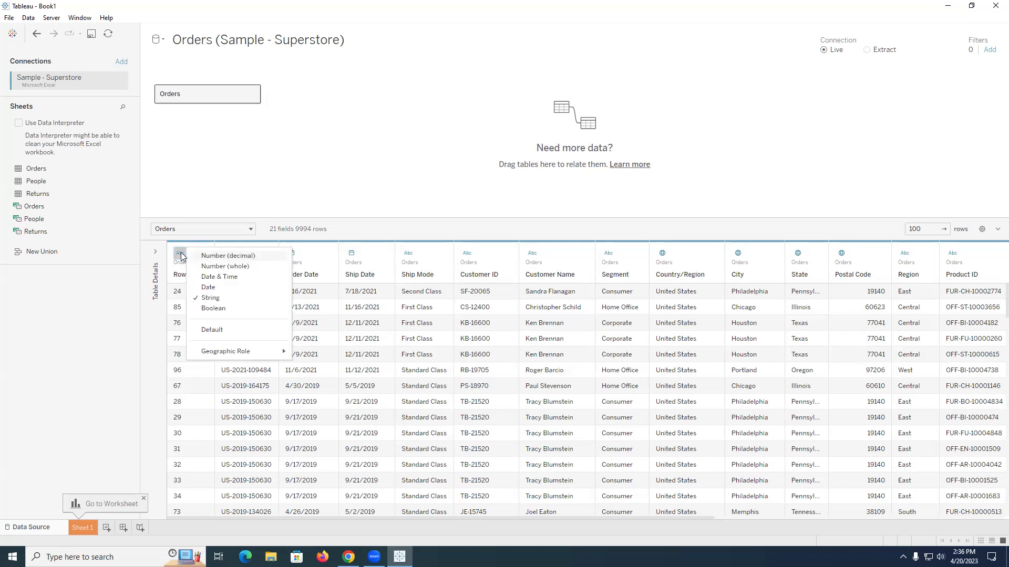
pyautogui.click(203, 267)
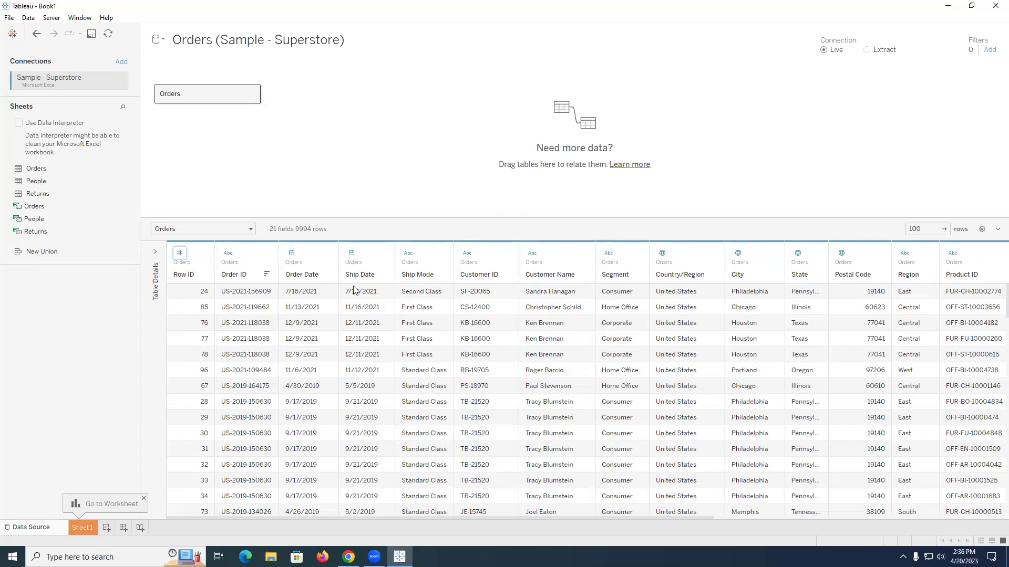
# Step: Examine the data type options for Ship Date and the geographic role options for Country/Region without changing them
pyautogui.click(351, 254)
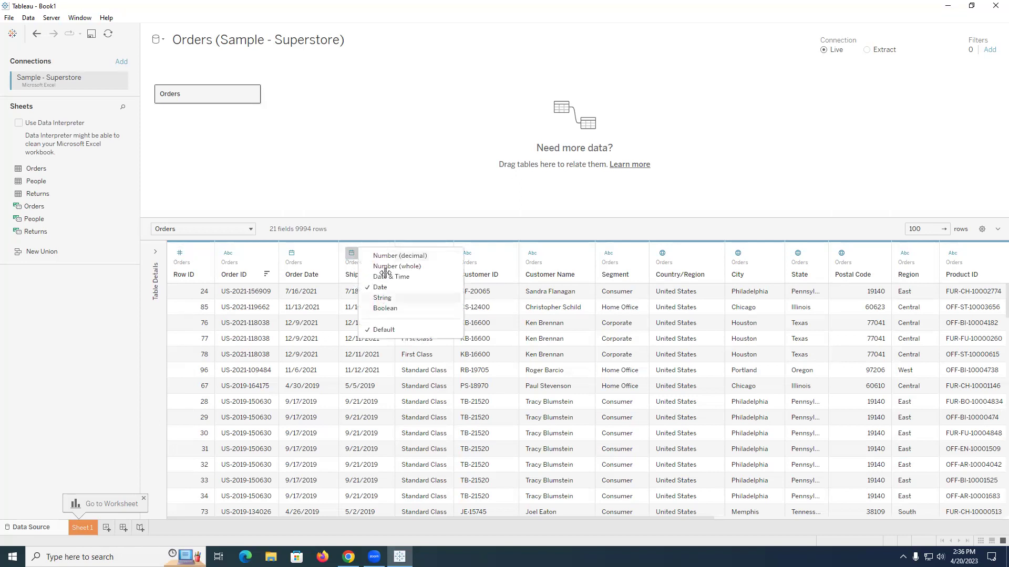
pyautogui.click(398, 217)
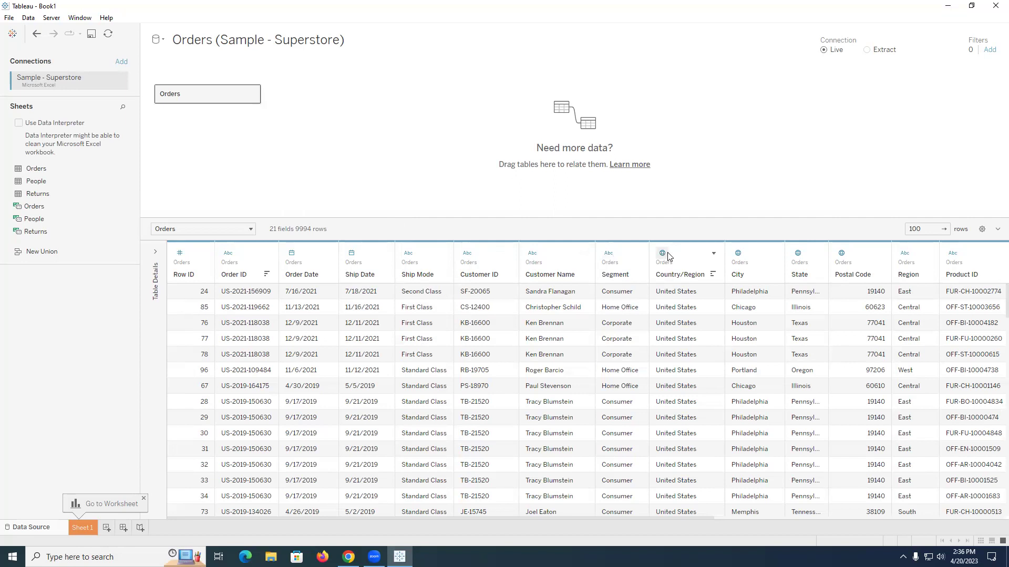
pyautogui.click(662, 254)
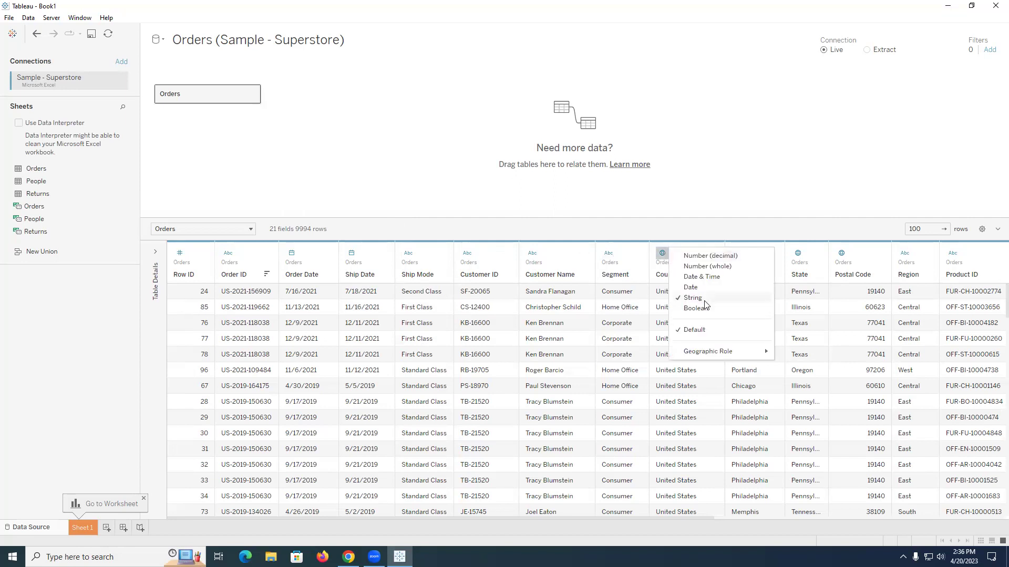
pyautogui.moveTo(729, 352)
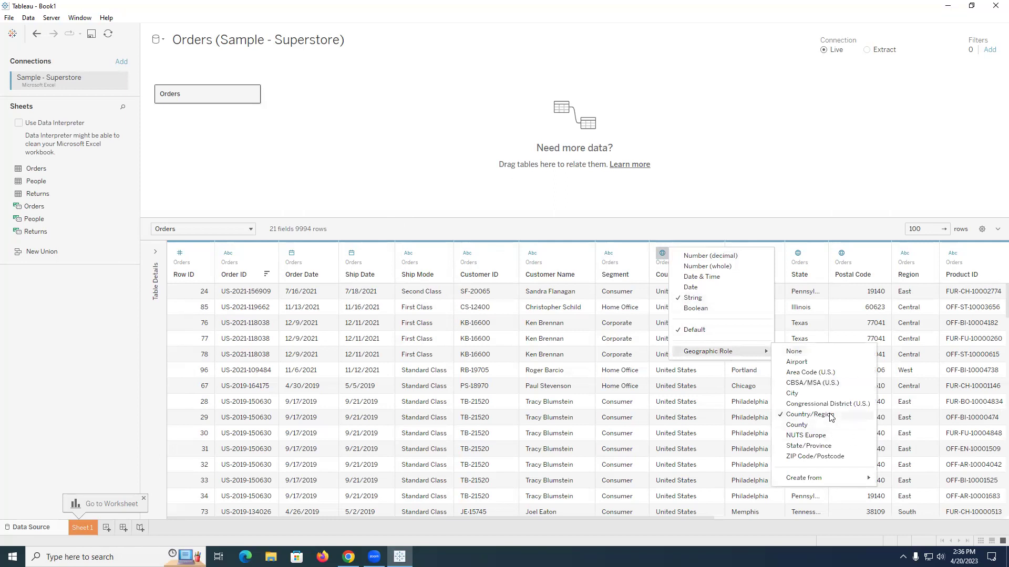
pyautogui.click(644, 233)
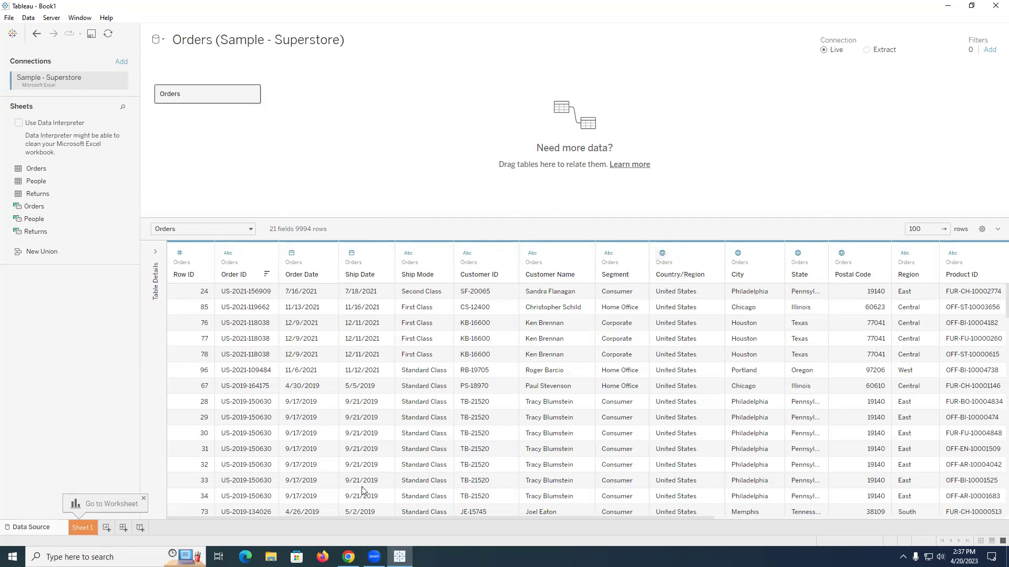
# Step: Review the Postal Code field's data type and geographic role options, keeping the ZIP Code/Postcode role
pyautogui.moveTo(354, 521); pyautogui.dragTo(675, 526)
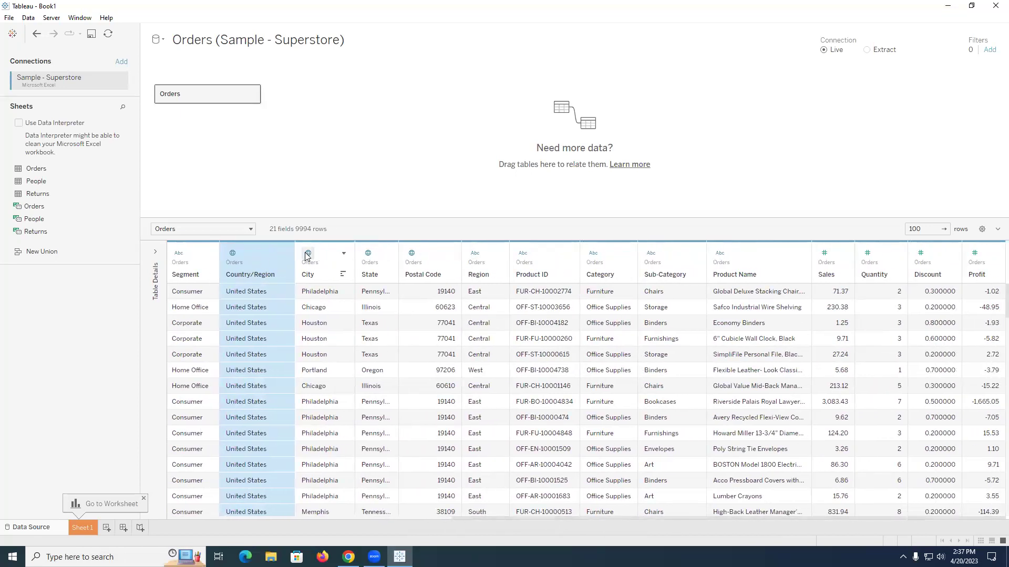
pyautogui.click(413, 254)
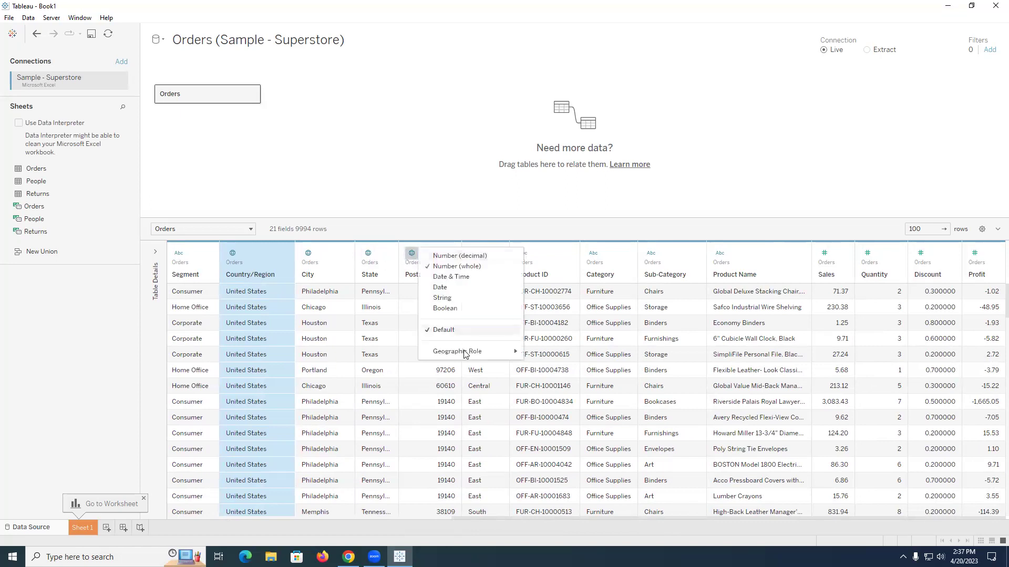
pyautogui.moveTo(464, 352)
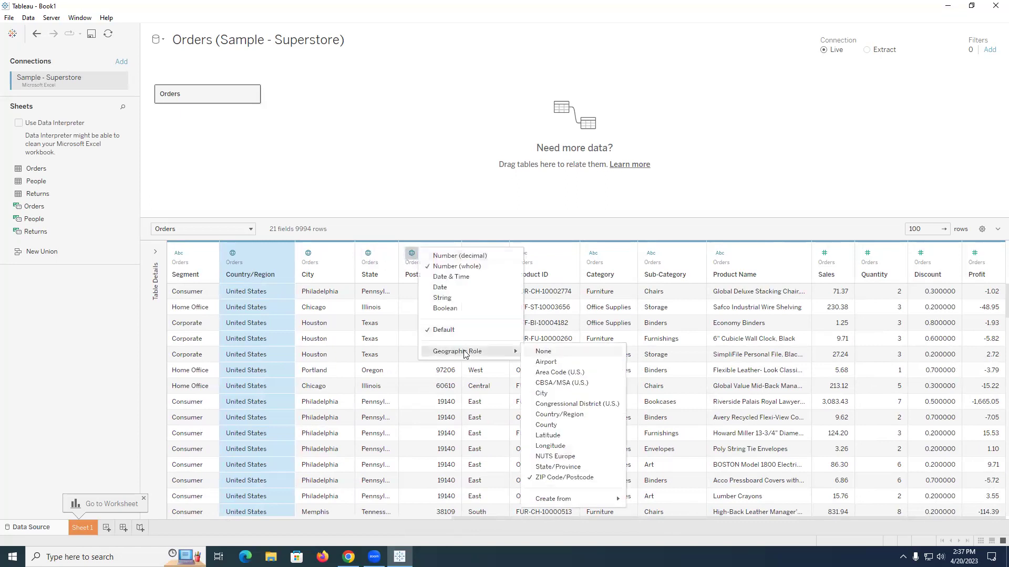
pyautogui.click(574, 480)
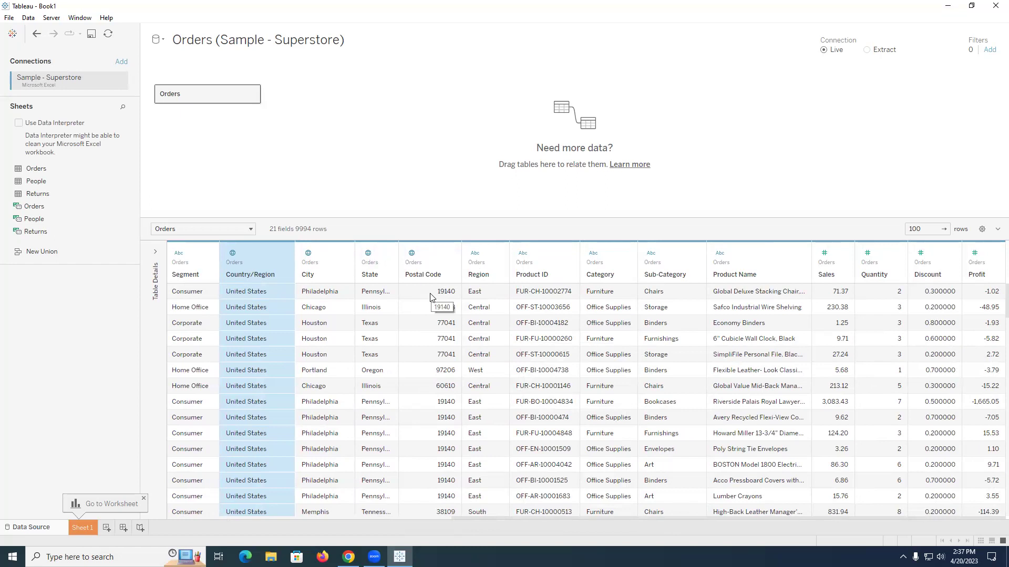
pyautogui.click(411, 253)
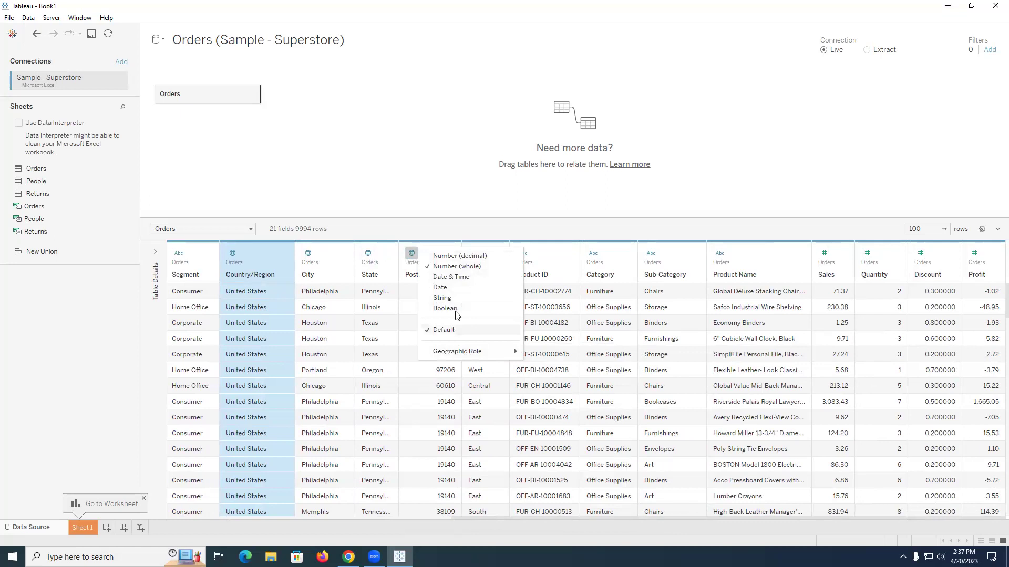
pyautogui.click(429, 370)
pyautogui.click(412, 253)
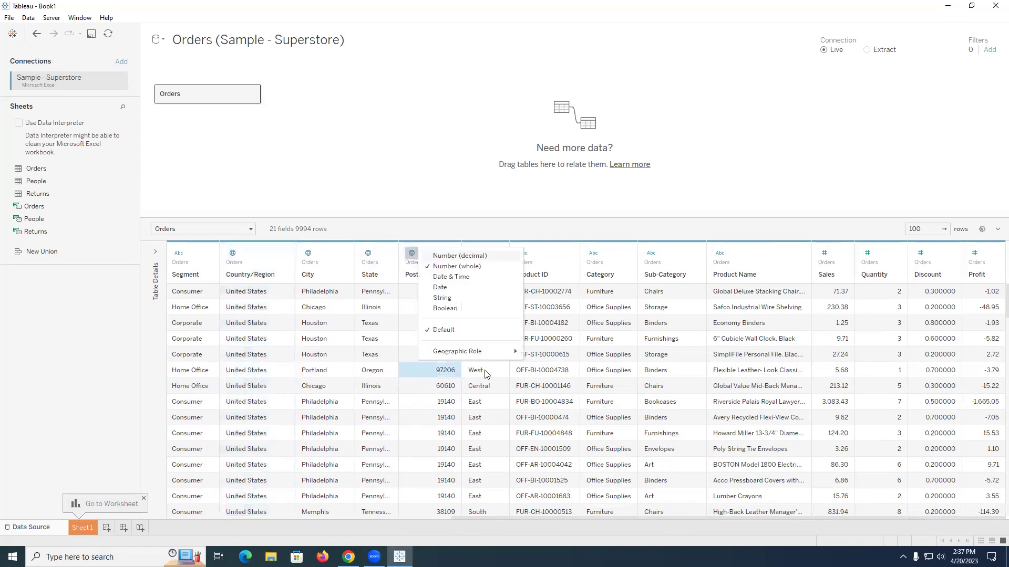
pyautogui.moveTo(455, 352)
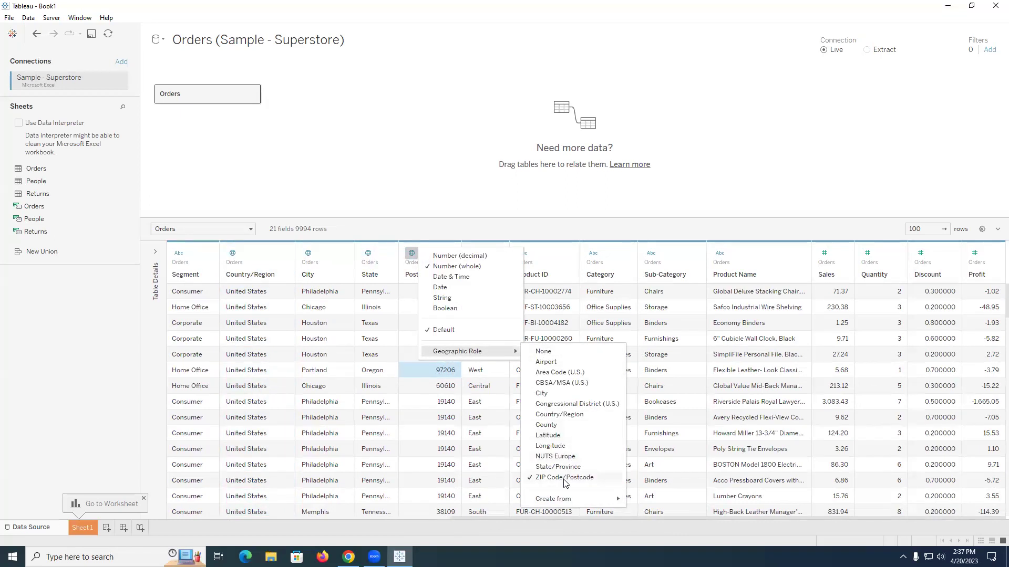
pyautogui.click(405, 435)
# Step: Change the Postal Code field's data type to String and check its geographic role options
pyautogui.click(412, 254)
pyautogui.click(438, 299)
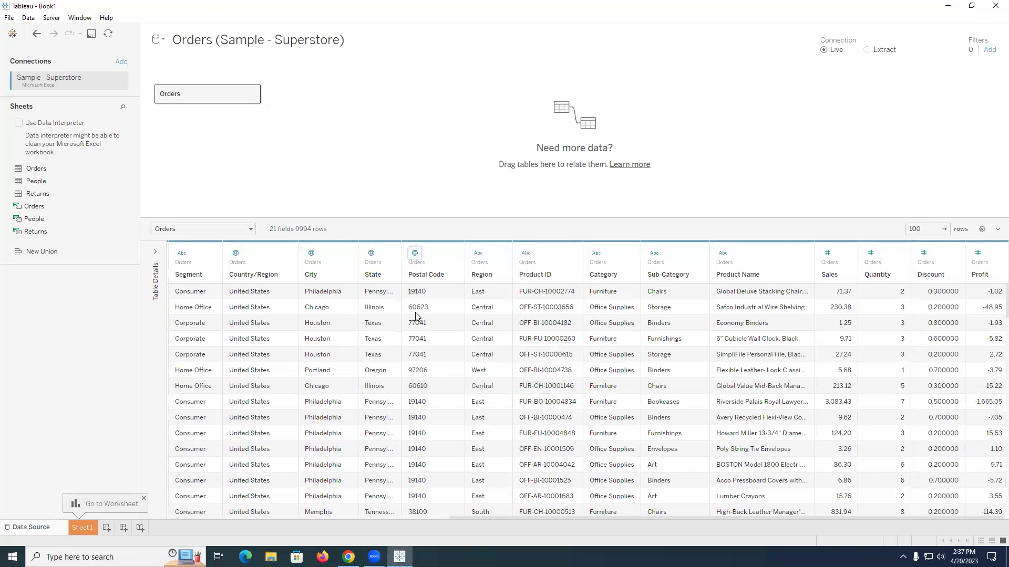
pyautogui.click(415, 255)
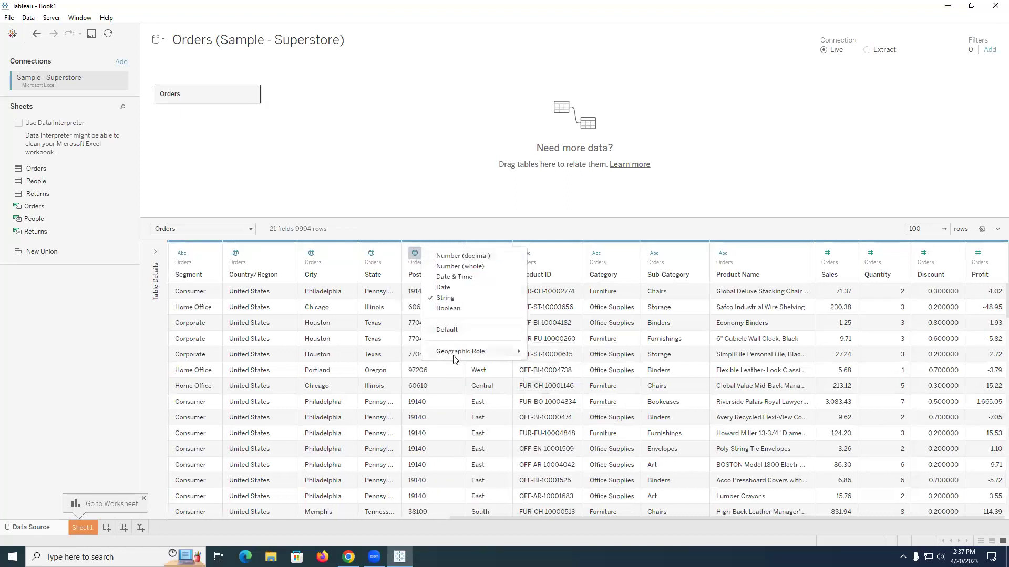
pyautogui.moveTo(460, 351)
pyautogui.click(415, 407)
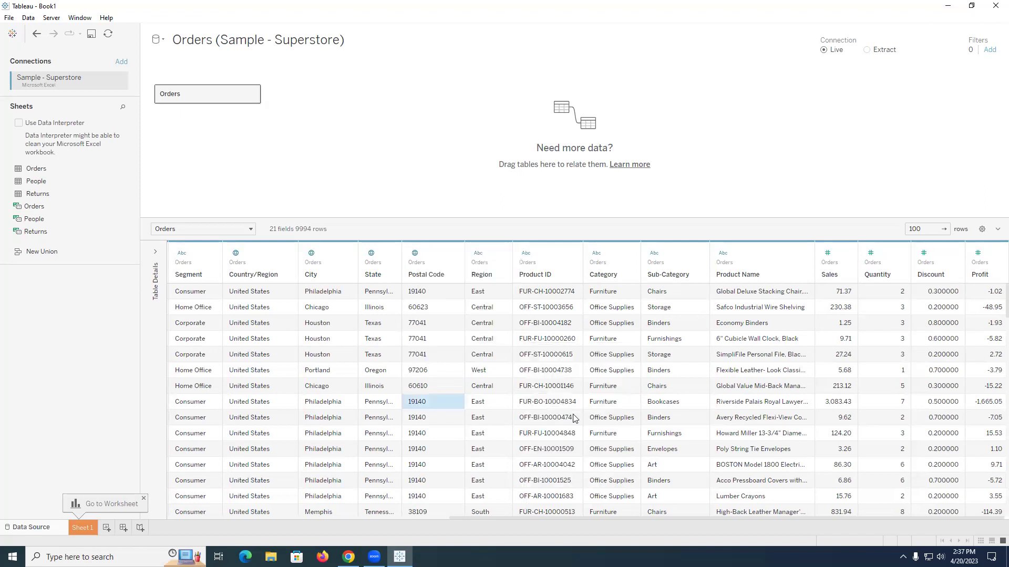
# Step: Select the first Region value and look over the remaining Orders fields through Profit
pyautogui.click(489, 292)
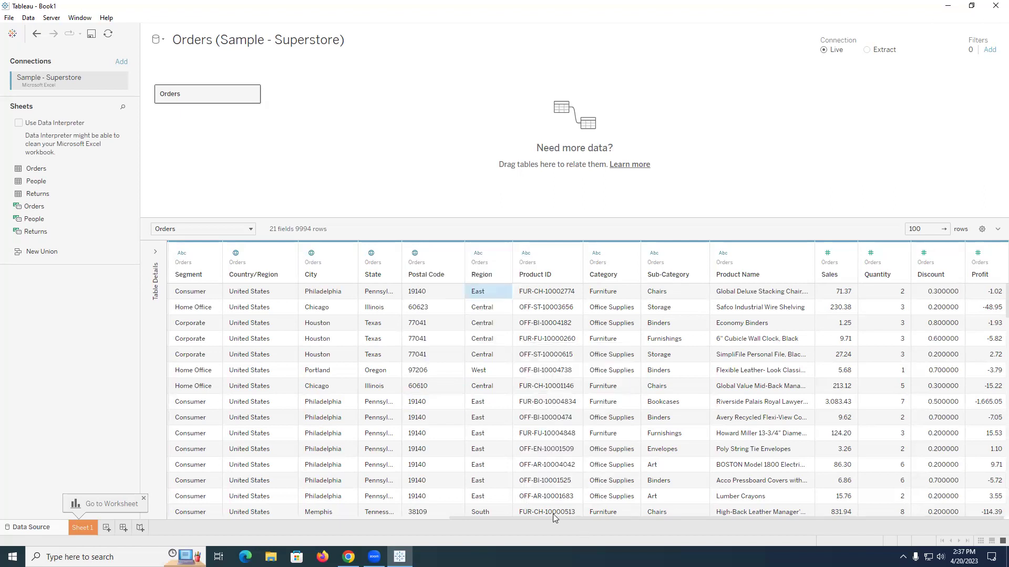
pyautogui.moveTo(549, 518); pyautogui.dragTo(643, 514)
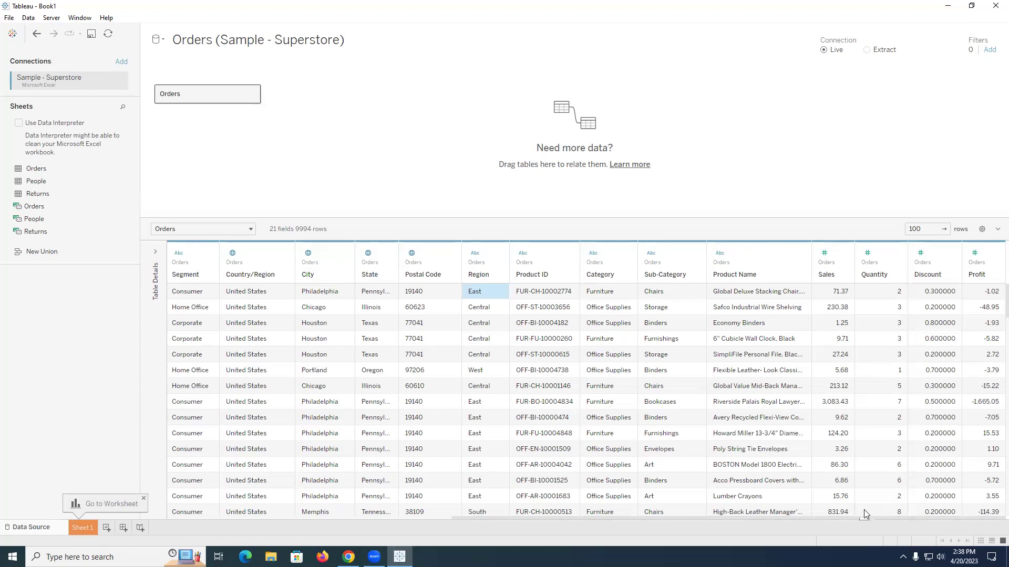
pyautogui.moveTo(865, 516)
pyautogui.mouseDown()
pyautogui.moveTo(597, 515)
pyautogui.moveTo(851, 517)
pyautogui.mouseUp()
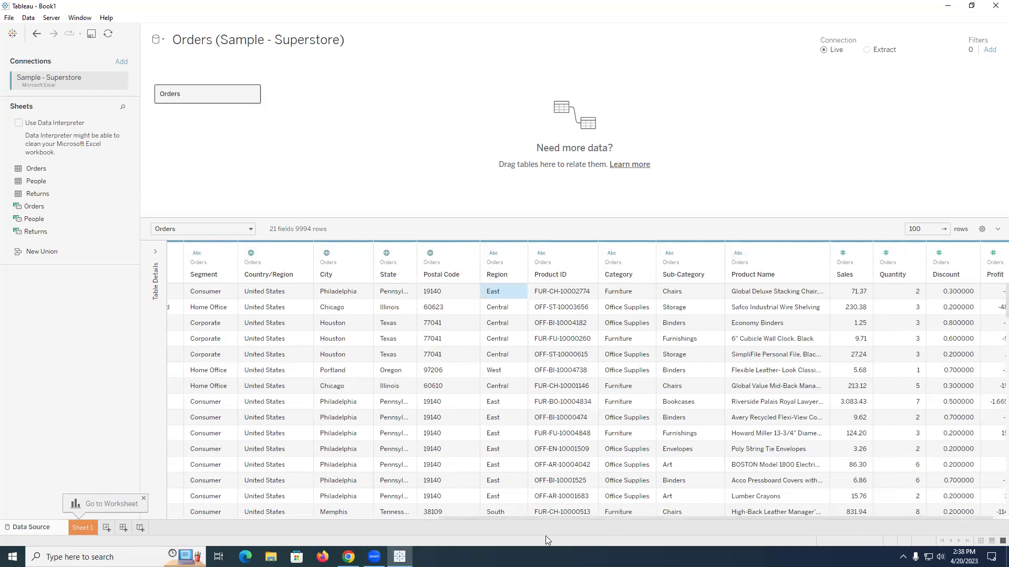
pyautogui.moveTo(587, 522); pyautogui.dragTo(671, 526)
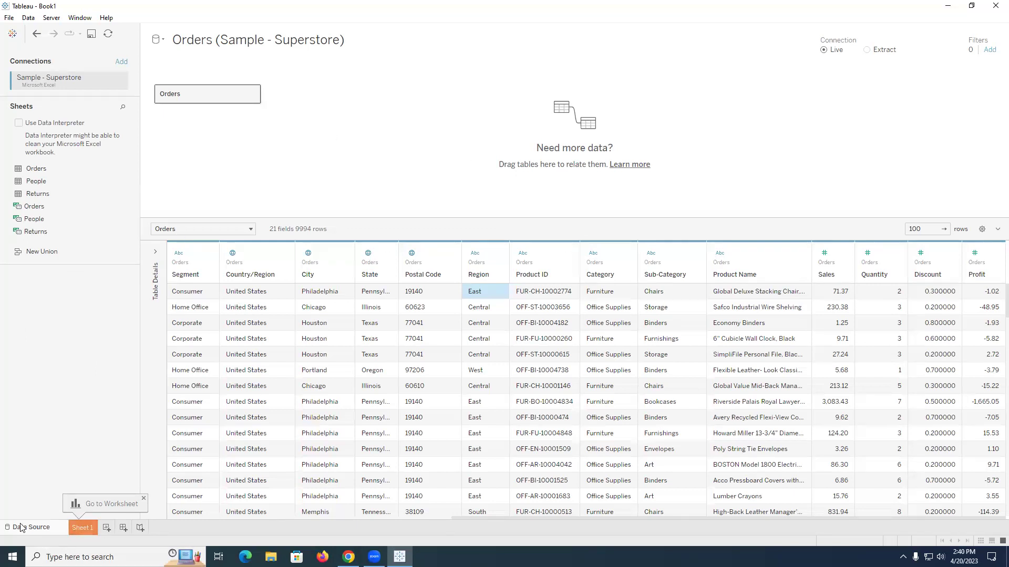
# Step: Open Sheet 1 and build a text table of Sales by Category
pyautogui.click(80, 528)
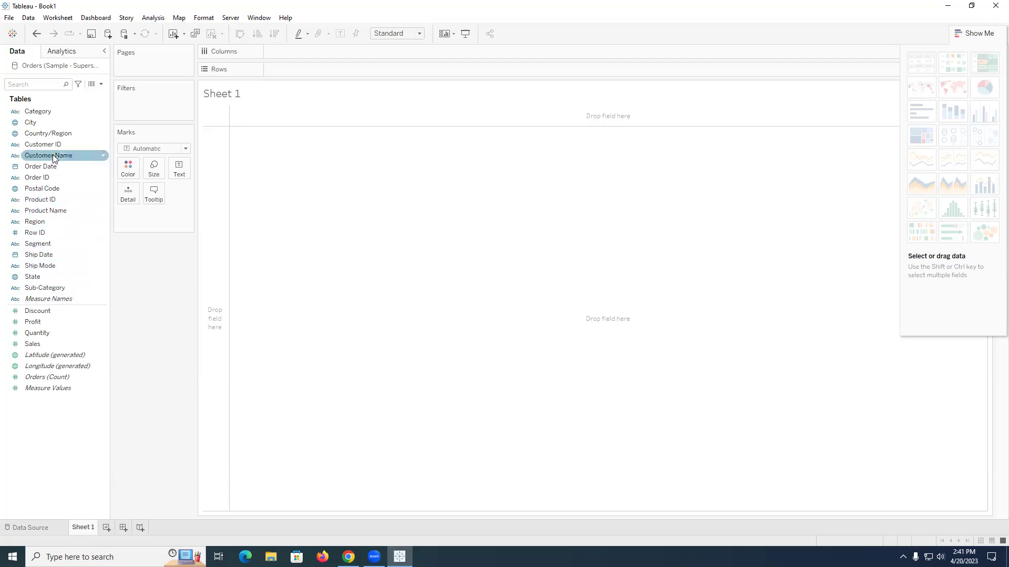
pyautogui.doubleClick(49, 112)
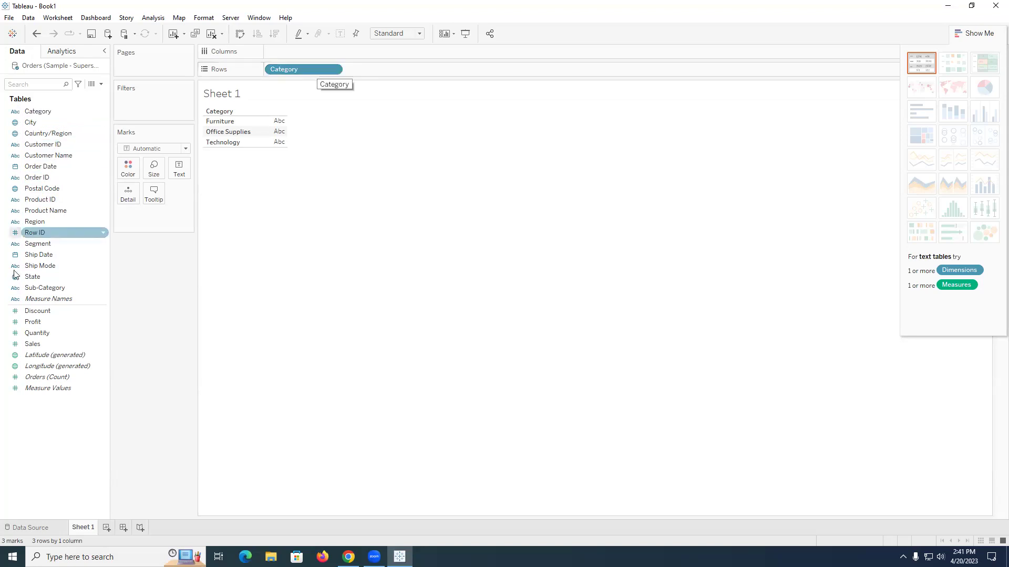
pyautogui.click(58, 346)
pyautogui.doubleClick(58, 347)
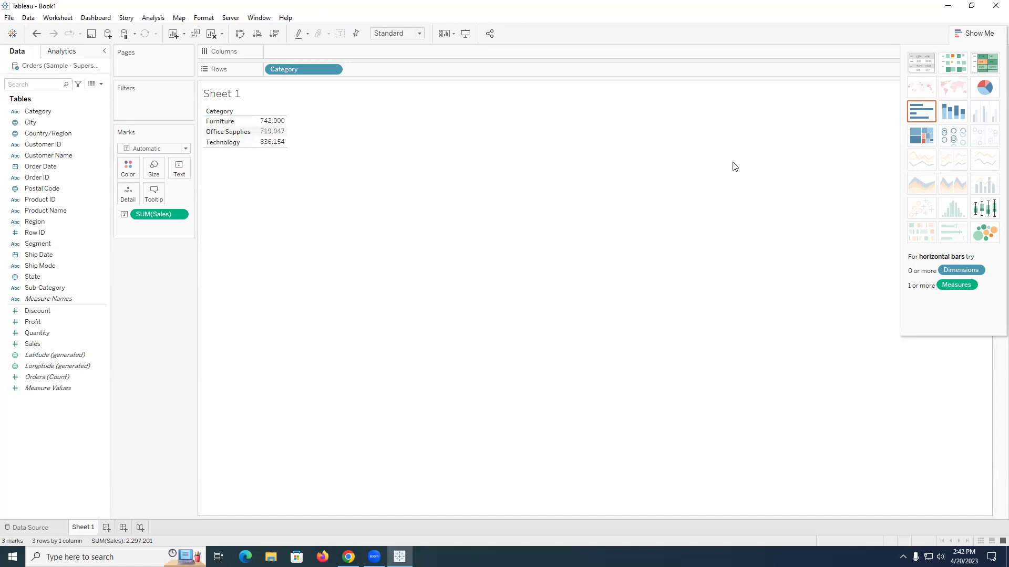
# Step: Convert the Sales by Category text table to a horizontal bar chart using Show Me
pyautogui.click(979, 32)
pyautogui.click(972, 36)
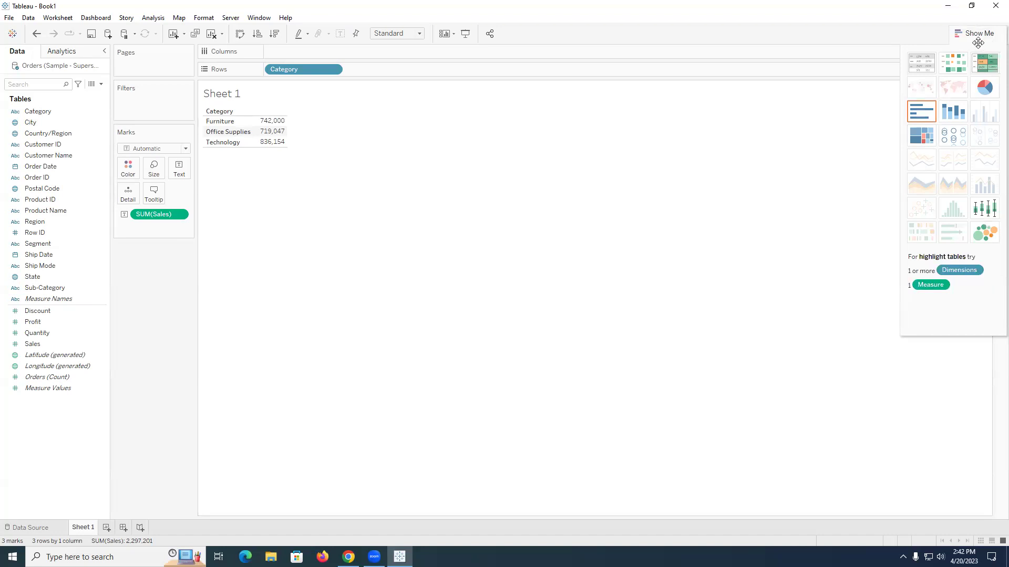
pyautogui.click(926, 117)
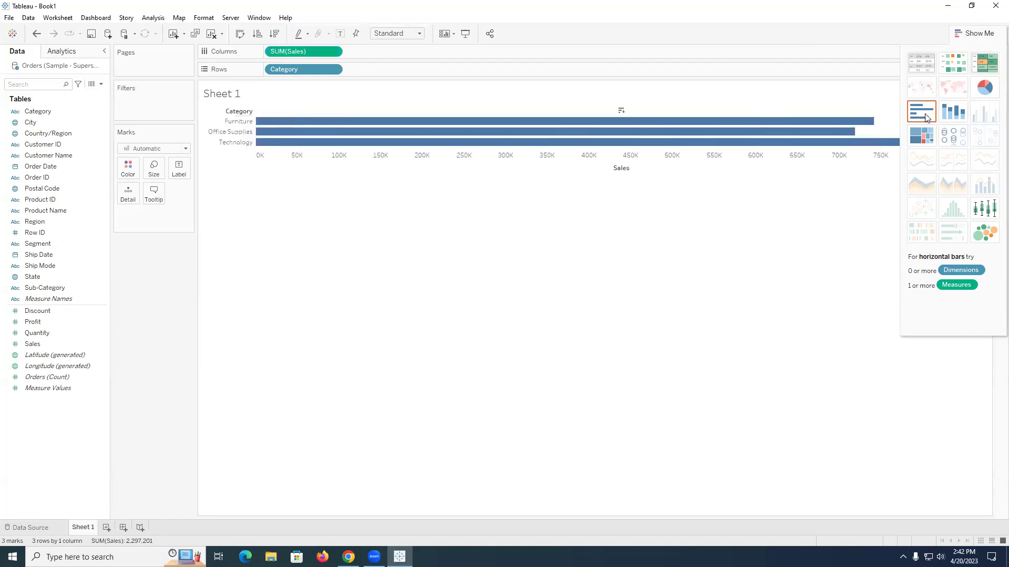
# Step: Inspect the Office Supplies bar, switch the chart to a text table, and return it to horizontal bars
pyautogui.click(973, 38)
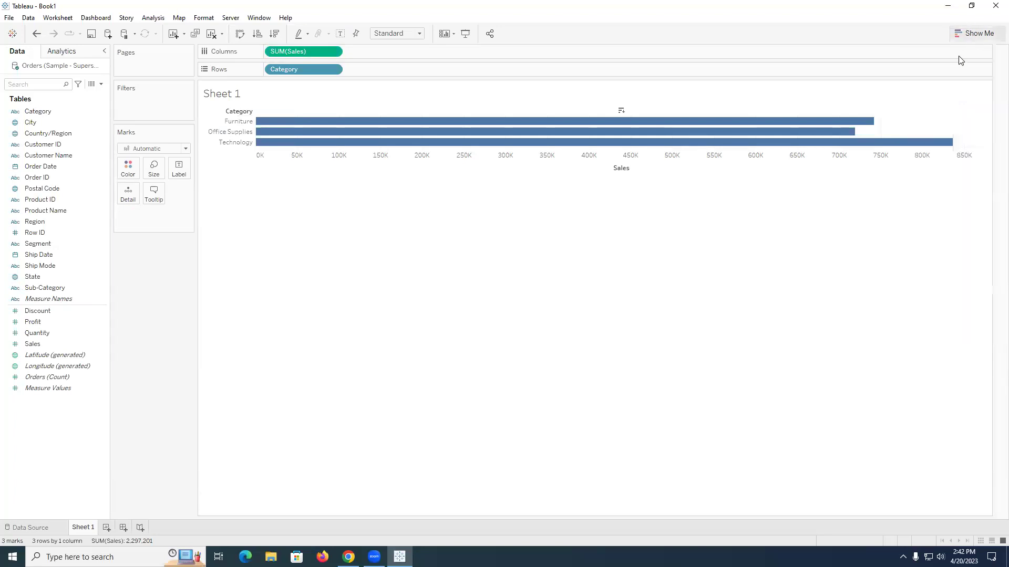
pyautogui.click(969, 34)
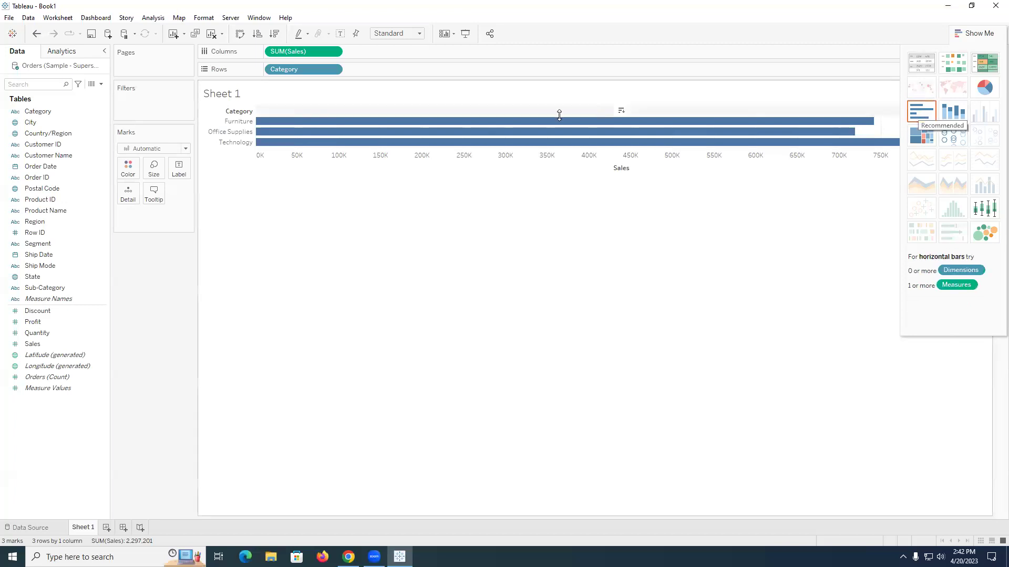
pyautogui.moveTo(624, 131)
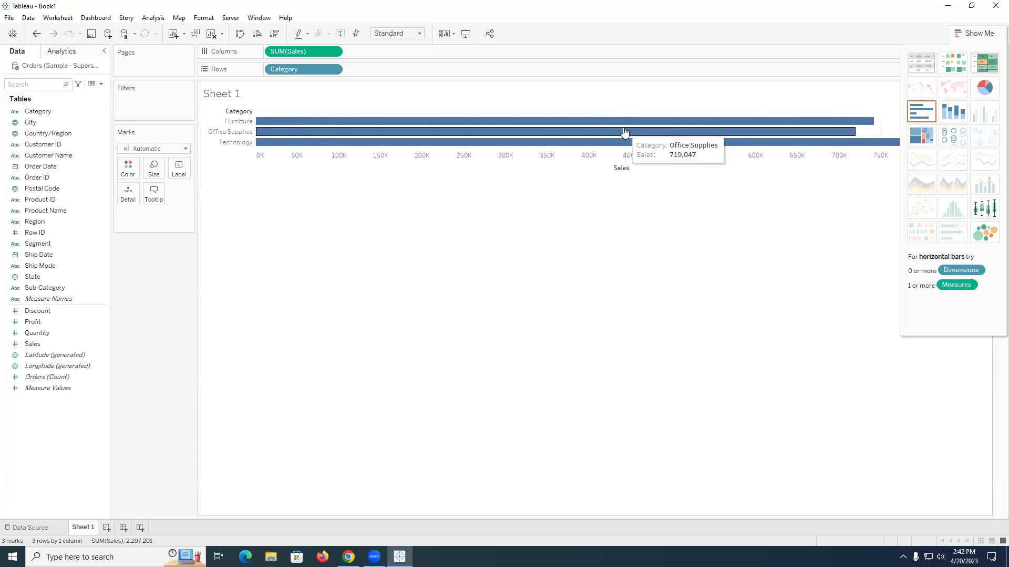
pyautogui.click(921, 65)
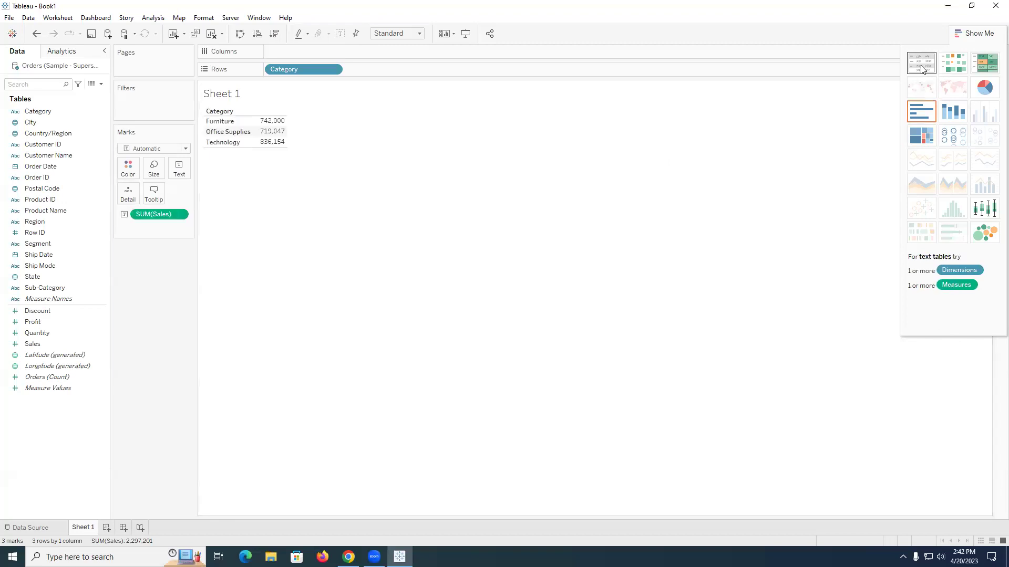
pyautogui.click(922, 112)
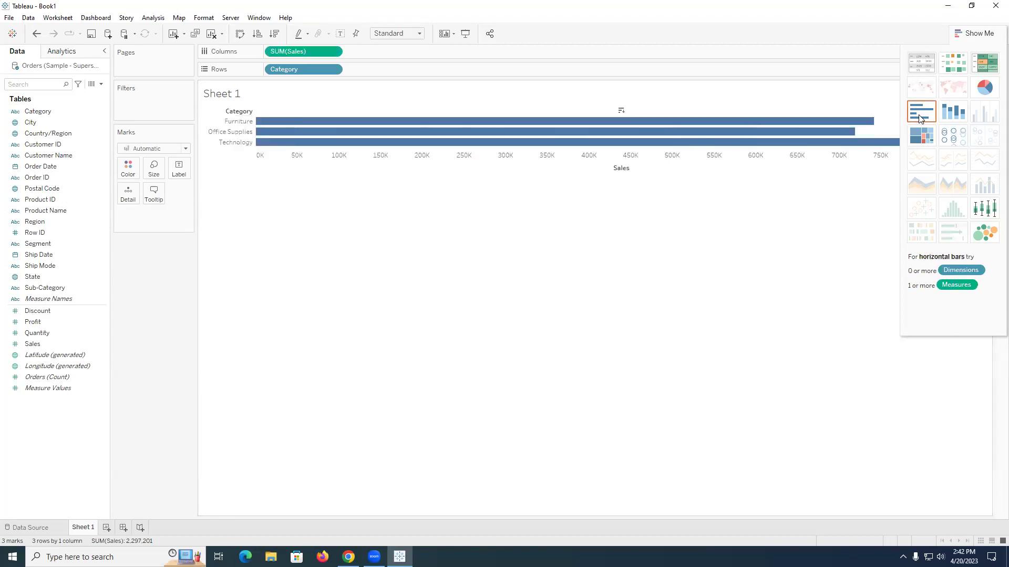
# Step: Hide the Show Me suggestions and swap rows and columns to make the Category bars vertical
pyautogui.click(974, 35)
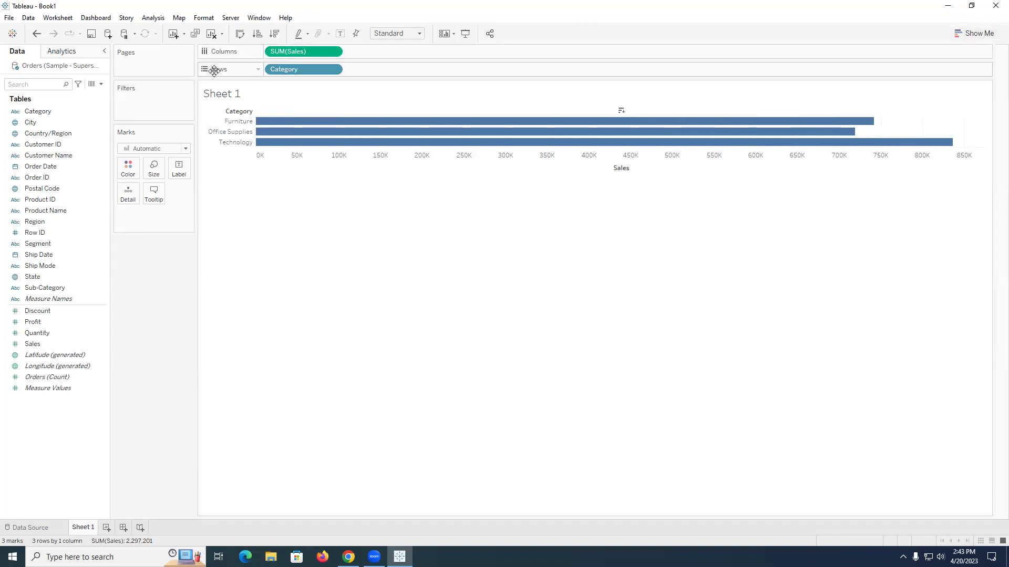
pyautogui.moveTo(253, 142)
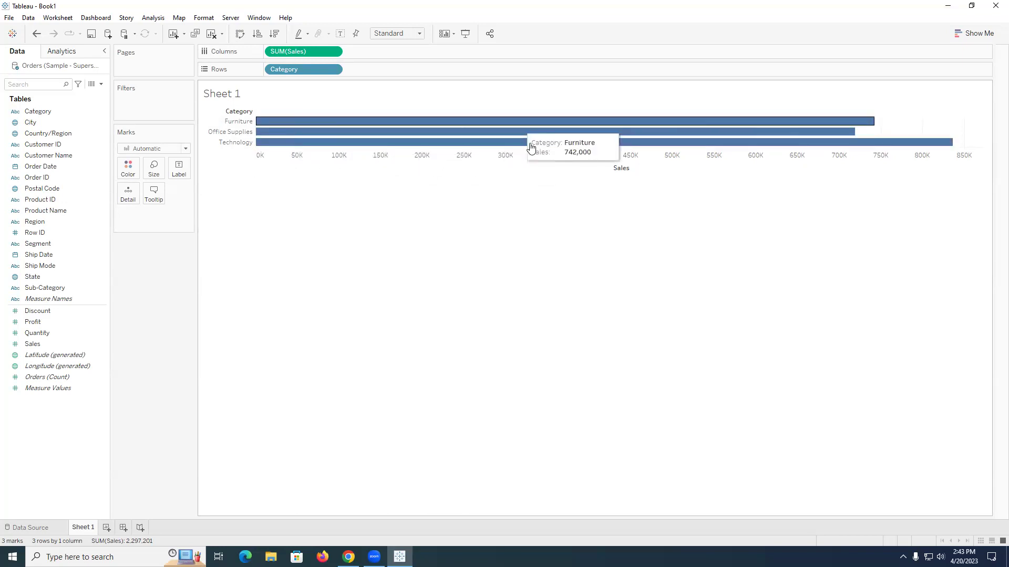
pyautogui.click(240, 36)
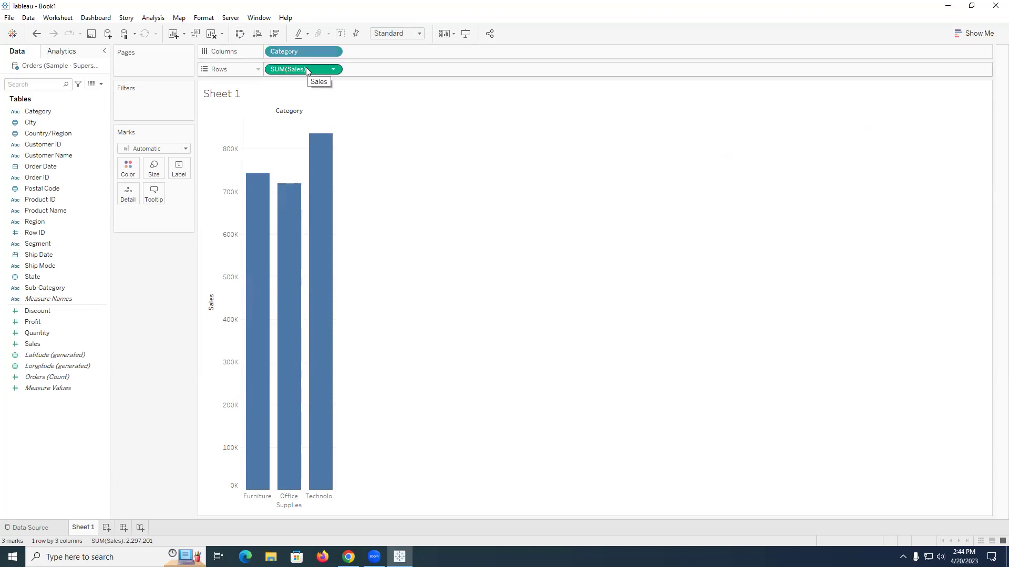
# Step: Try ascending and descending sorts of the Category bars by Sales, finish with descending, and select the Office Supplies header
pyautogui.click(258, 34)
pyautogui.click(274, 33)
pyautogui.click(274, 33)
pyautogui.click(273, 34)
pyautogui.click(256, 33)
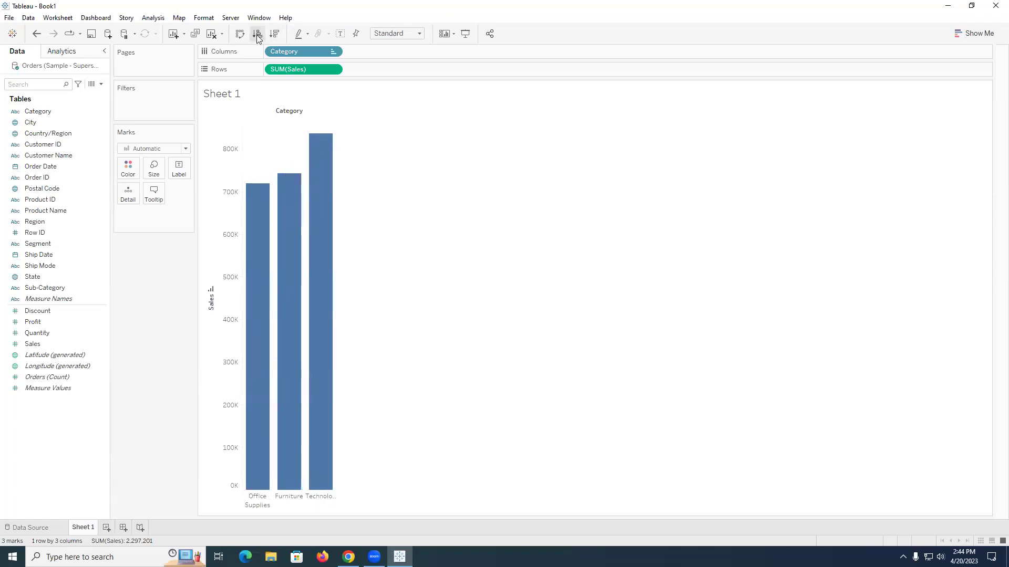
pyautogui.click(276, 34)
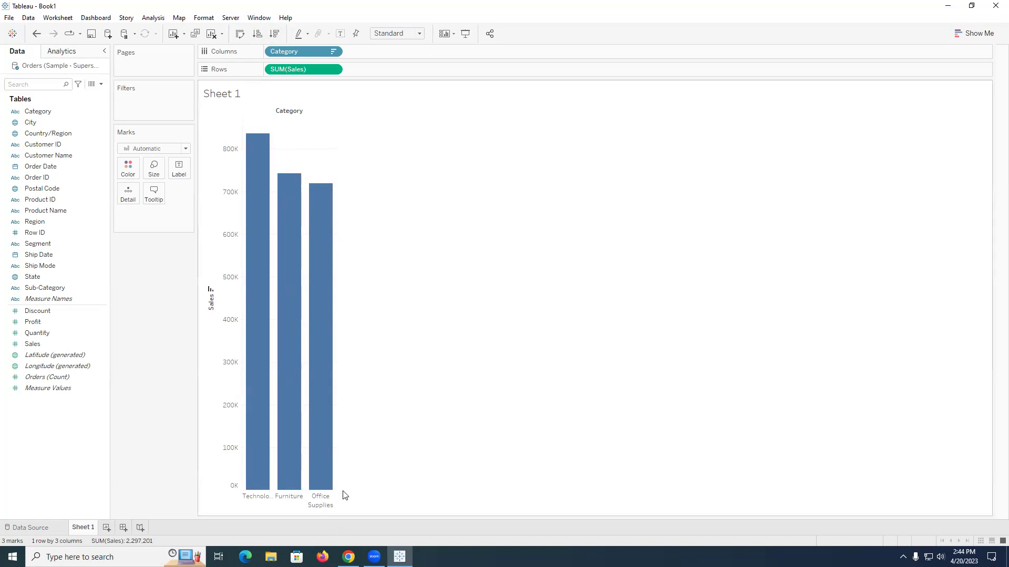
pyautogui.click(338, 505)
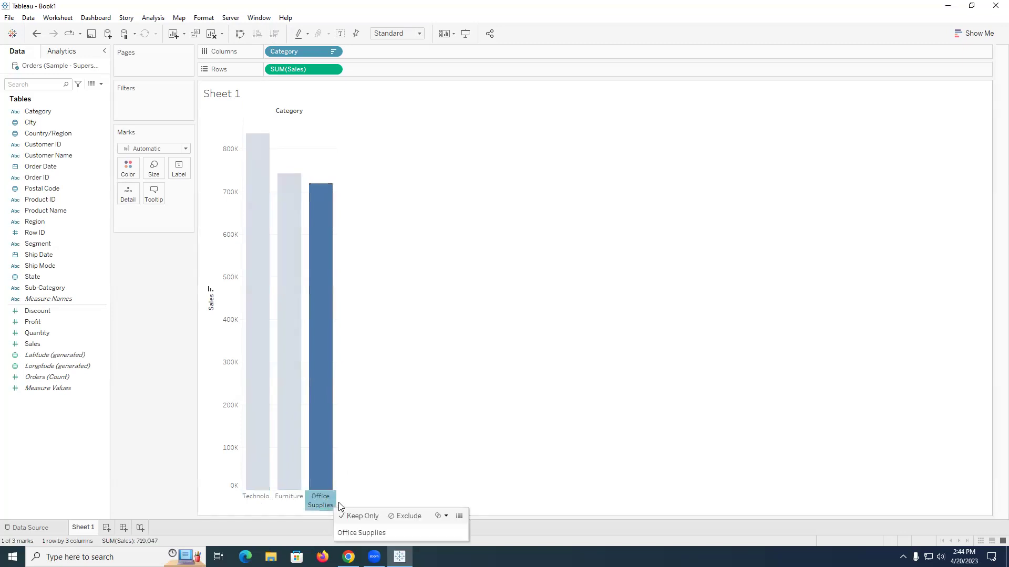
# Step: Widen the Category columns so the header names fit on one line, and clear the Office Supplies selection
pyautogui.moveTo(335, 500); pyautogui.dragTo(356, 502)
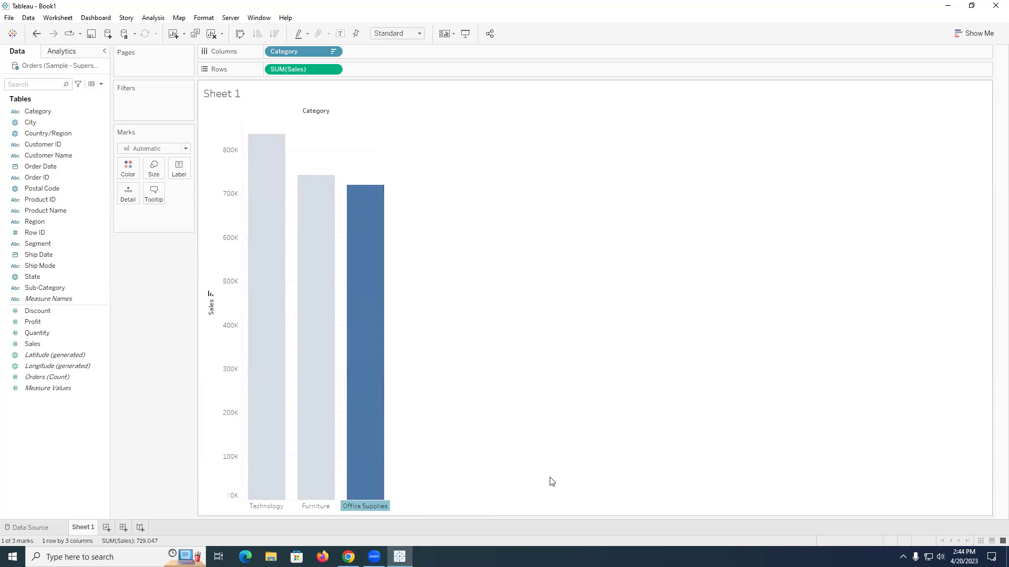
pyautogui.click(442, 383)
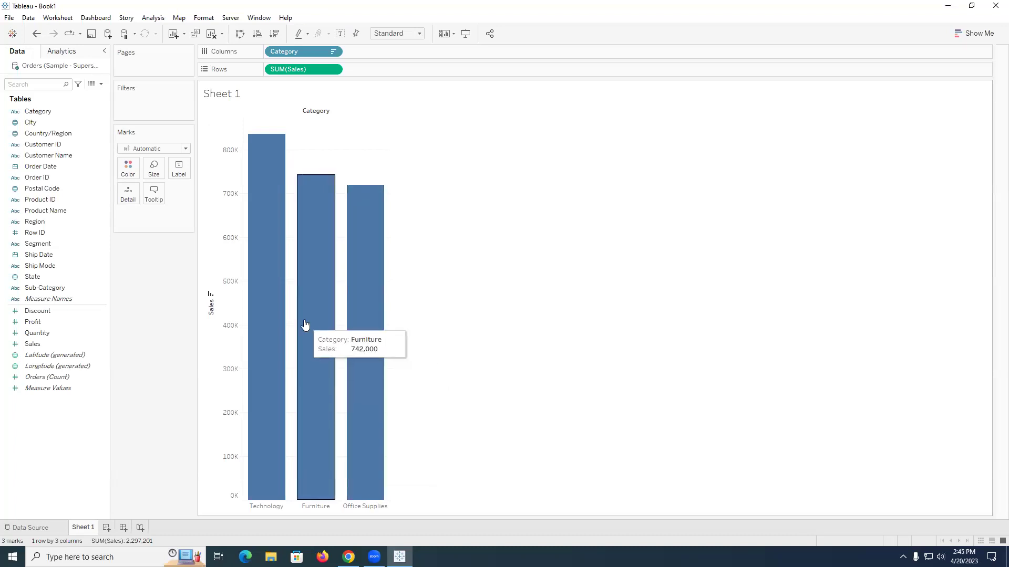
pyautogui.moveTo(261, 264)
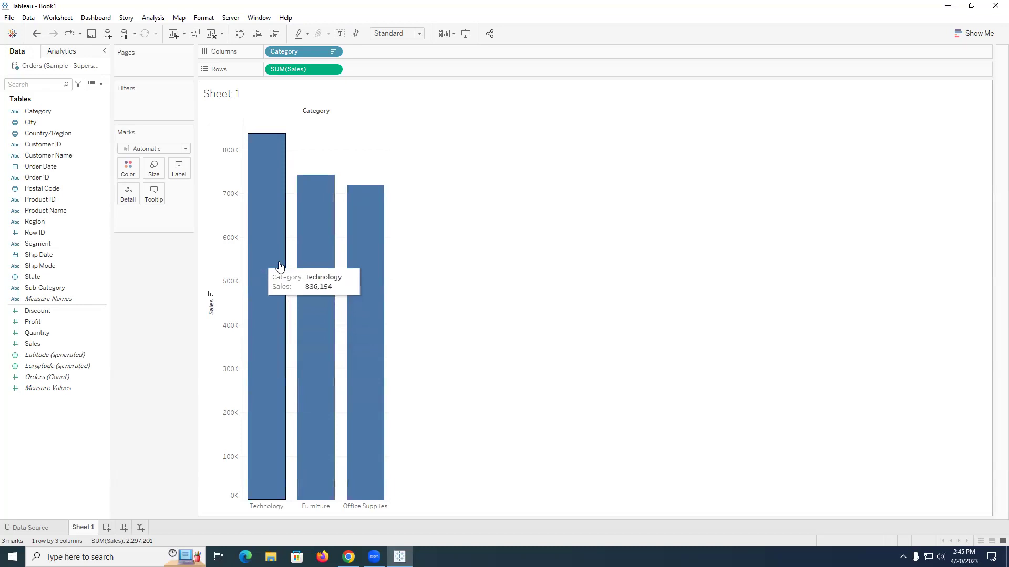
# Step: Add Sub-Category to the columns after Category to break each category's sales down
pyautogui.click(55, 319)
pyautogui.click(57, 334)
pyautogui.click(36, 323)
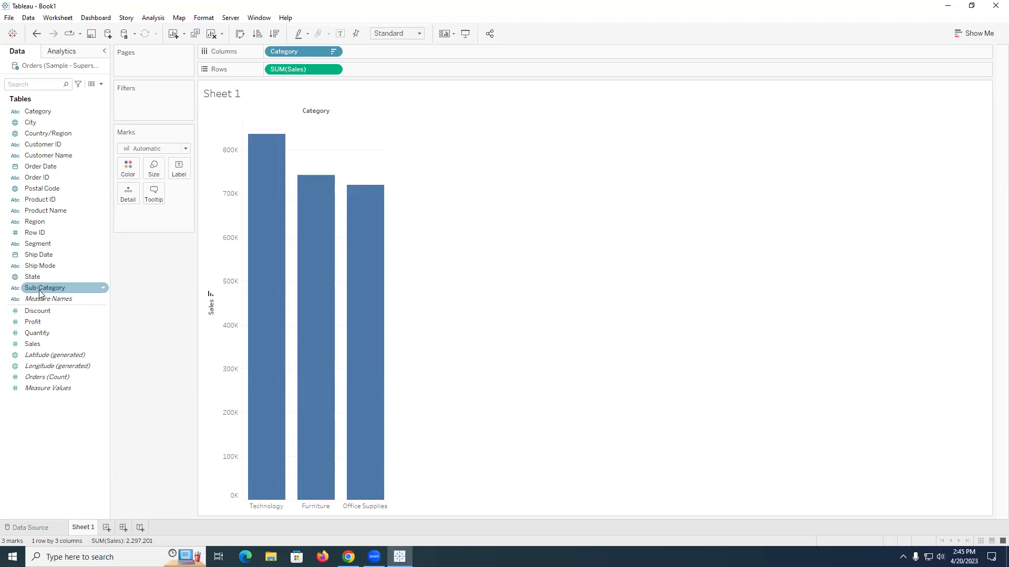
pyautogui.moveTo(40, 293); pyautogui.dragTo(363, 50)
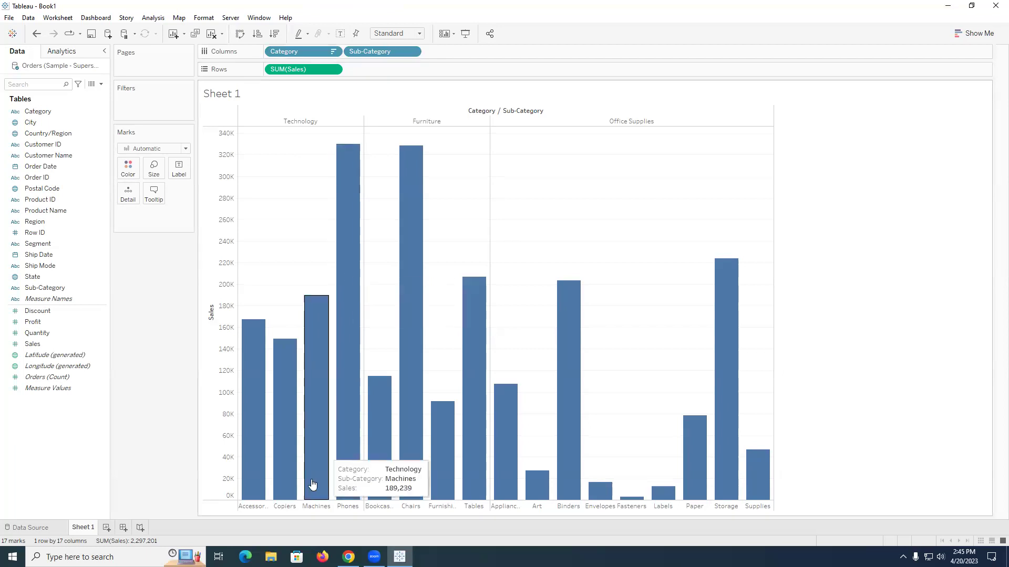
# Step: Inspect the Technology sub-category bars and sort the sub-categories in descending order by Sales
pyautogui.moveTo(258, 484)
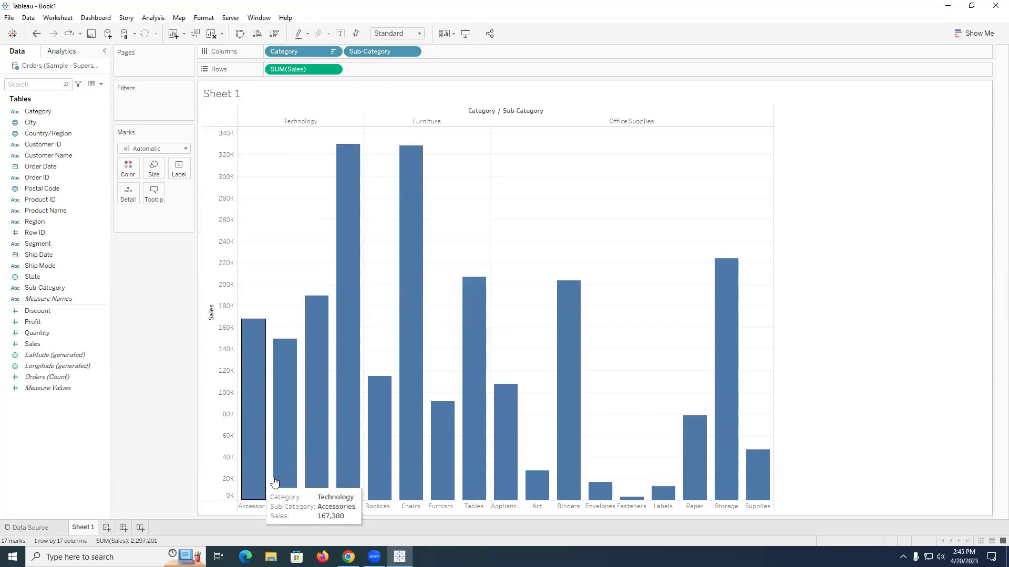
pyautogui.moveTo(290, 482)
pyautogui.moveTo(326, 471)
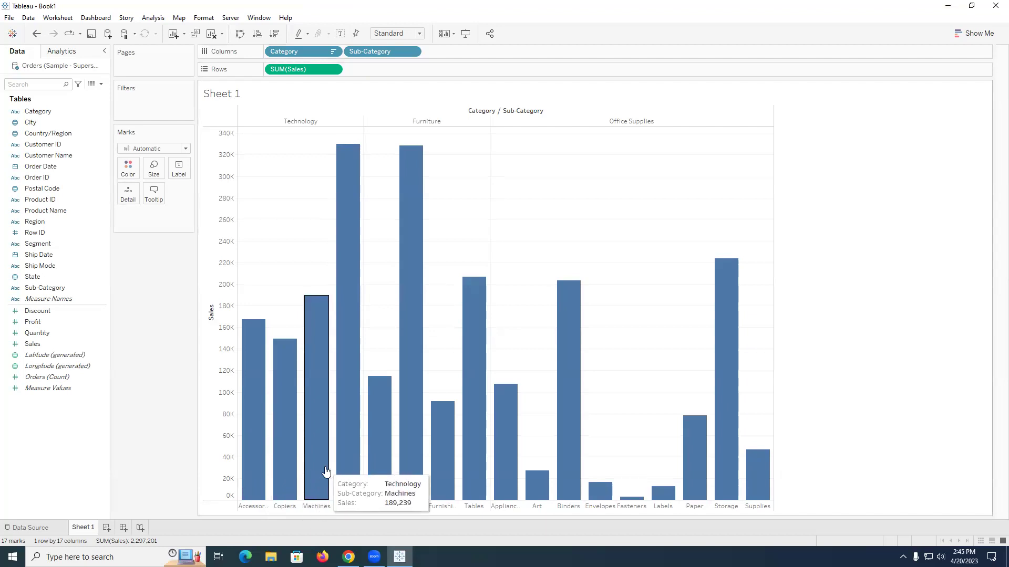
pyautogui.moveTo(347, 456)
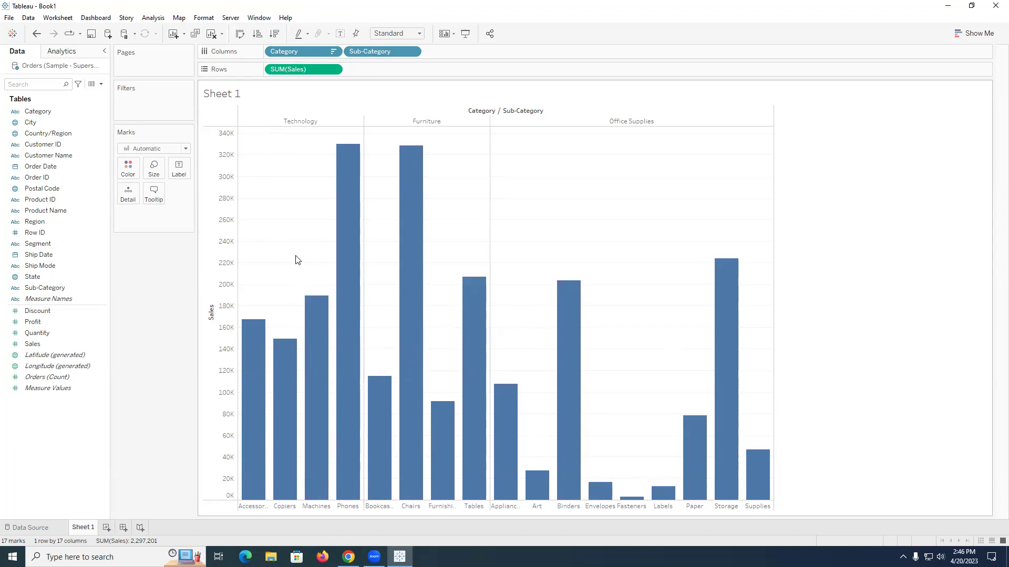
pyautogui.click(274, 34)
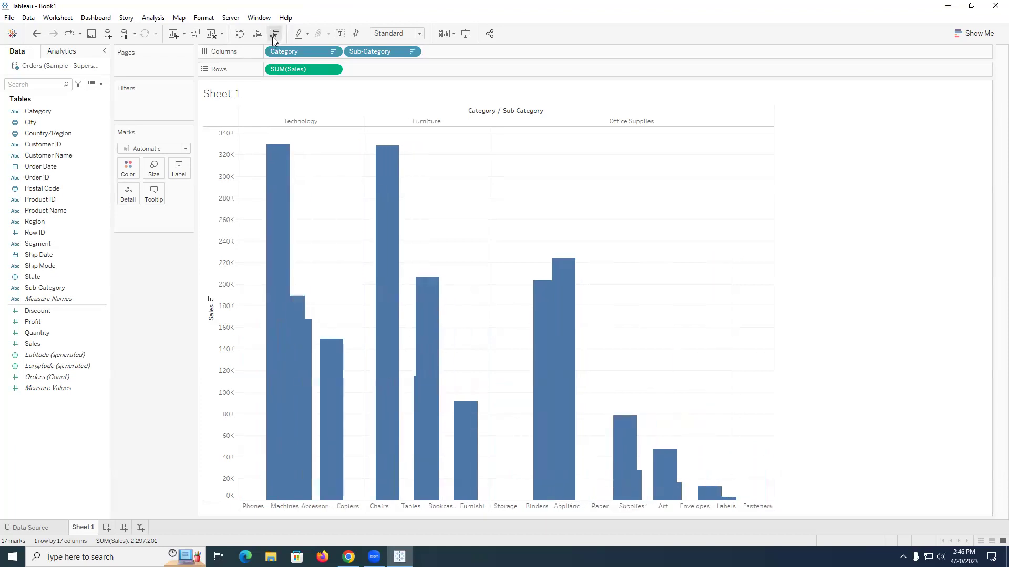
# Step: Compare the Phones and Chairs sales bars, and add Profit to the rows after Sales
pyautogui.moveTo(259, 155)
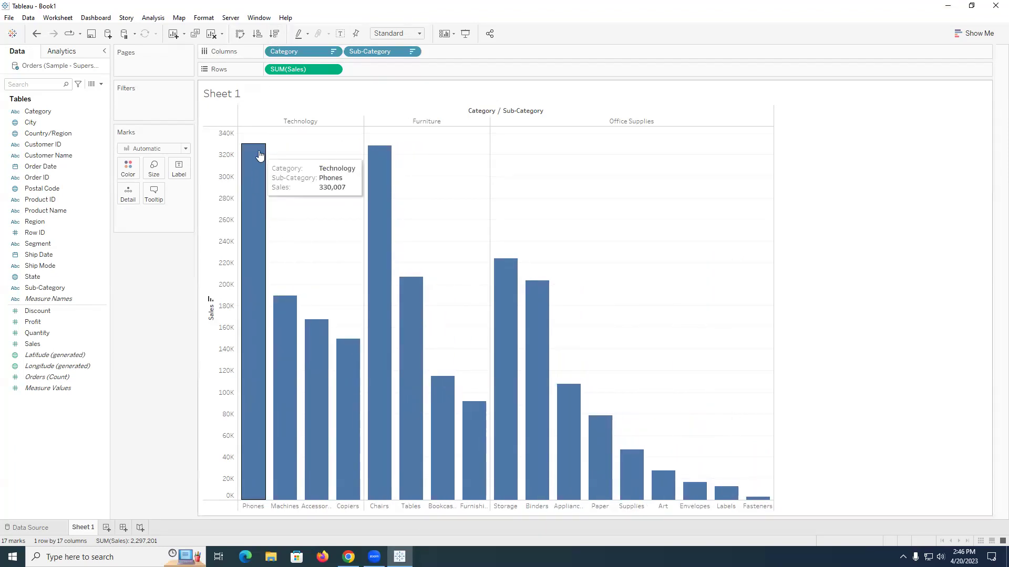
pyautogui.moveTo(373, 168)
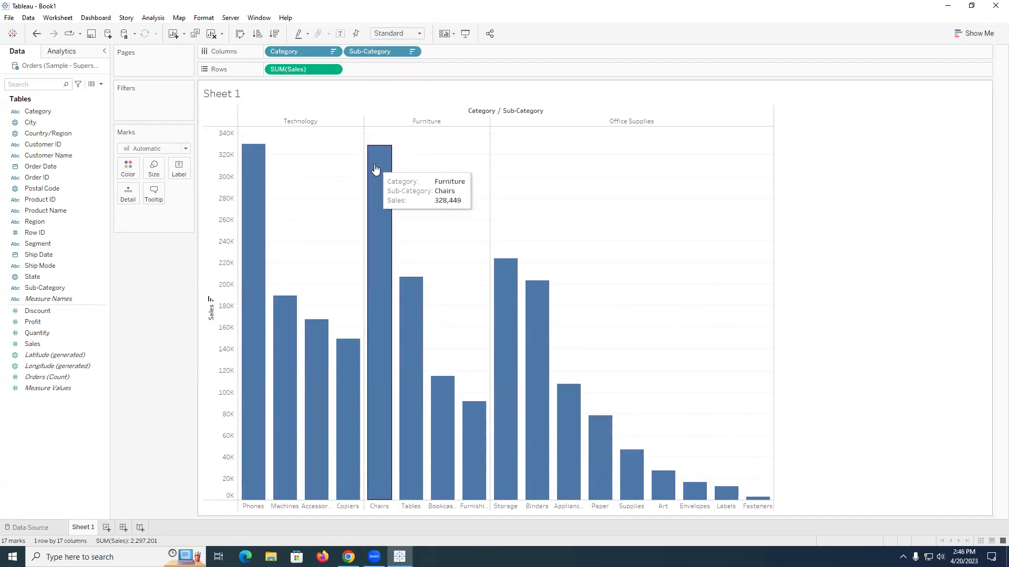
pyautogui.moveTo(253, 195)
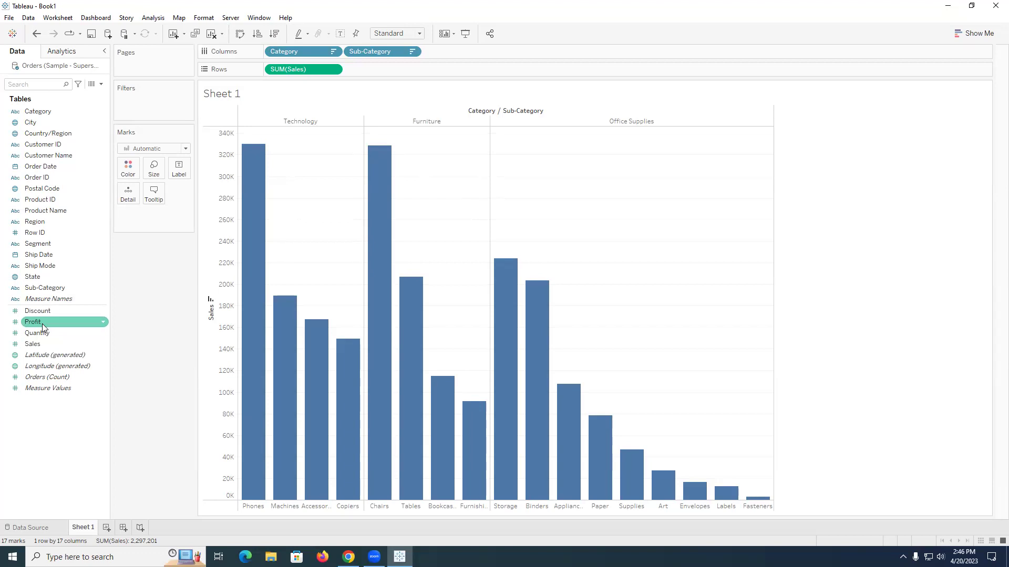
pyautogui.moveTo(42, 323); pyautogui.dragTo(382, 75)
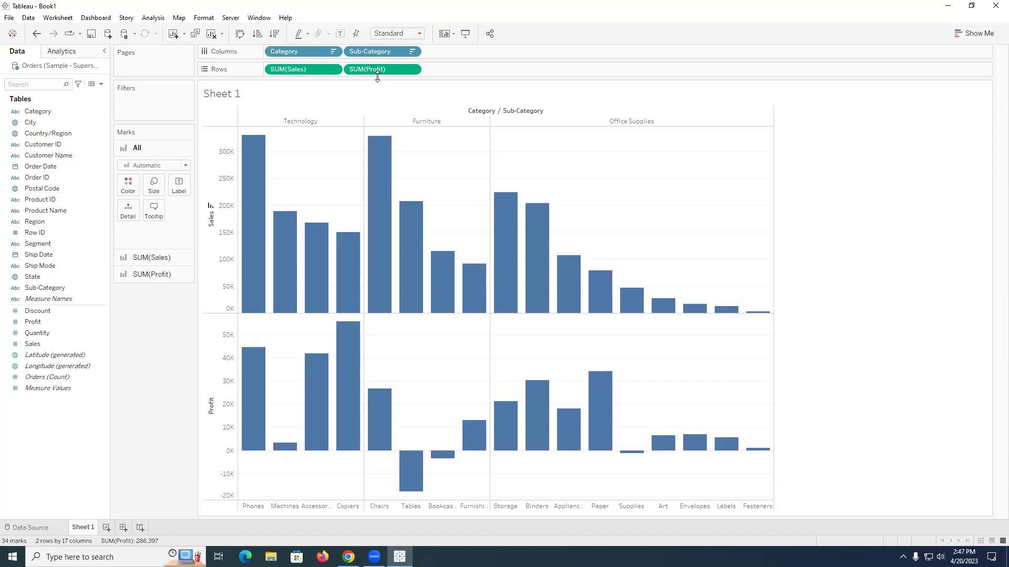
# Step: Examine the Sales and Profit values of the Tables, Phones and Copiers bars
pyautogui.moveTo(419, 228)
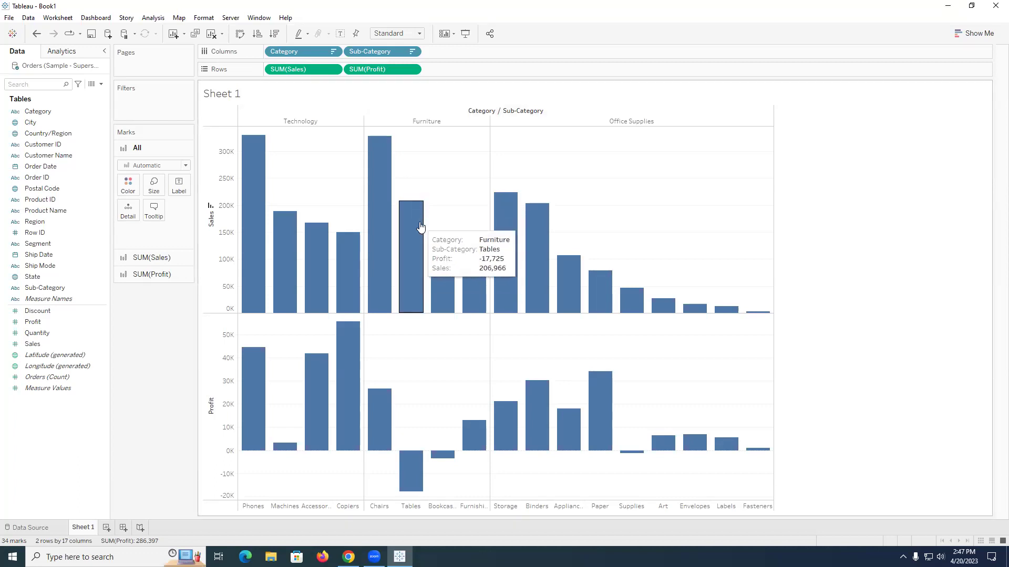
pyautogui.moveTo(412, 486)
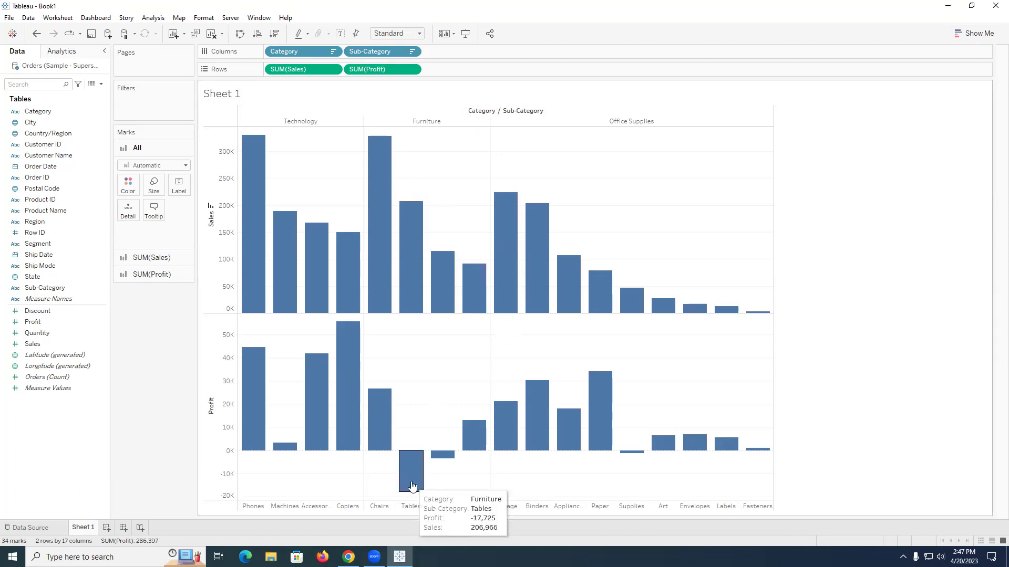
pyautogui.moveTo(250, 234)
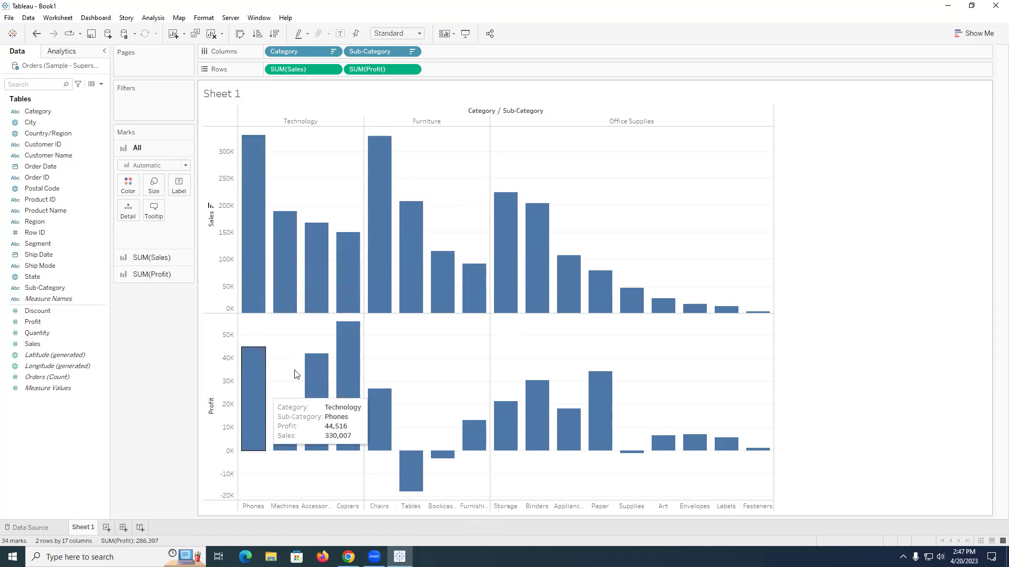
pyautogui.moveTo(345, 372)
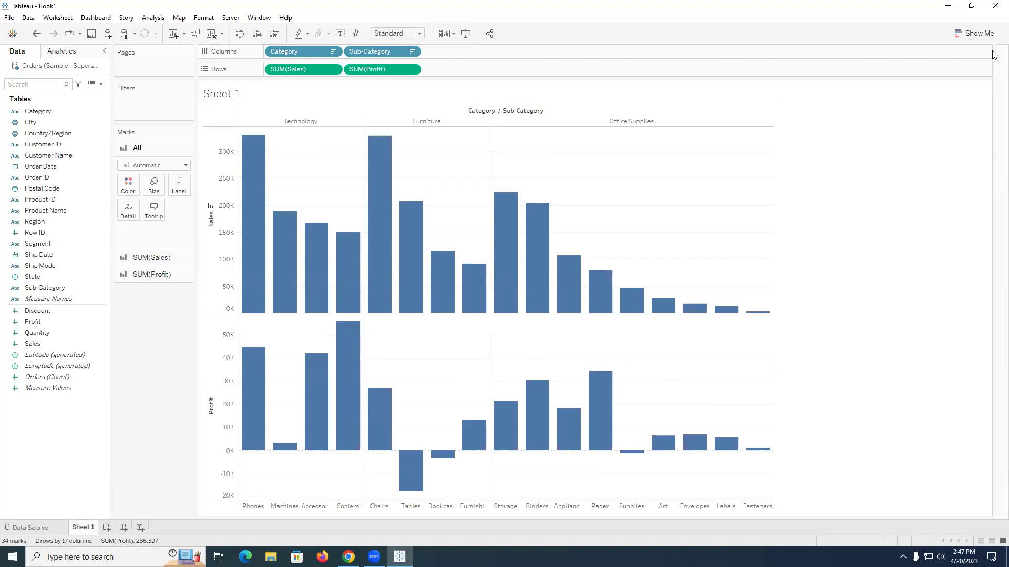
# Step: Try the Sales and Profit data as a scatter plot with Show Me, undo it, and try stacked bars
pyautogui.click(972, 33)
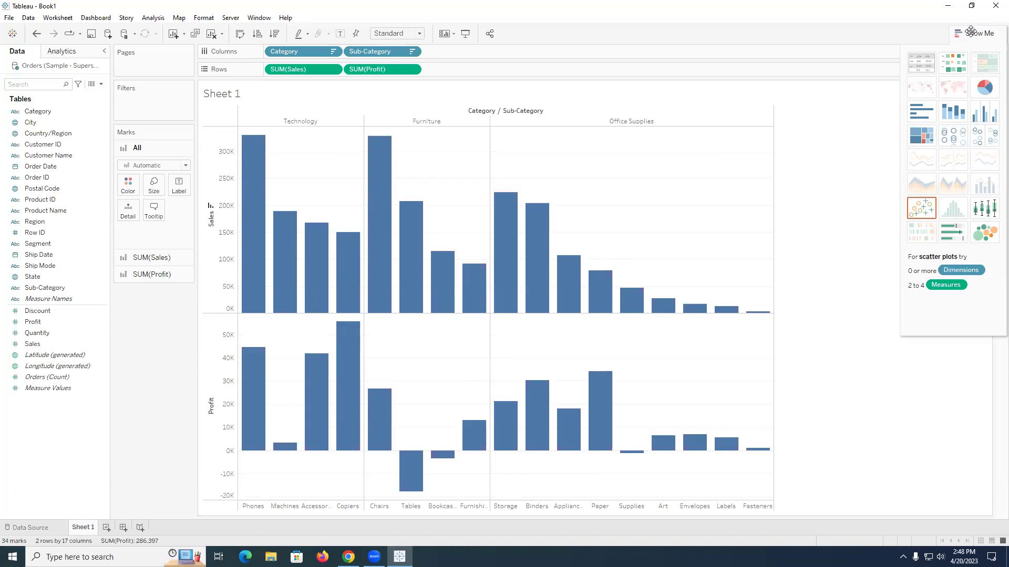
pyautogui.click(921, 210)
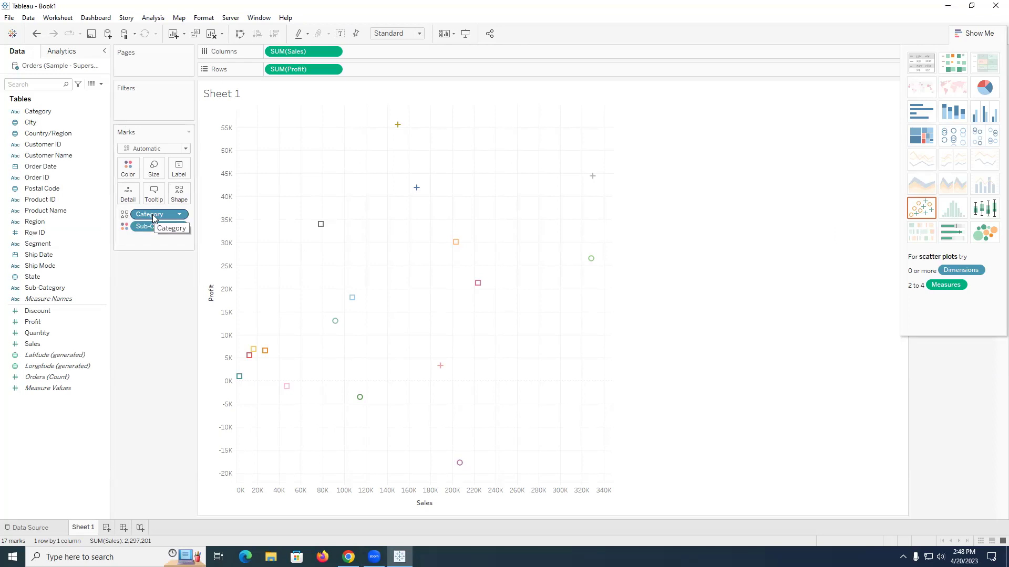
pyautogui.moveTo(319, 225)
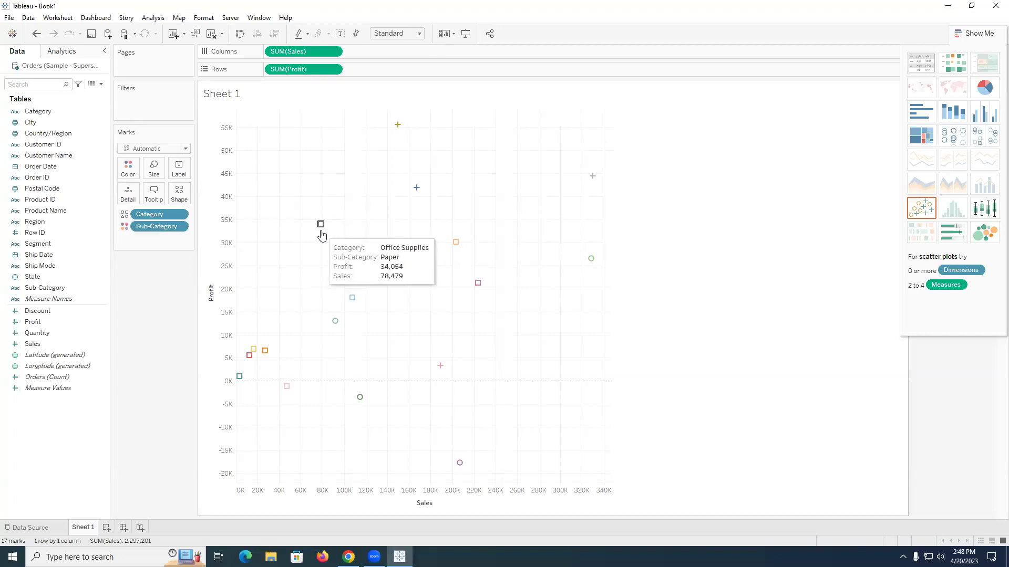
pyautogui.moveTo(360, 398)
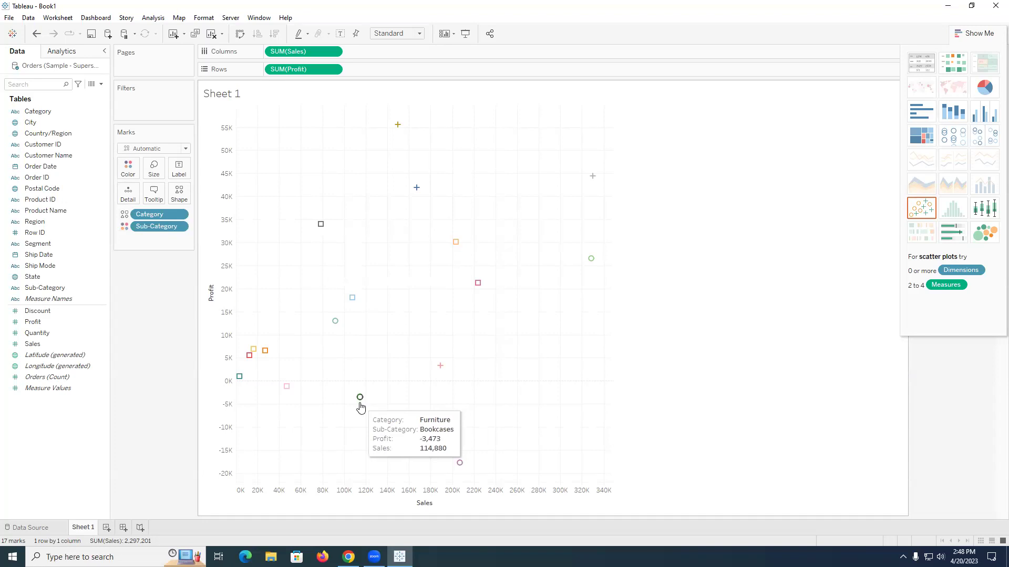
pyautogui.moveTo(421, 192)
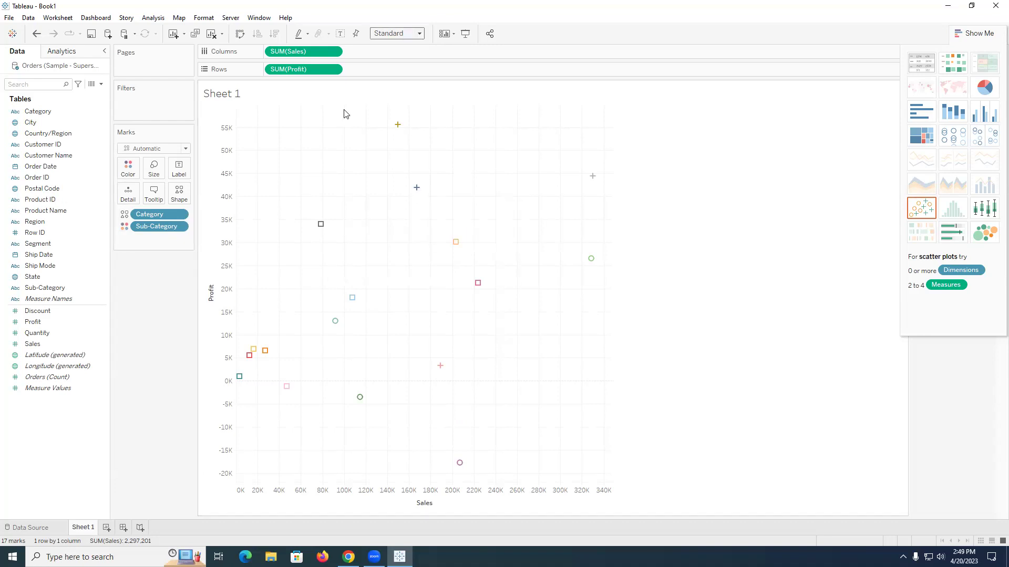
pyautogui.moveTo(252, 357)
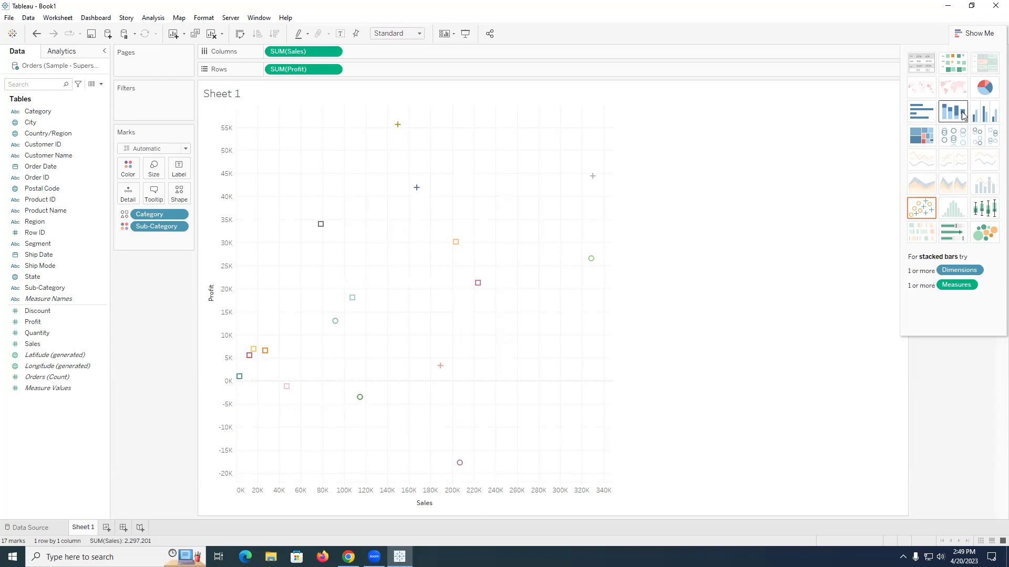
pyautogui.click(33, 36)
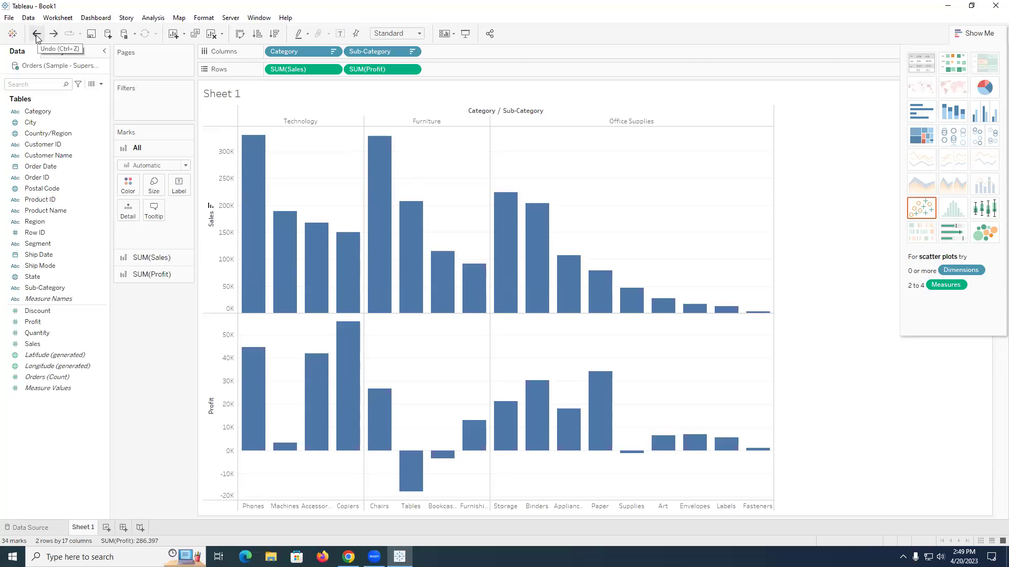
pyautogui.click(952, 120)
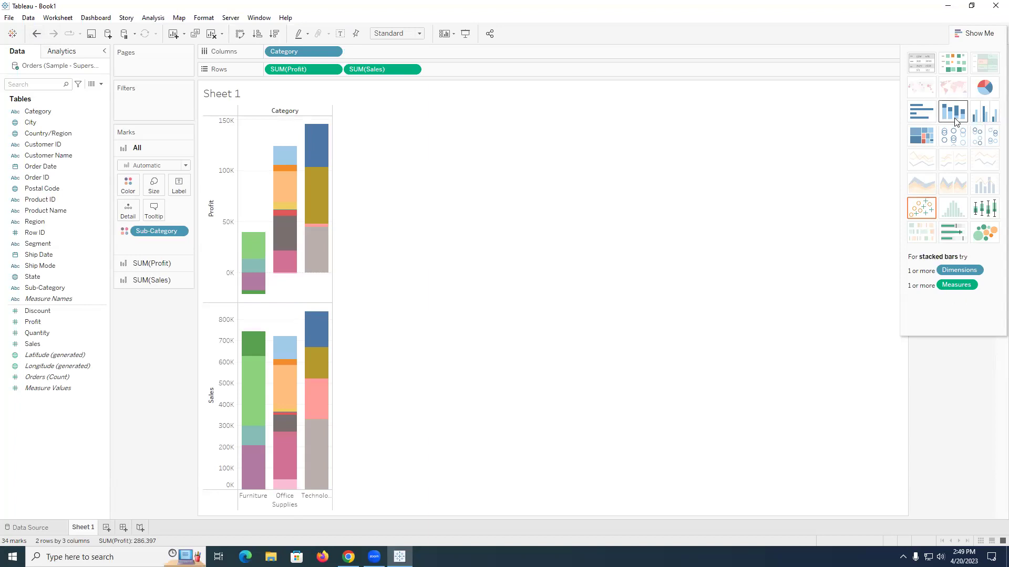
# Step: Convert the chart to side-by-side bars with Show Me and widen its columns to fit the sub-category names
pyautogui.click(995, 117)
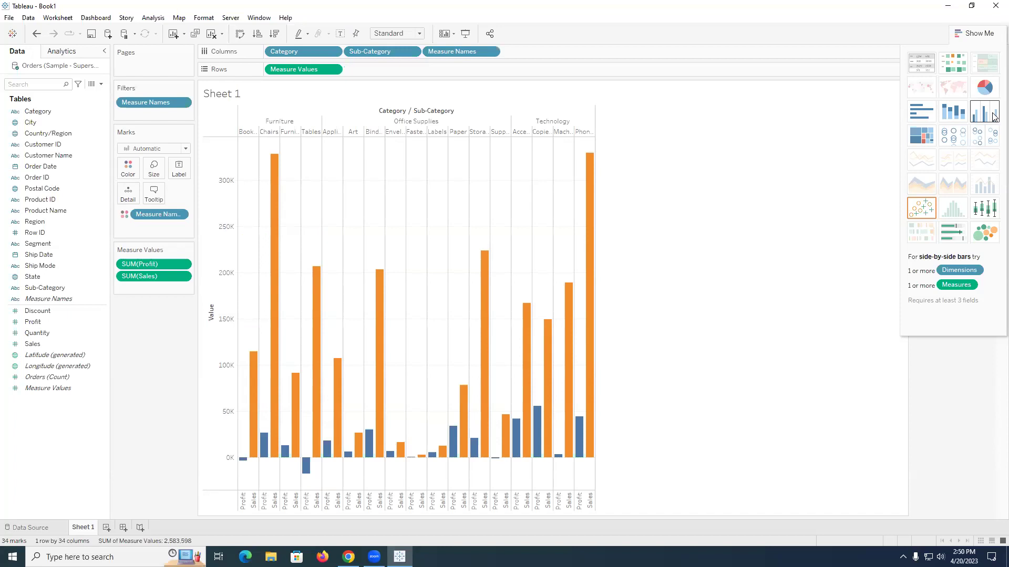
pyautogui.moveTo(595, 474); pyautogui.dragTo(646, 478)
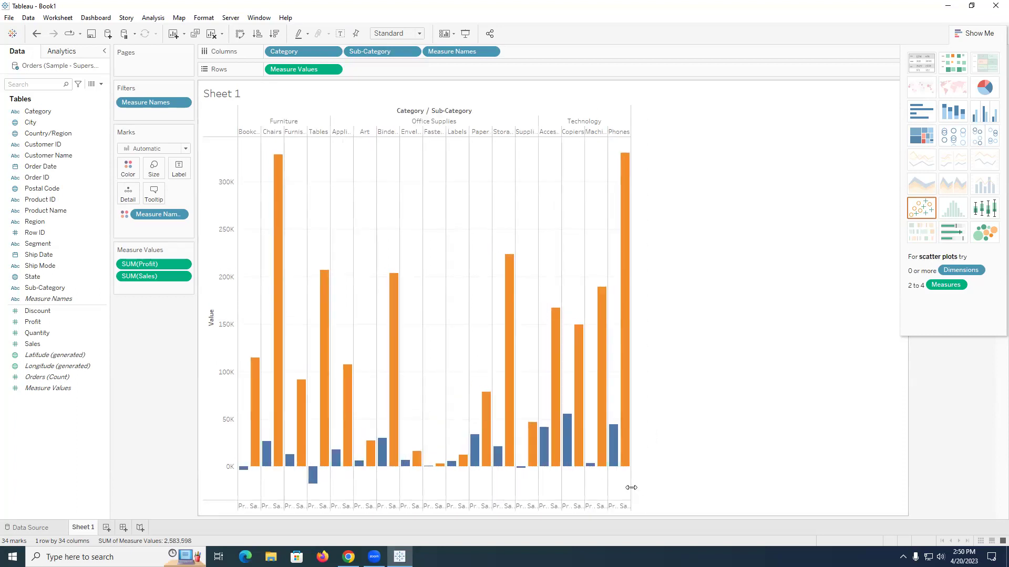
pyautogui.moveTo(631, 488); pyautogui.dragTo(813, 473)
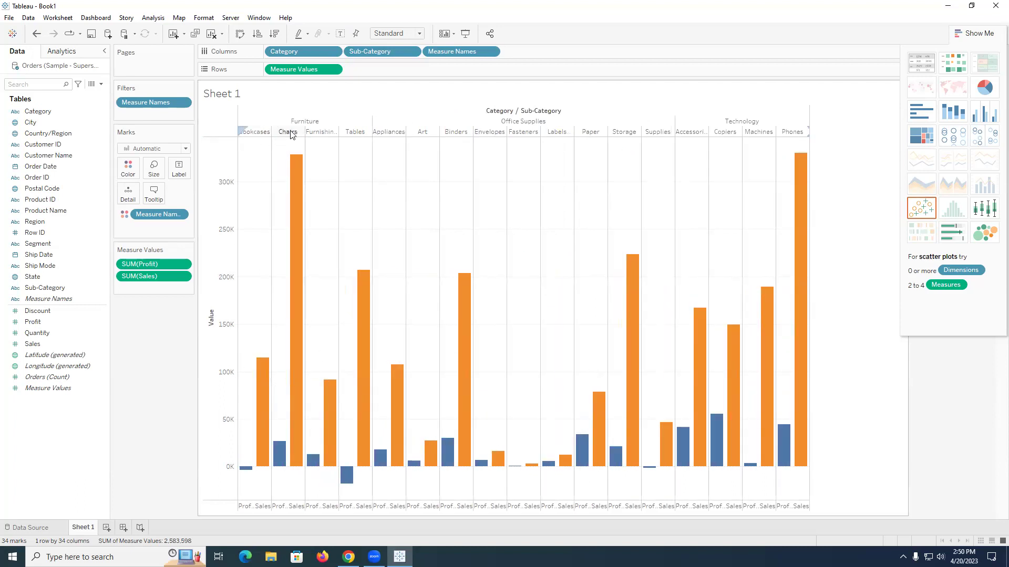
# Step: Sort the paired measure bars in descending order and inspect the Sales and Profit bars across several sub-categories
pyautogui.click(273, 34)
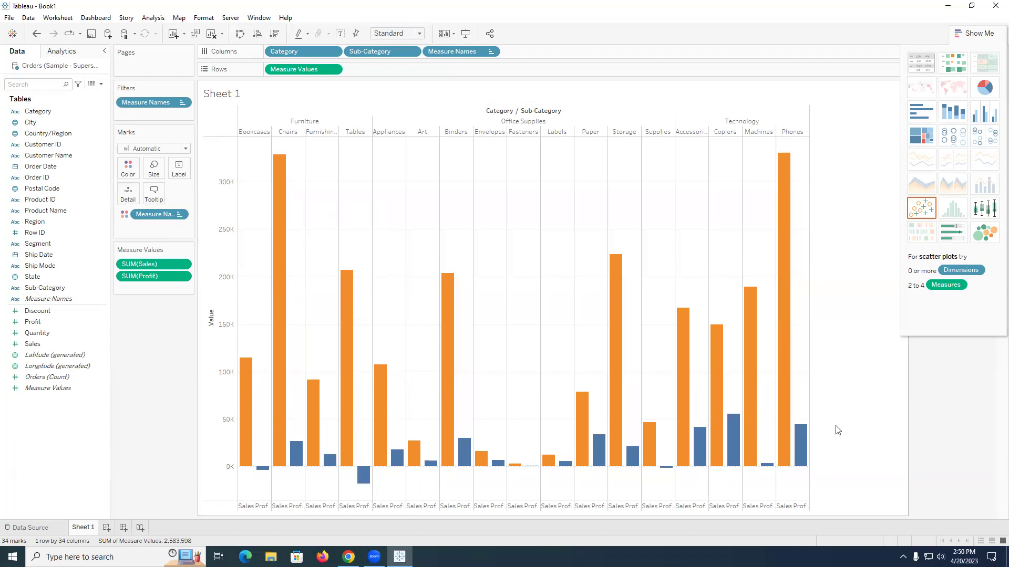
pyautogui.moveTo(785, 361)
pyautogui.moveTo(802, 463)
pyautogui.moveTo(713, 450)
pyautogui.moveTo(647, 455)
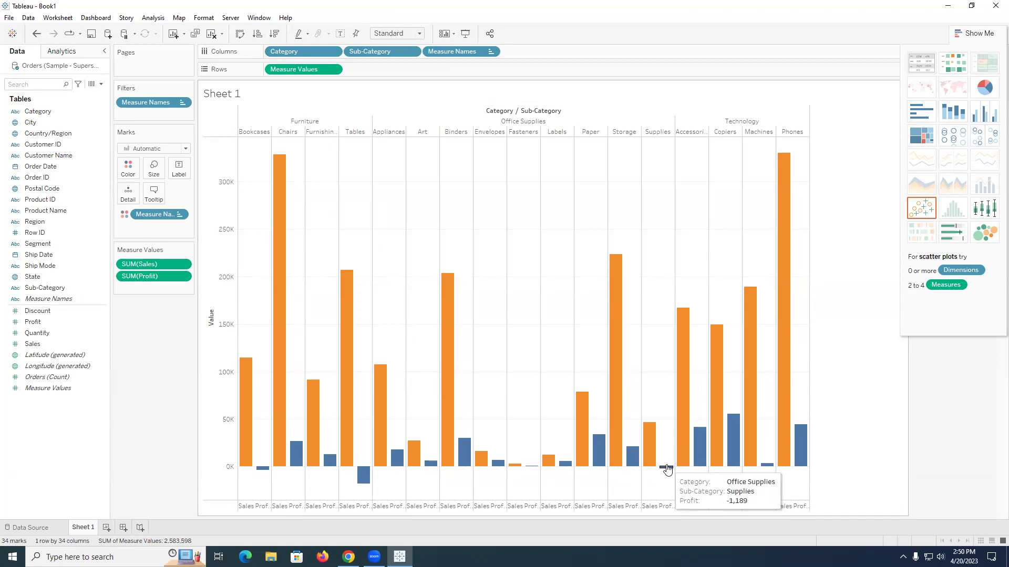
pyautogui.moveTo(349, 424)
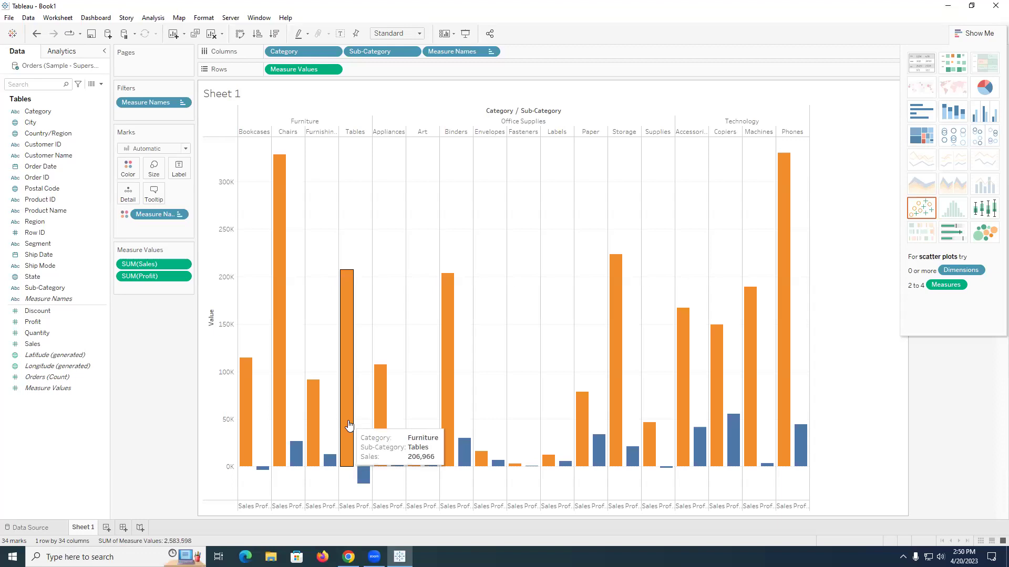
pyautogui.moveTo(368, 476)
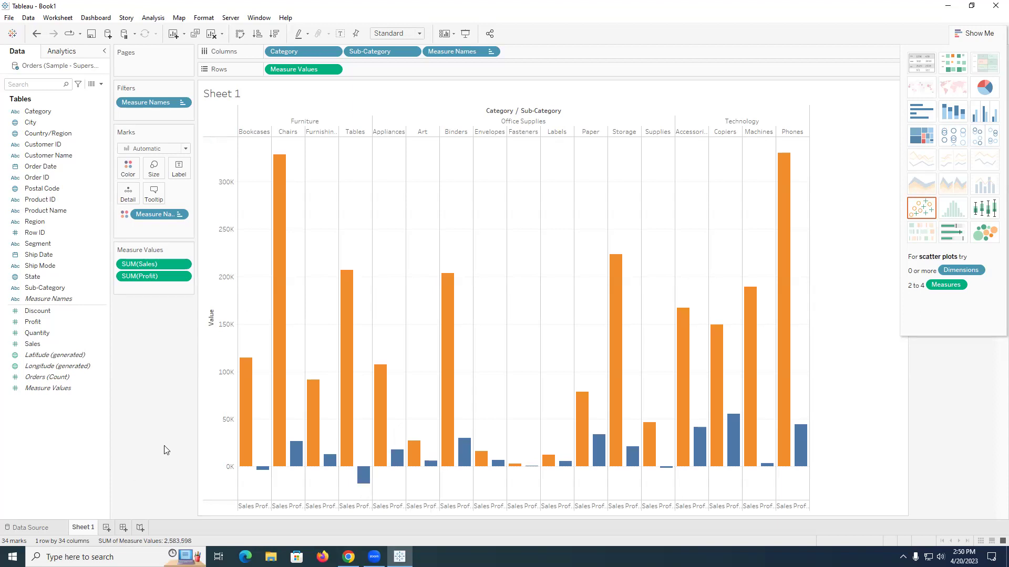
# Step: Rename the Sheet 1 worksheet as "Sales and Profit Categories"
pyautogui.rightClick(84, 531)
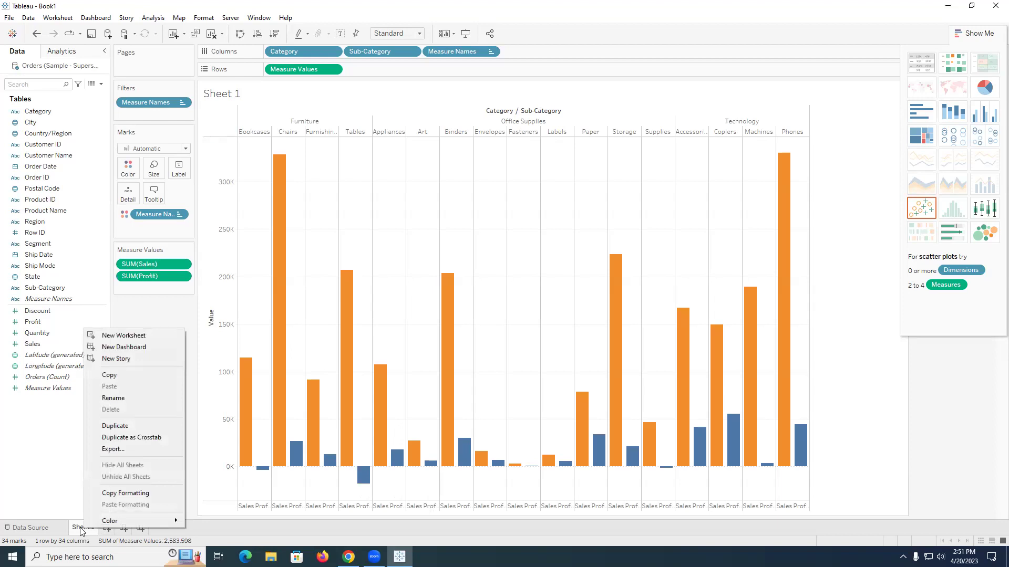
pyautogui.click(80, 528)
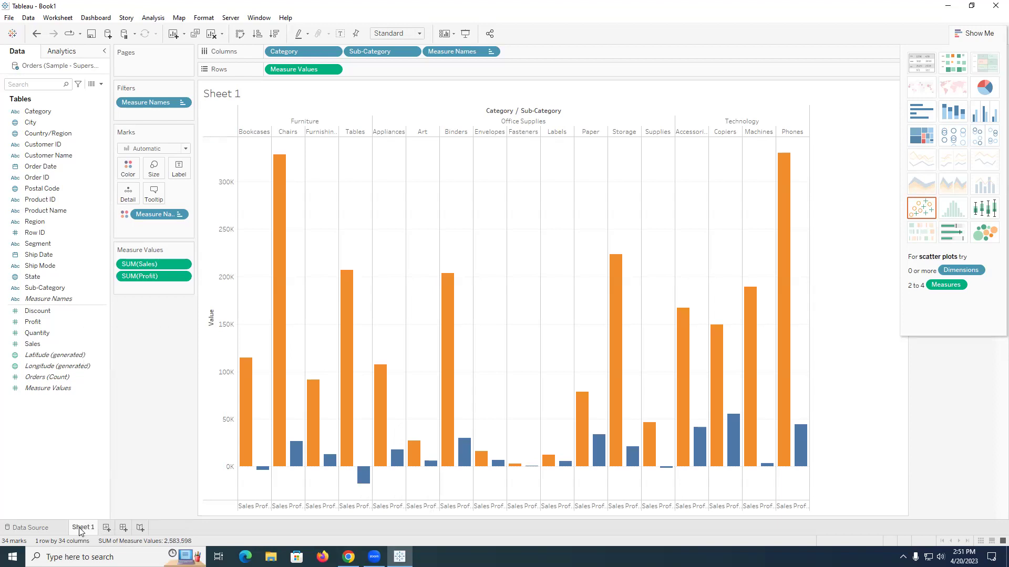
pyautogui.rightClick(80, 531)
pyautogui.click(134, 398)
pyautogui.press('BackSpace')
pyautogui.write('Sales and Profit')
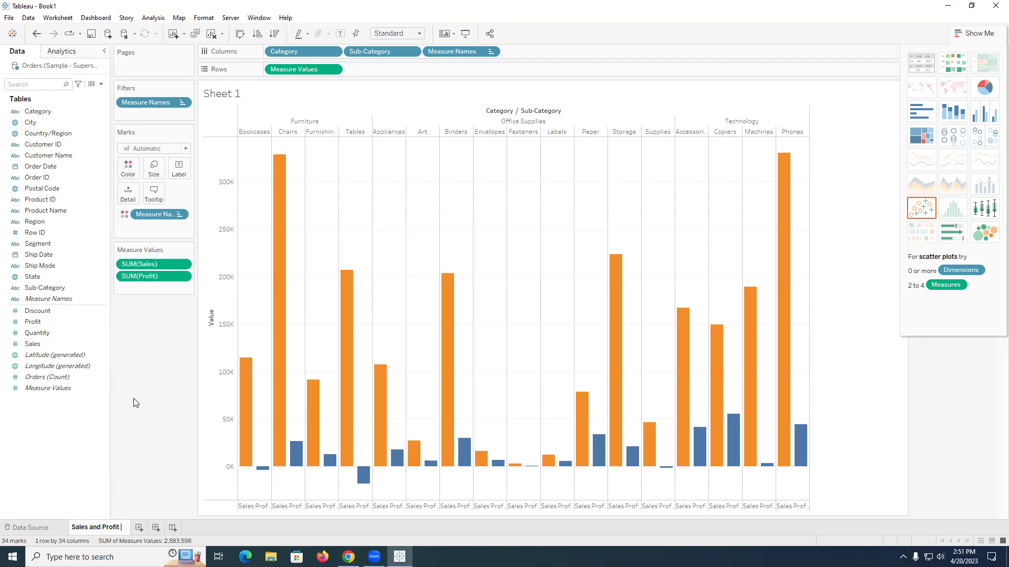
pyautogui.write(' Categorioes')
pyautogui.press('BackSpace')
pyautogui.press('BackSpace')
pyautogui.press('BackSpace')
pyautogui.write('es')
pyautogui.press('Return')
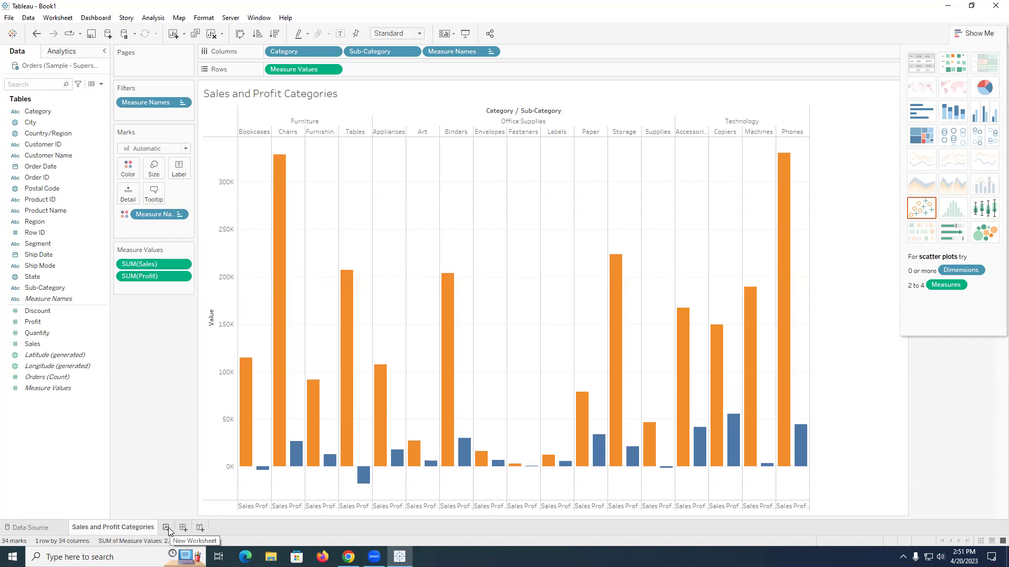
# Step: Hide the Show Me choices and replace the chart's title text with "Sales vs. Profits for All Categories and Sub-Categories"
pyautogui.click(976, 33)
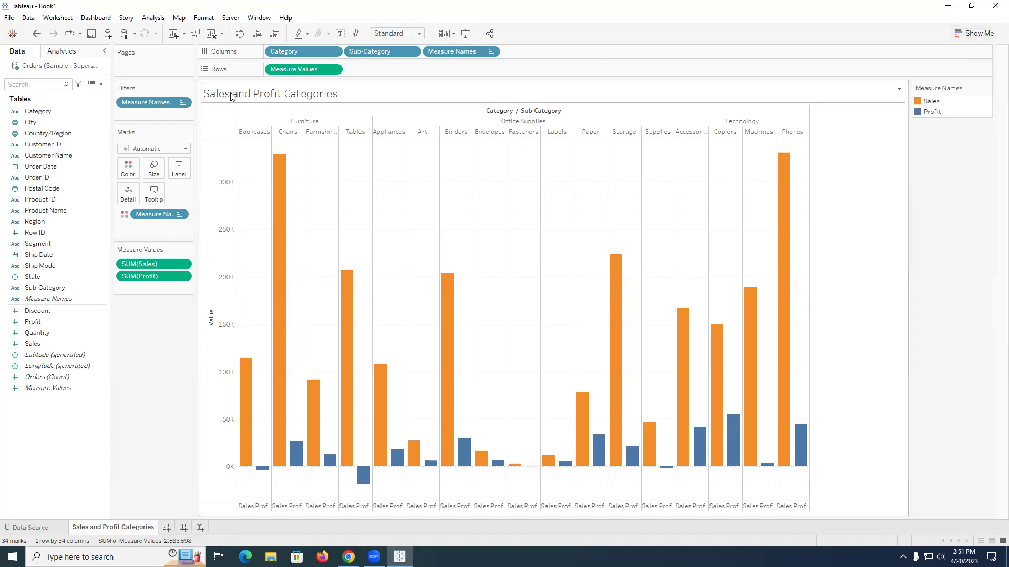
pyautogui.doubleClick(273, 96)
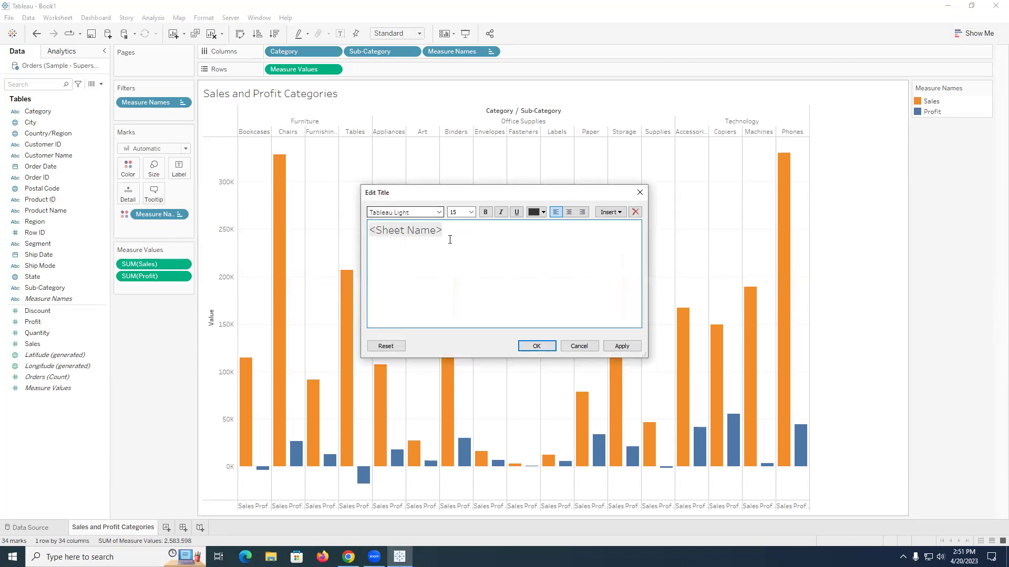
pyautogui.moveTo(449, 240); pyautogui.dragTo(368, 233)
pyautogui.press('BackSpace')
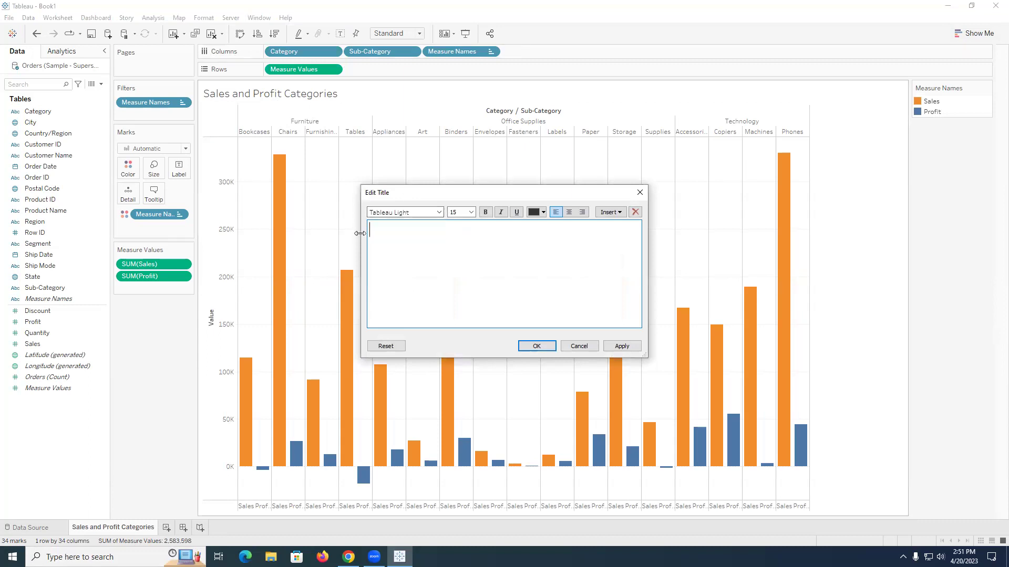
pyautogui.write('Sales vs. Profits for All Categorie')
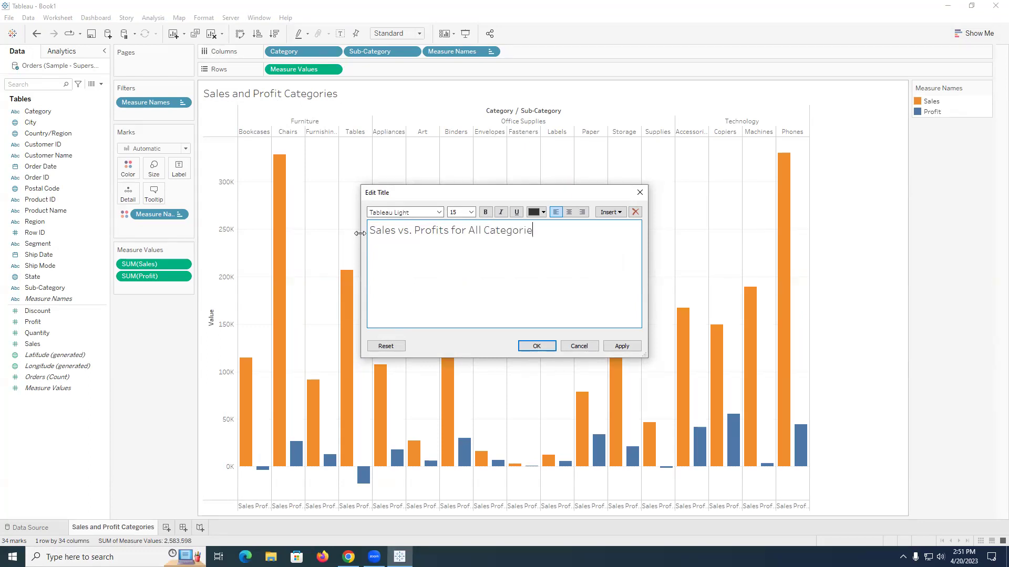
pyautogui.write('s and Sub-Categories')
# Step: Center the chart title, make it bold and apply the title changes
pyautogui.click(569, 212)
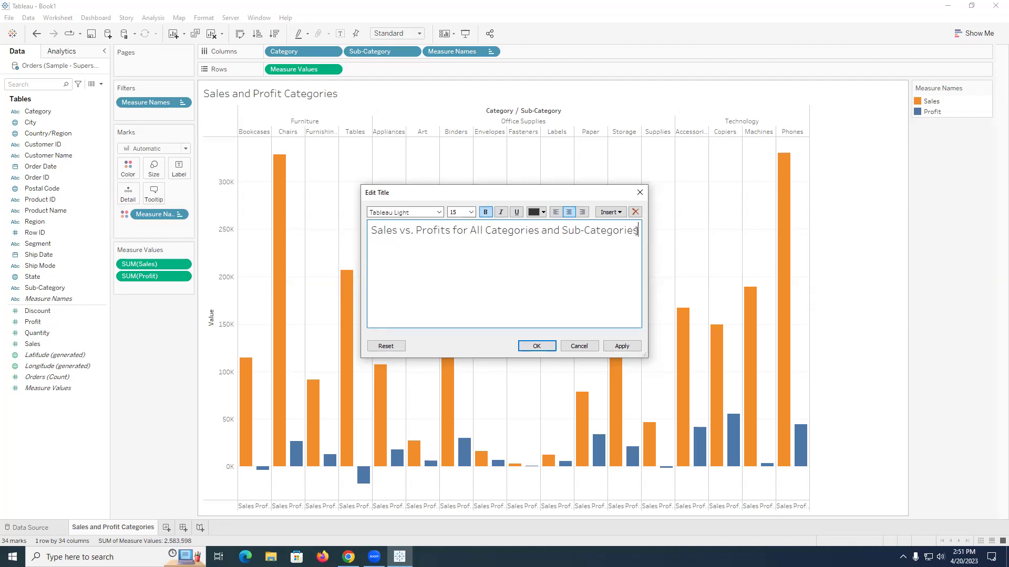
pyautogui.hotkey('ctrl', 'a')
pyautogui.click(484, 211)
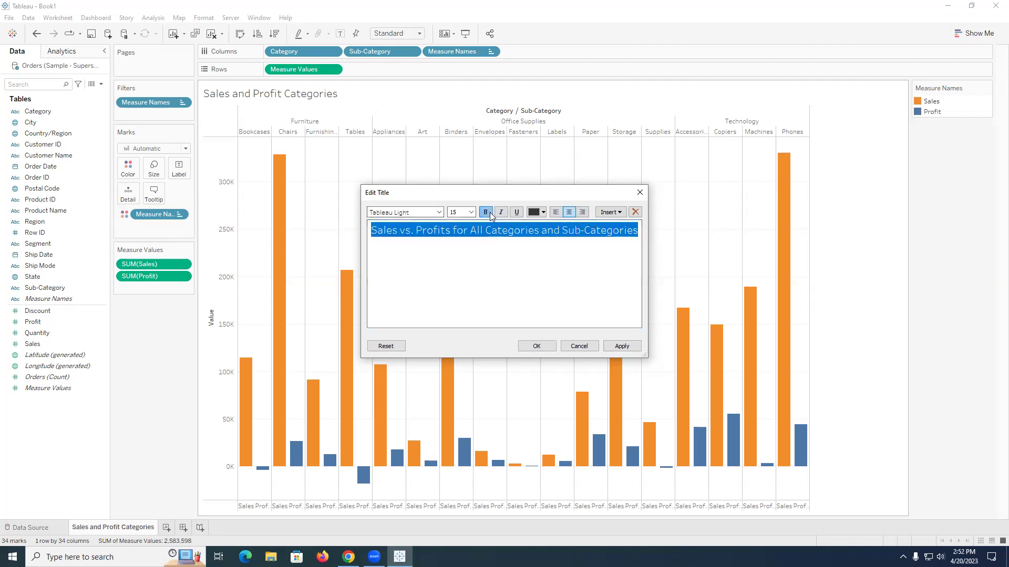
pyautogui.click(536, 346)
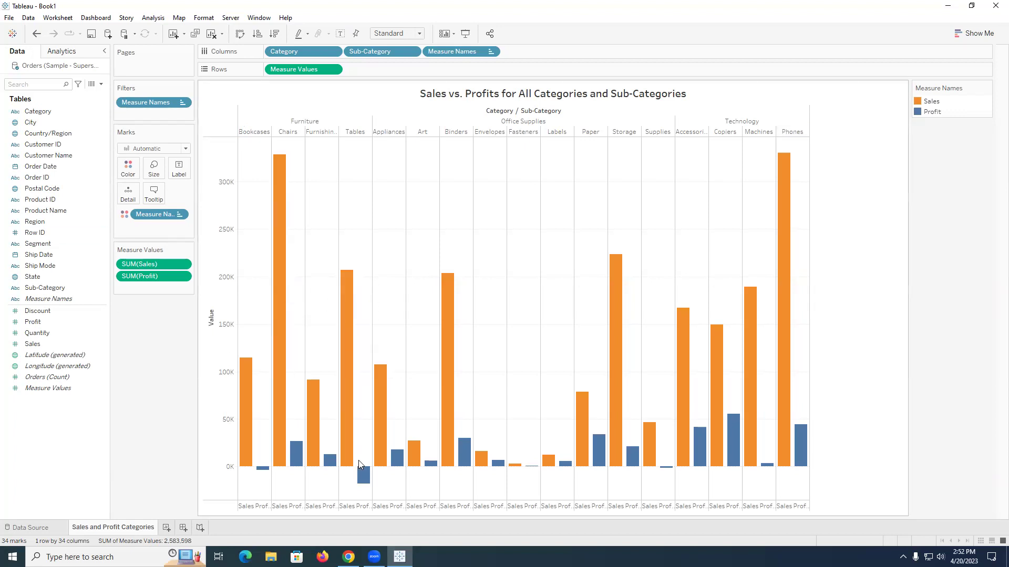
# Step: Examine the Profit values of the Tables and Bookcases bars and the Sales value of Tables
pyautogui.moveTo(367, 485)
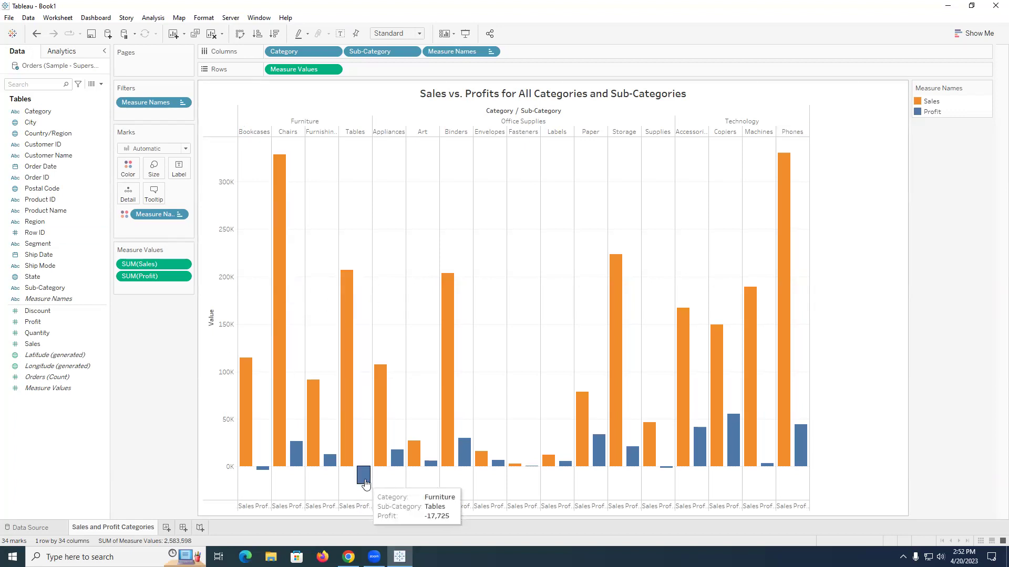
pyautogui.moveTo(257, 468)
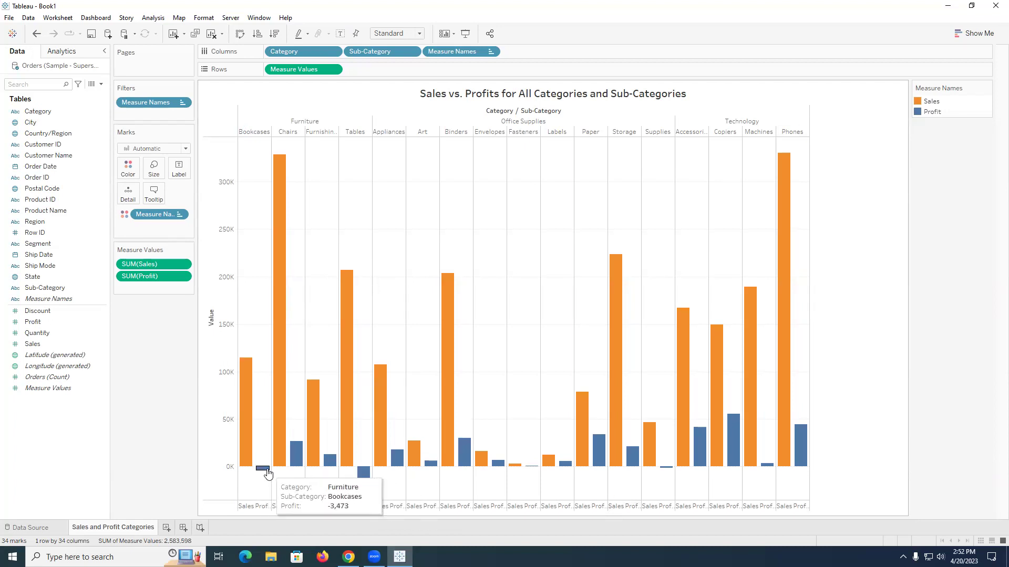
pyautogui.moveTo(275, 427)
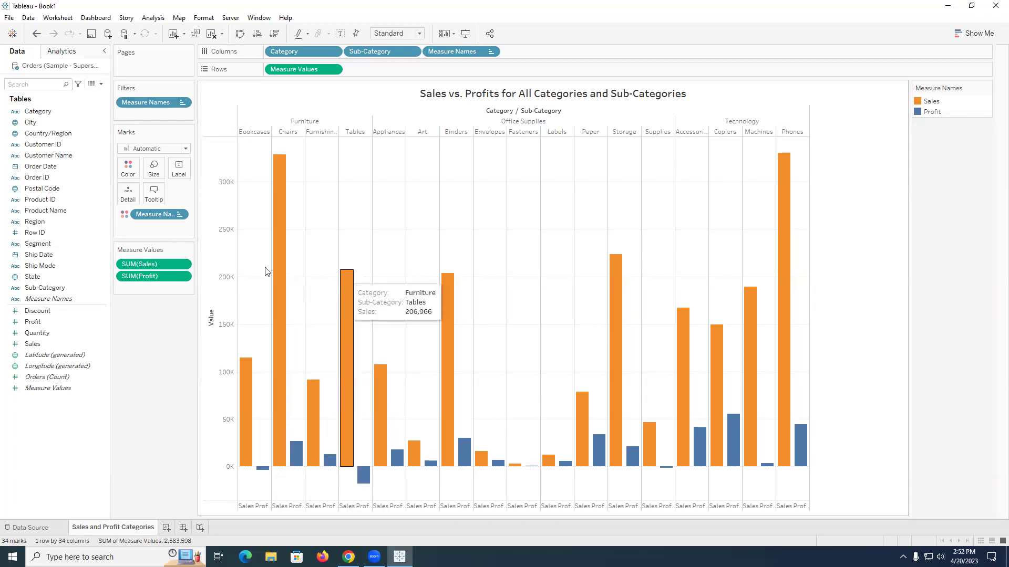
# Step: Add a new worksheet and look over the data fields, including Order Date and Country/Region
pyautogui.click(166, 529)
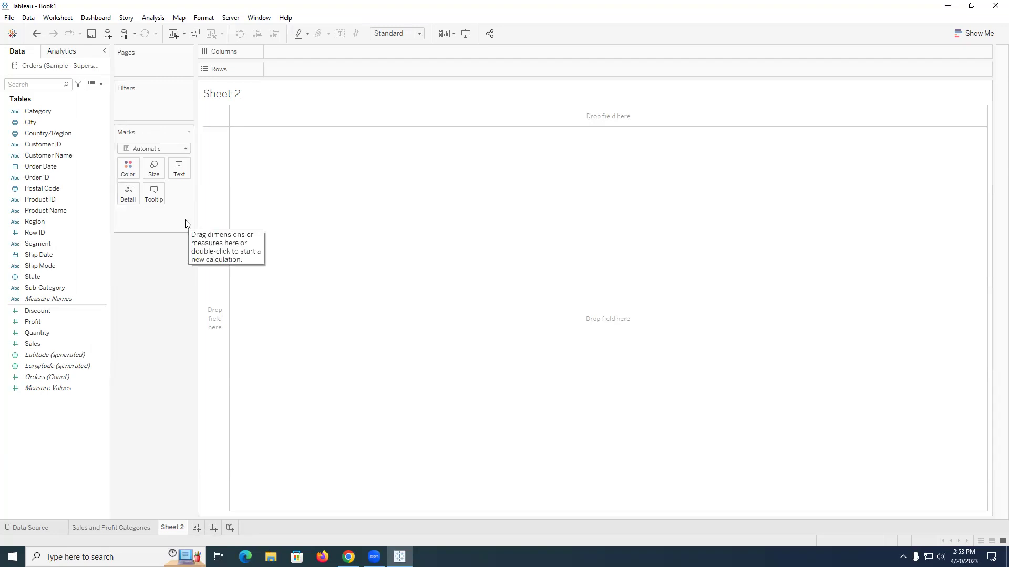
pyautogui.click(79, 211)
pyautogui.click(75, 199)
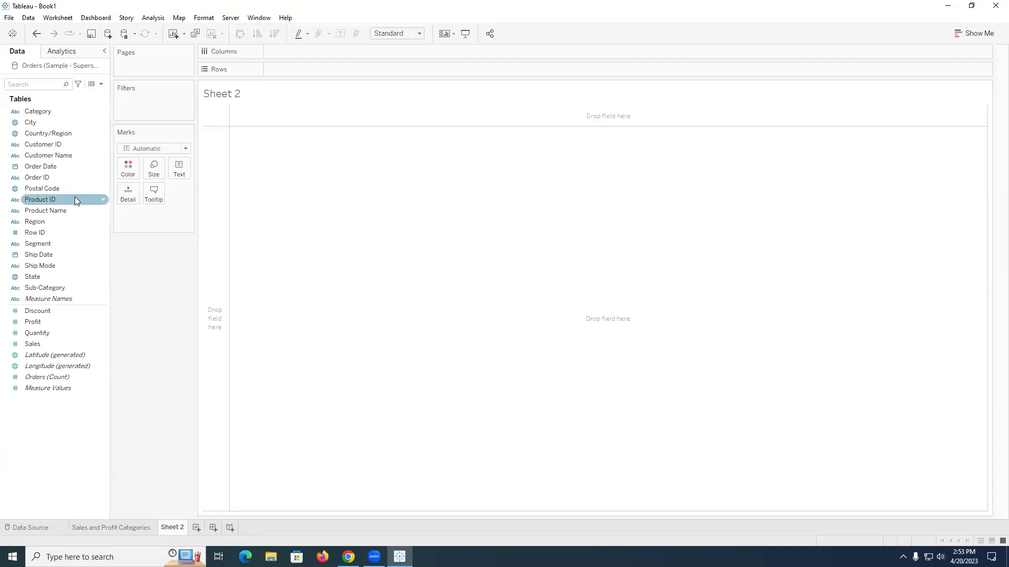
pyautogui.click(62, 166)
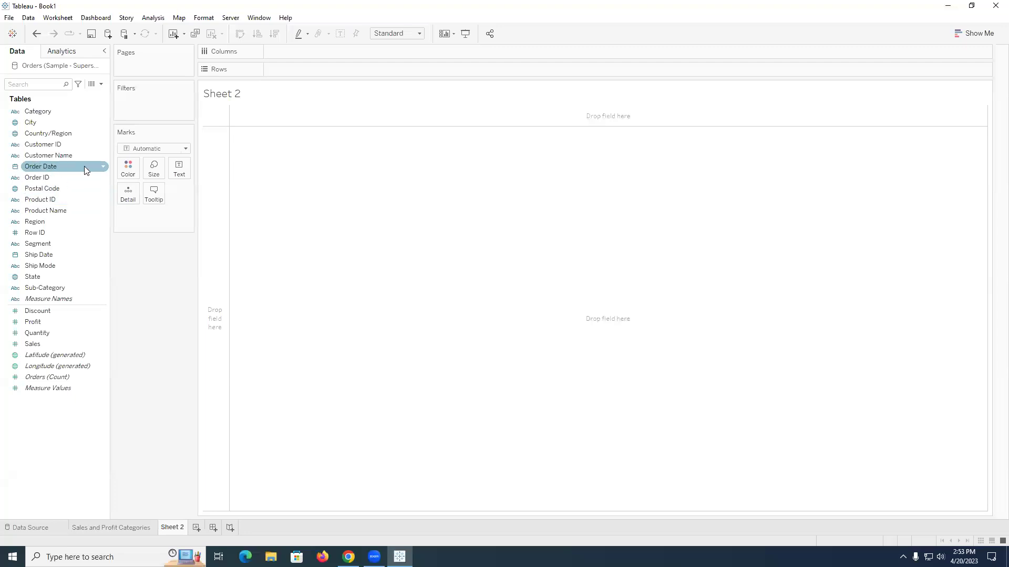
pyautogui.click(70, 135)
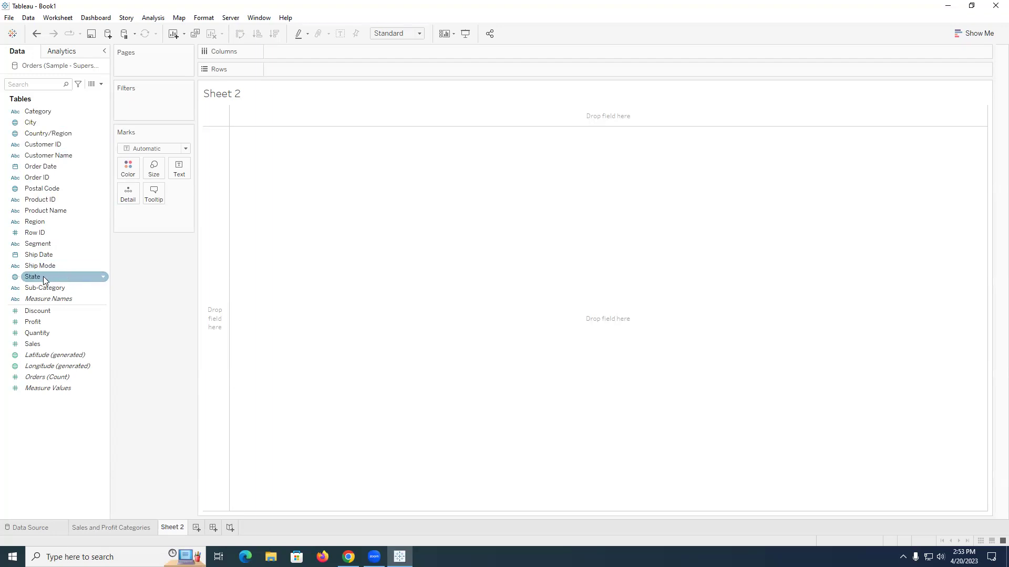
# Step: Create a hierarchy named Location from Country/Region and State, and add City and Postal Code to it
pyautogui.moveTo(74, 278); pyautogui.dragTo(78, 134)
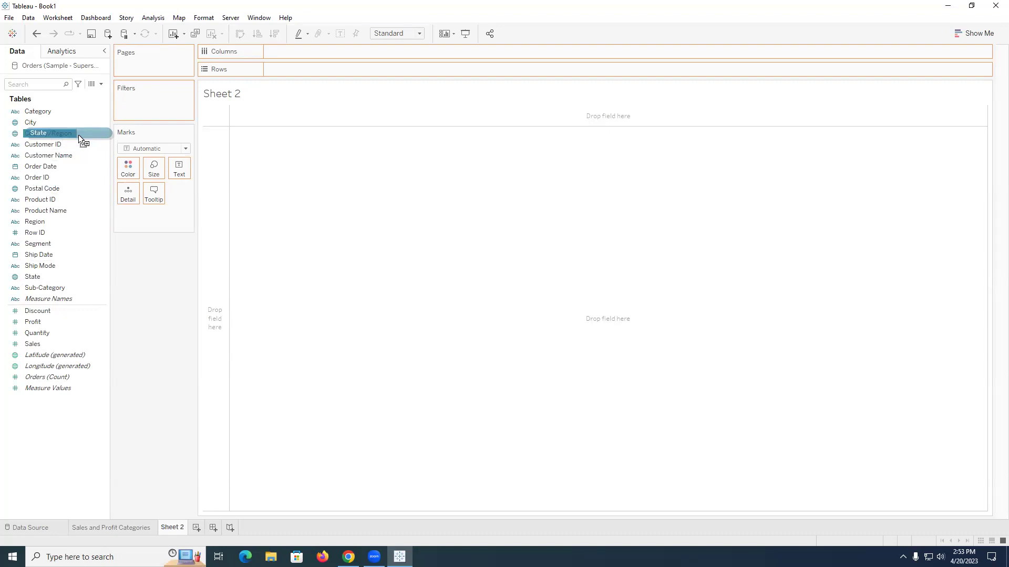
pyautogui.moveTo(78, 134); pyautogui.dragTo(77, 136)
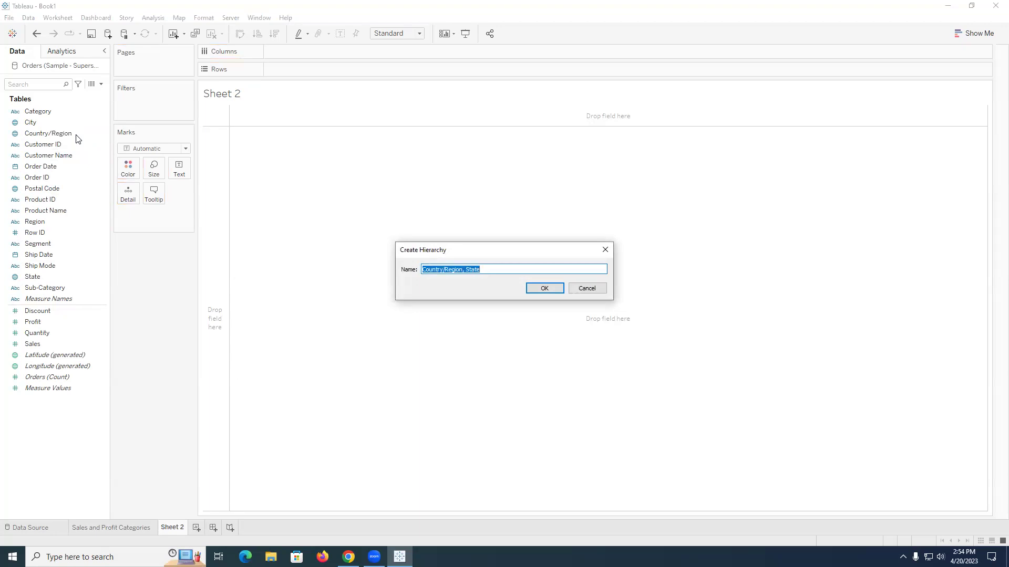
pyautogui.press('BackSpace')
pyautogui.write('Locatio')
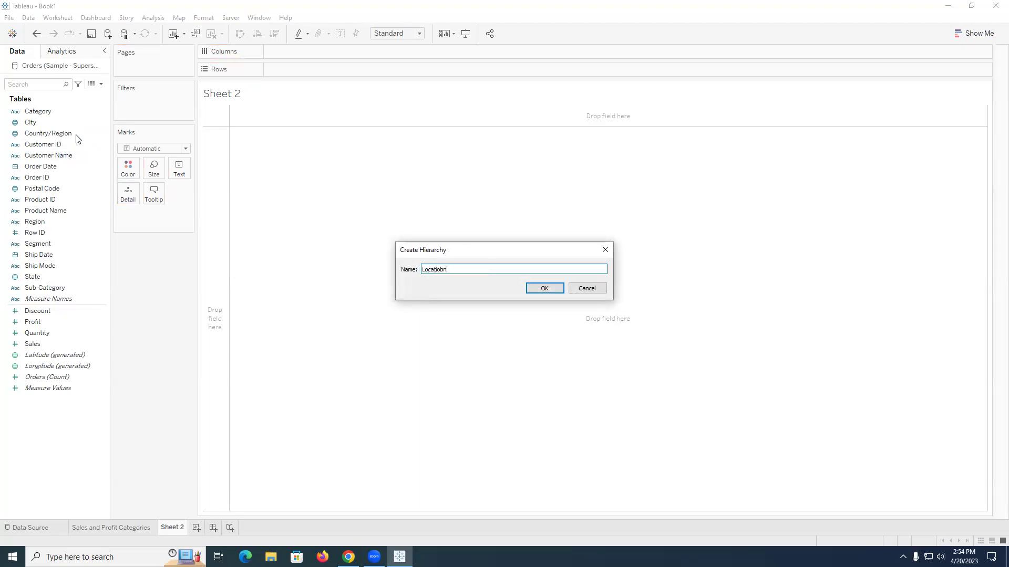
pyautogui.write('n')
pyautogui.click(544, 289)
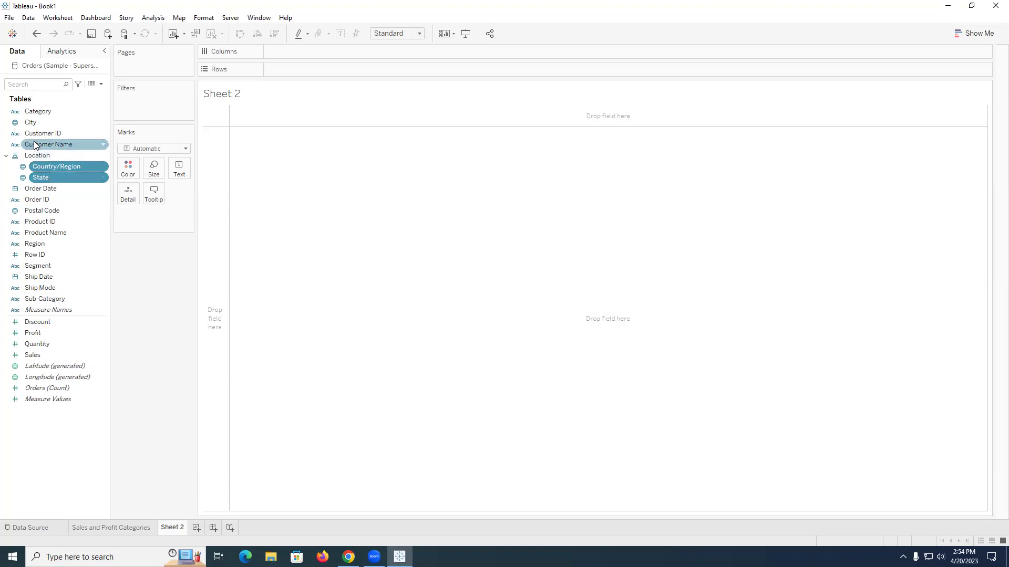
pyautogui.moveTo(35, 122); pyautogui.dragTo(54, 188)
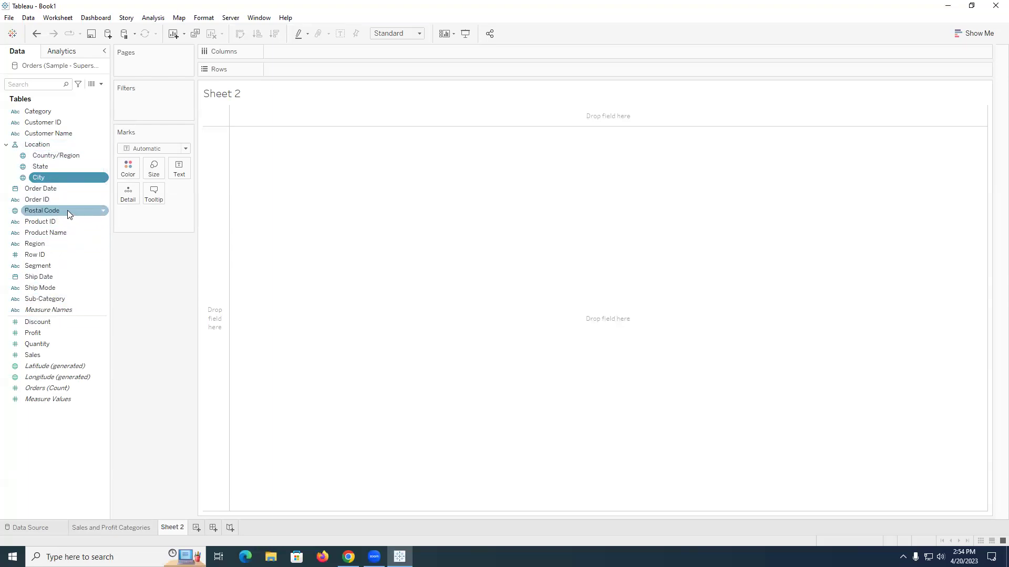
pyautogui.moveTo(67, 210); pyautogui.dragTo(67, 178)
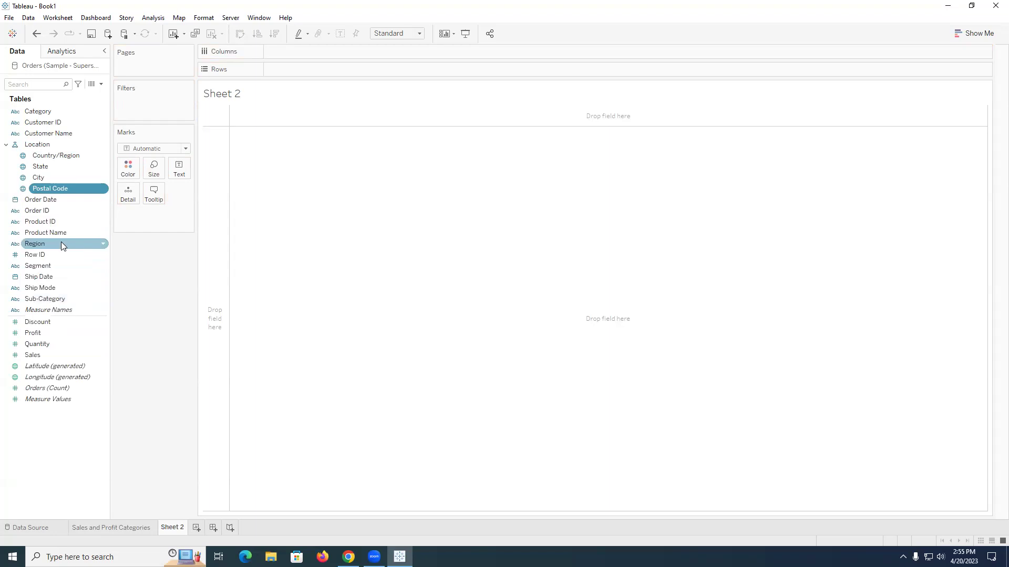
pyautogui.click(104, 244)
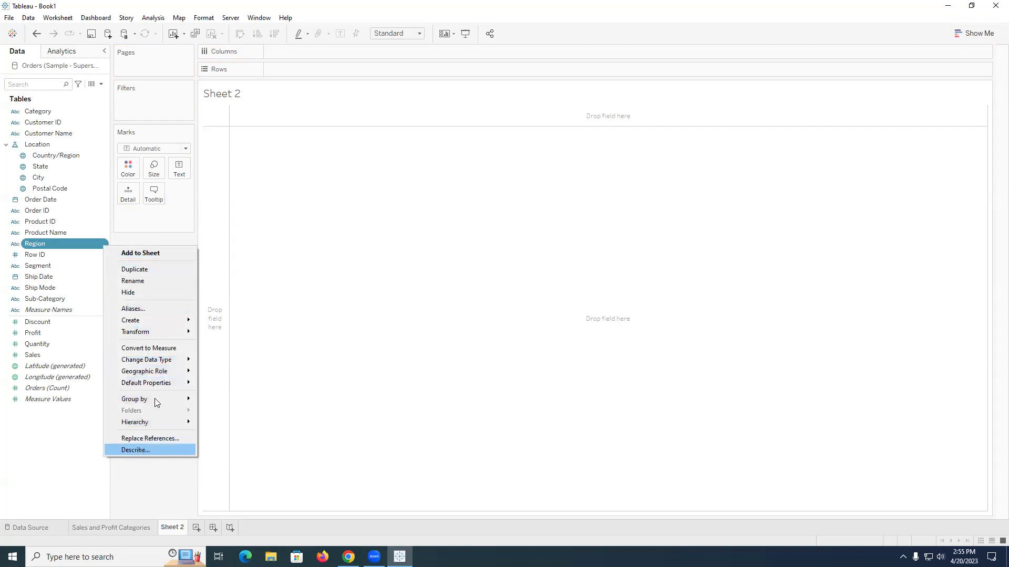
pyautogui.doubleClick(58, 245)
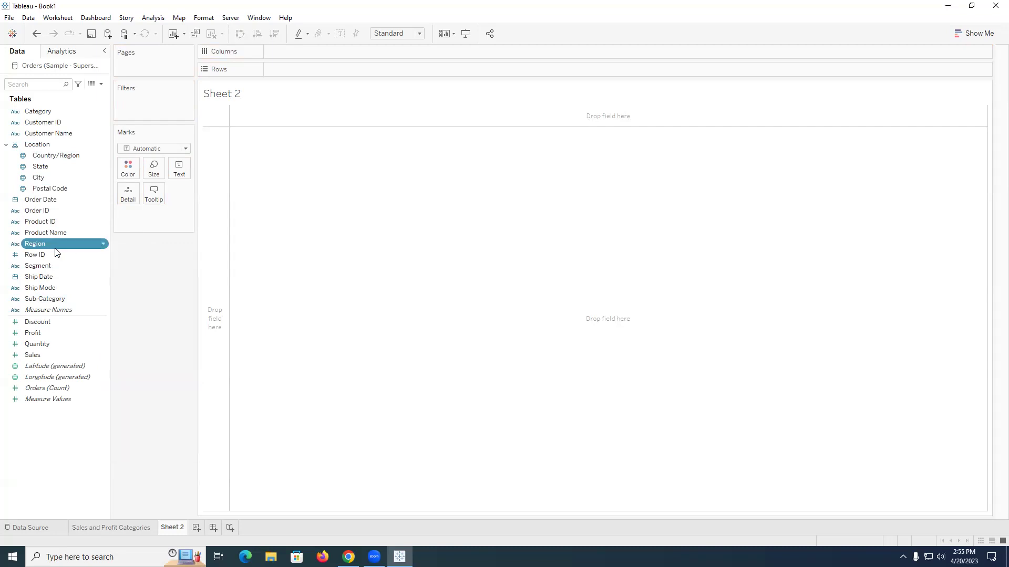
pyautogui.moveTo(307, 76); pyautogui.dragTo(151, 297)
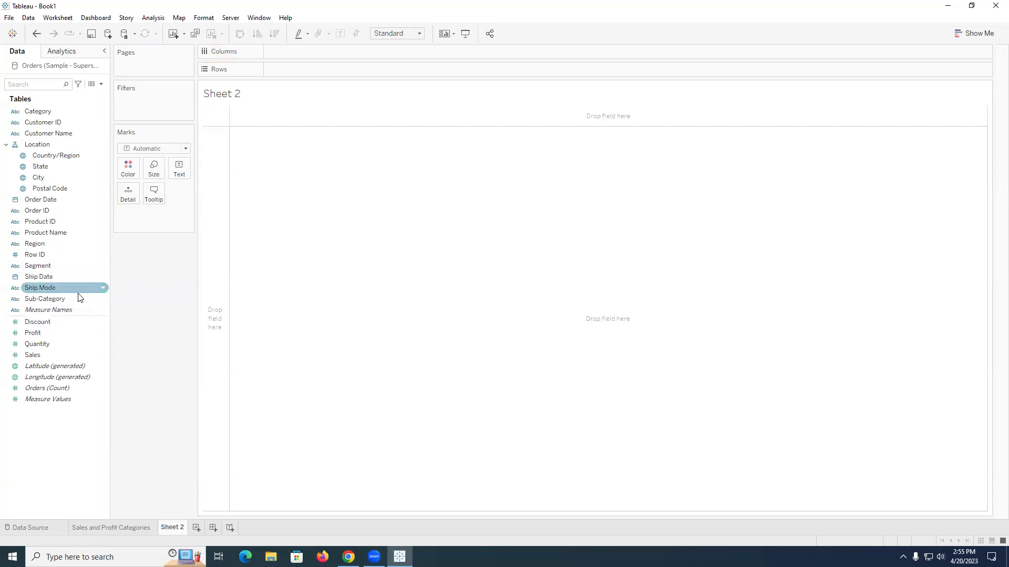
# Step: Plot Country/Region from the Location hierarchy as a map and add Quantity as the mark's size
pyautogui.click(74, 188)
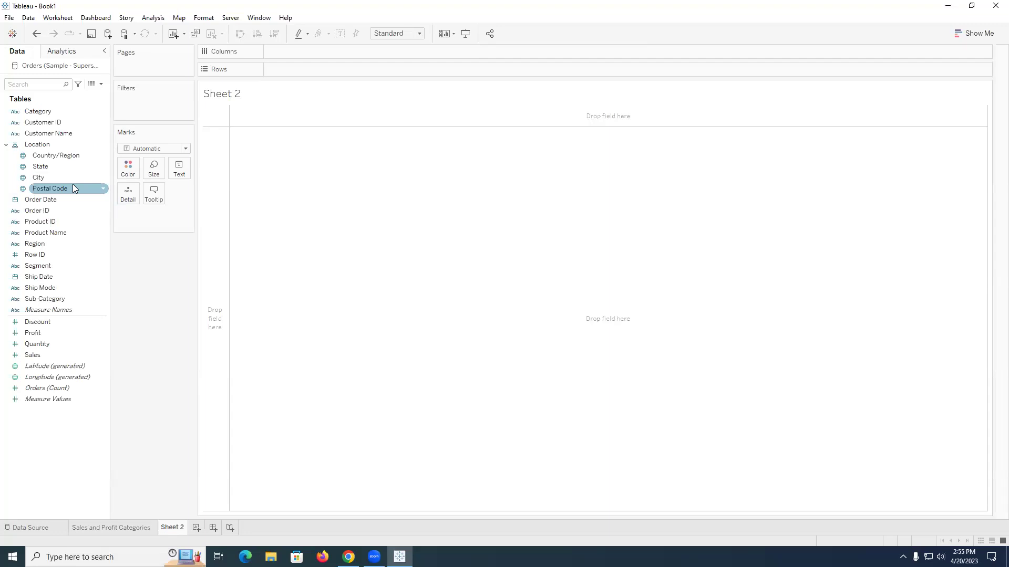
pyautogui.click(56, 157)
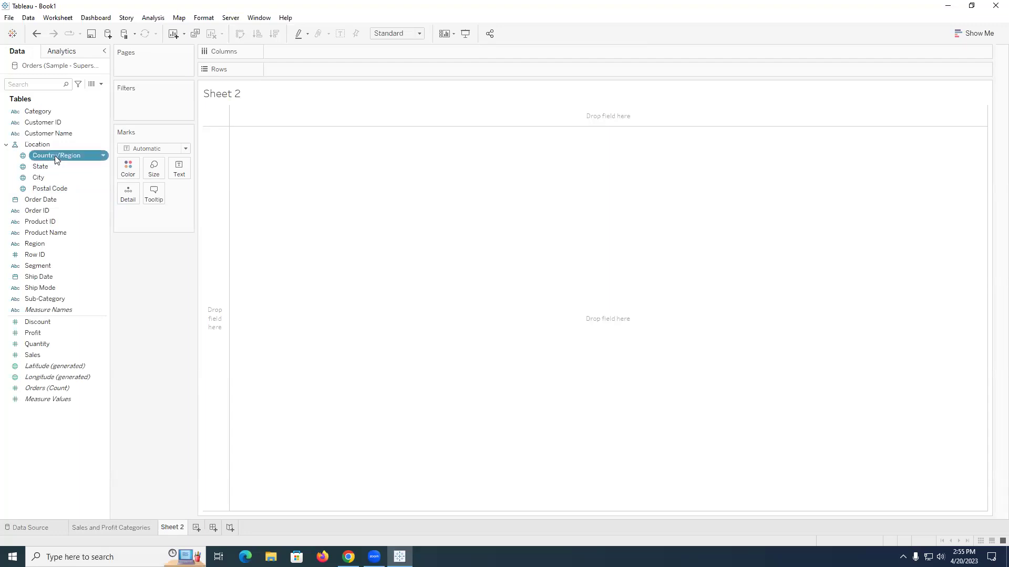
pyautogui.doubleClick(55, 155)
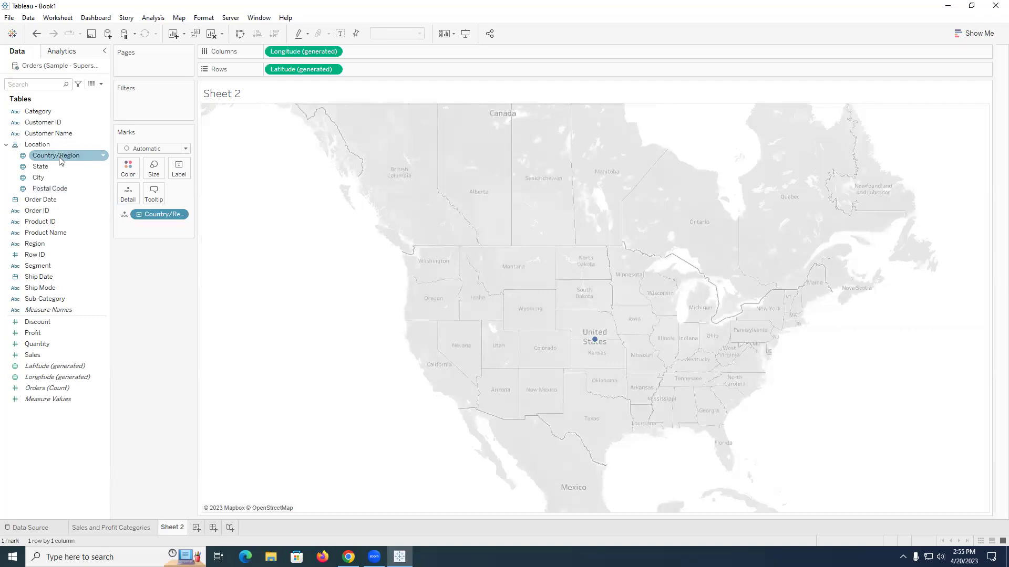
pyautogui.doubleClick(57, 343)
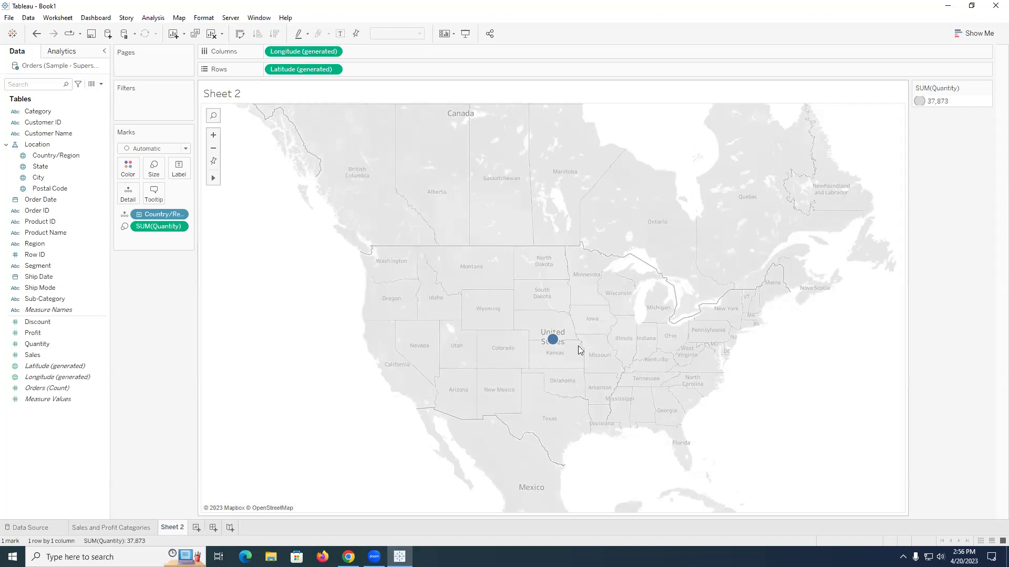
# Step: Drill the Quantity symbol map down from Country/Region to State and examine California's mark
pyautogui.moveTo(549, 346)
pyautogui.scroll(-2, 465, 277)
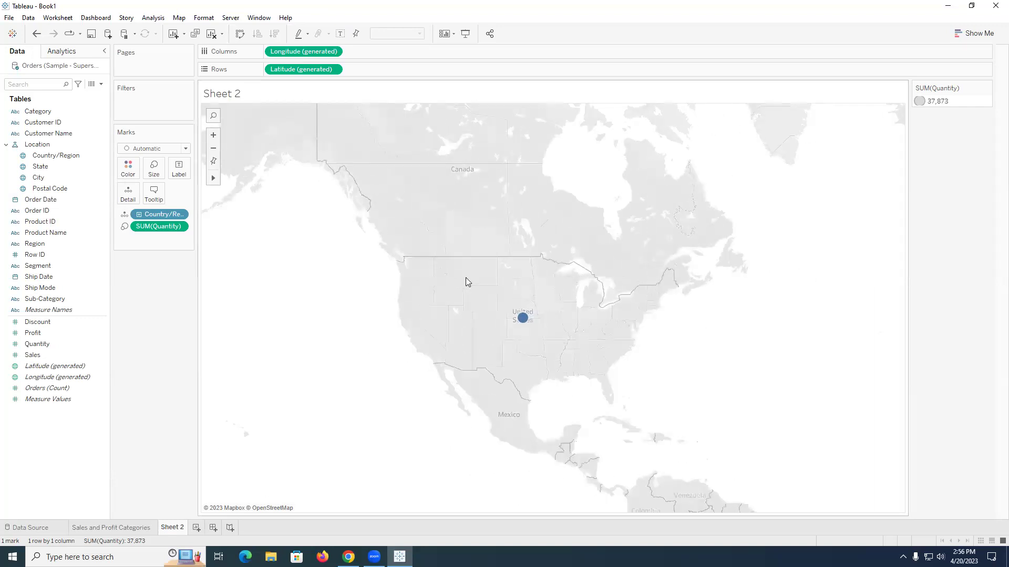
pyautogui.scroll(2, 504, 284)
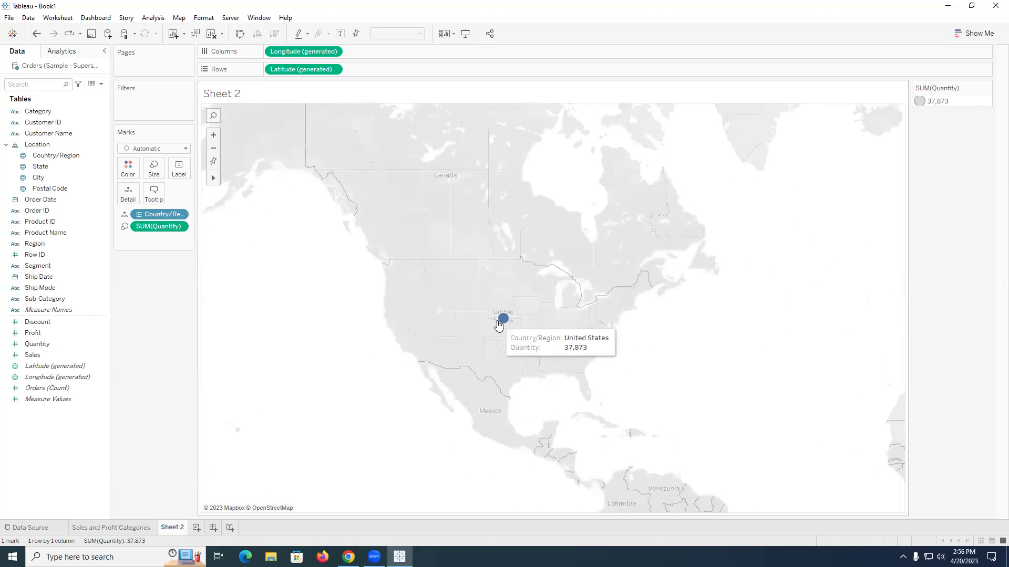
pyautogui.scroll(1, 503, 319)
pyautogui.scroll(-2, 504, 319)
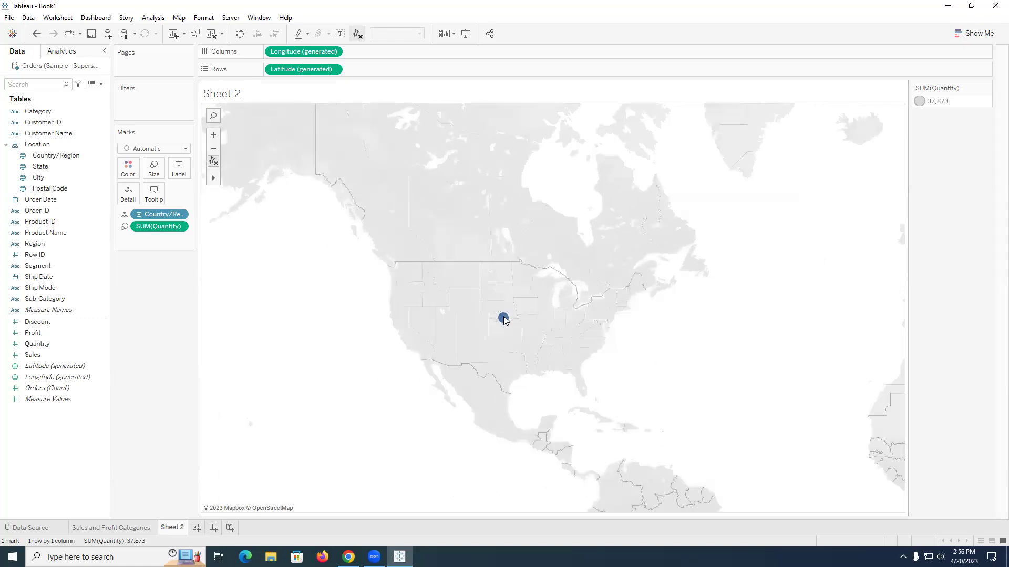
pyautogui.click(975, 33)
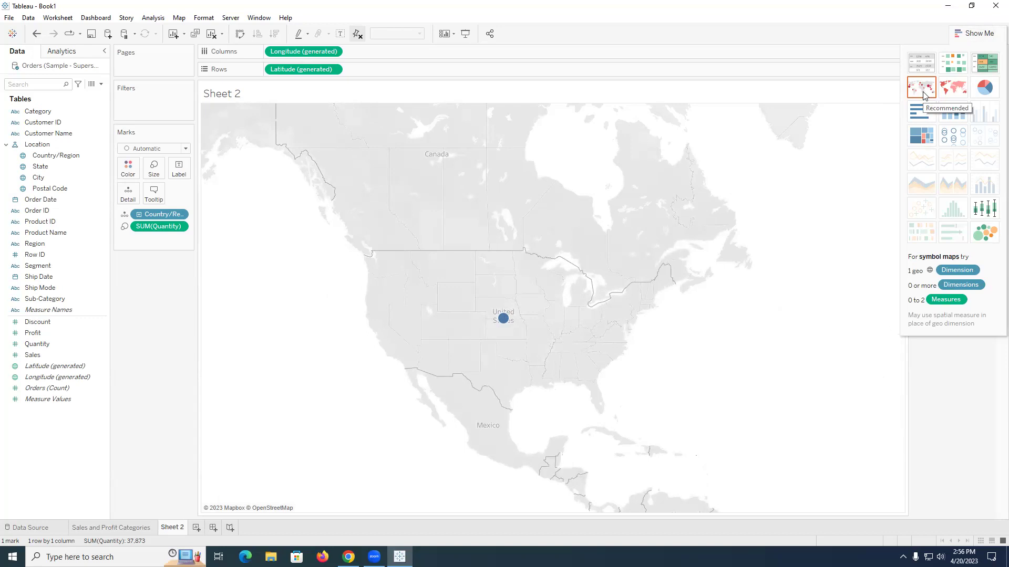
pyautogui.click(139, 215)
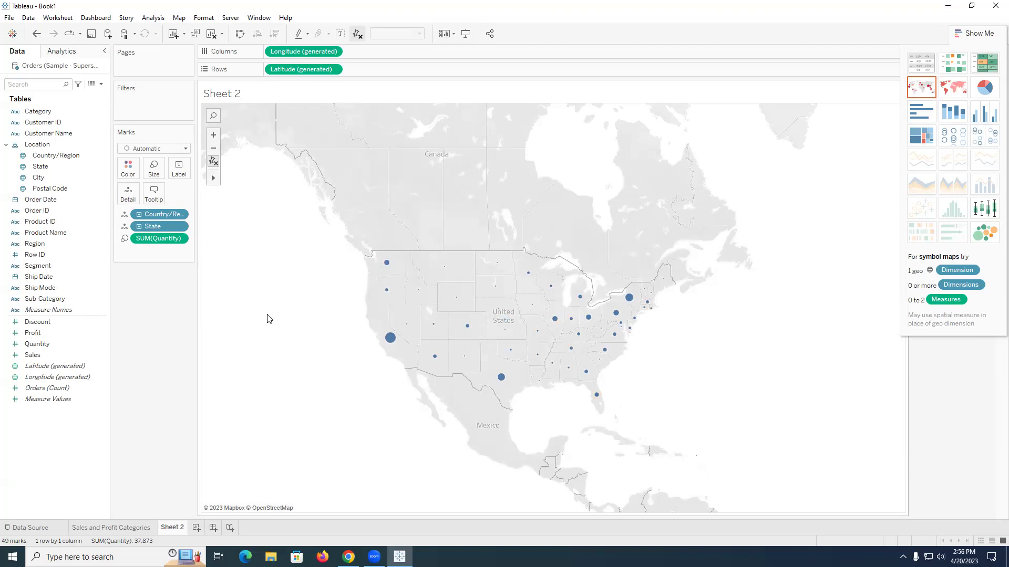
pyautogui.moveTo(390, 341)
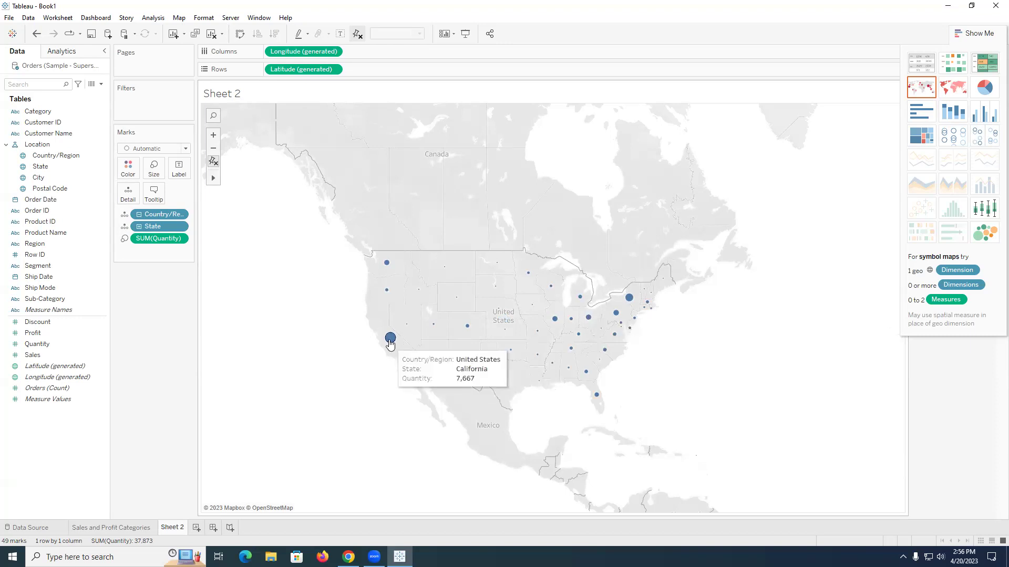
pyautogui.moveTo(614, 349)
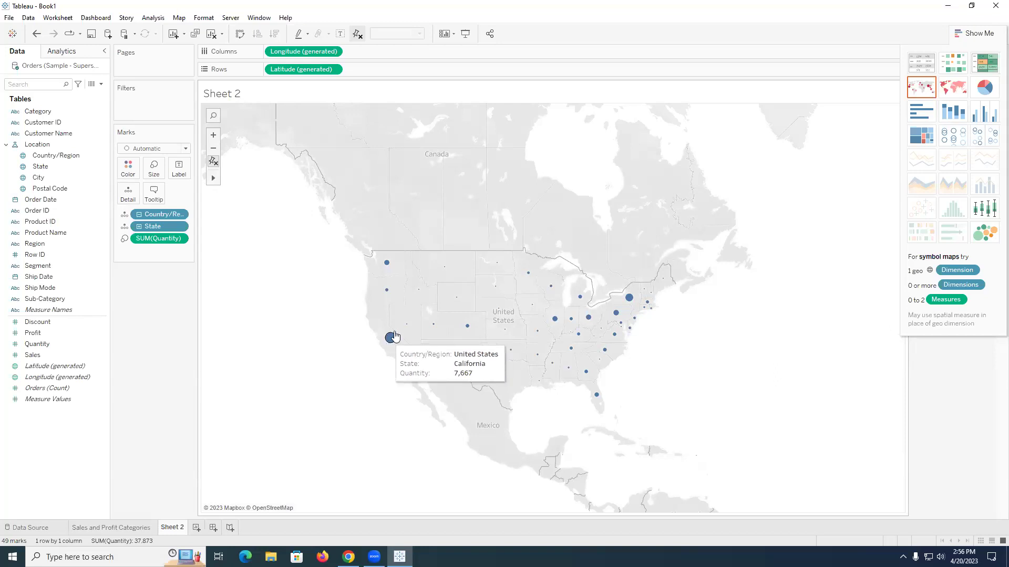
# Step: Drill the map down to City and change the chart type to a filled map
pyautogui.click(138, 226)
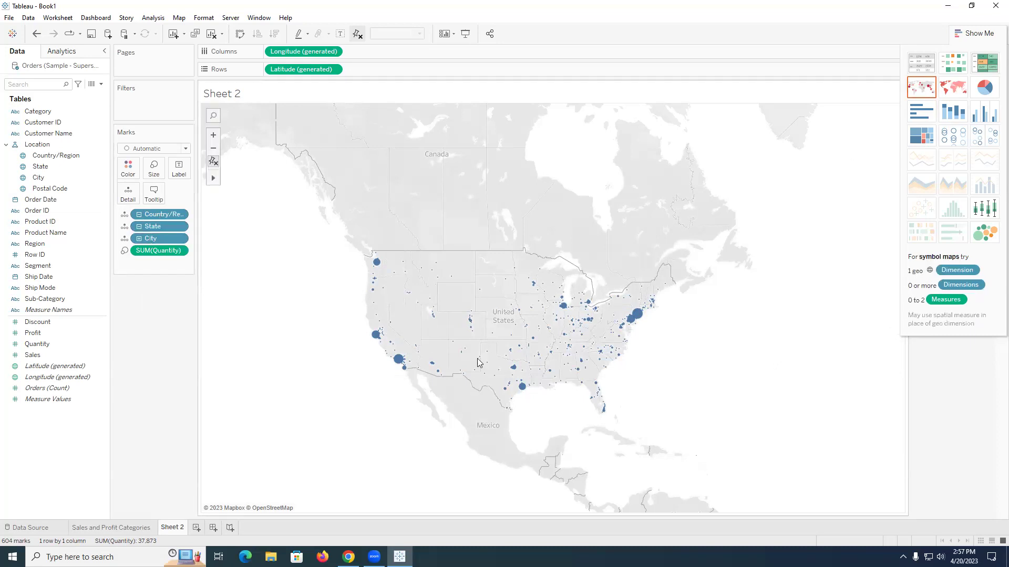
pyautogui.click(959, 91)
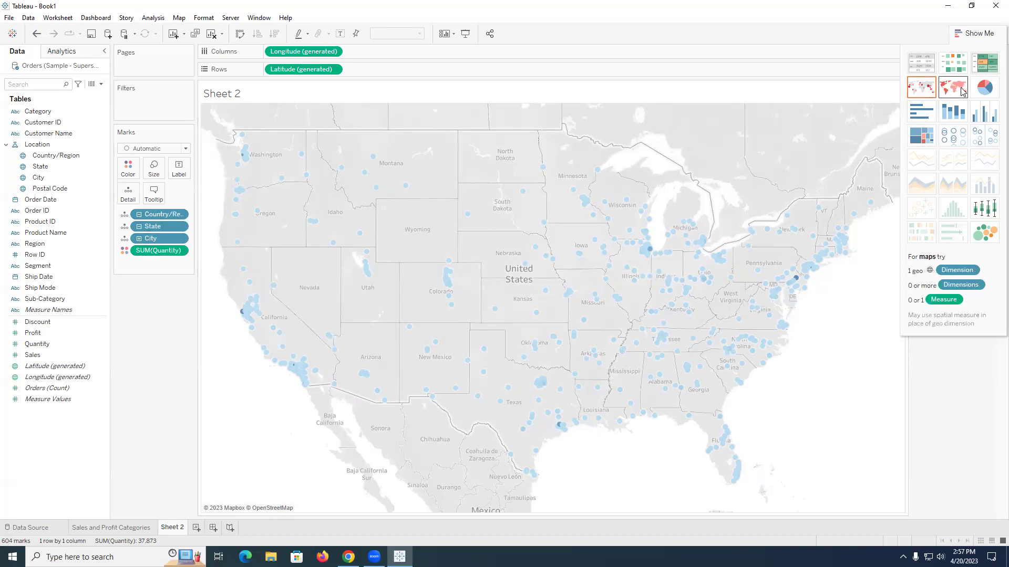
# Step: Collapse the filled map to country, expand it through the lower Location levels, and return it to State level
pyautogui.click(138, 215)
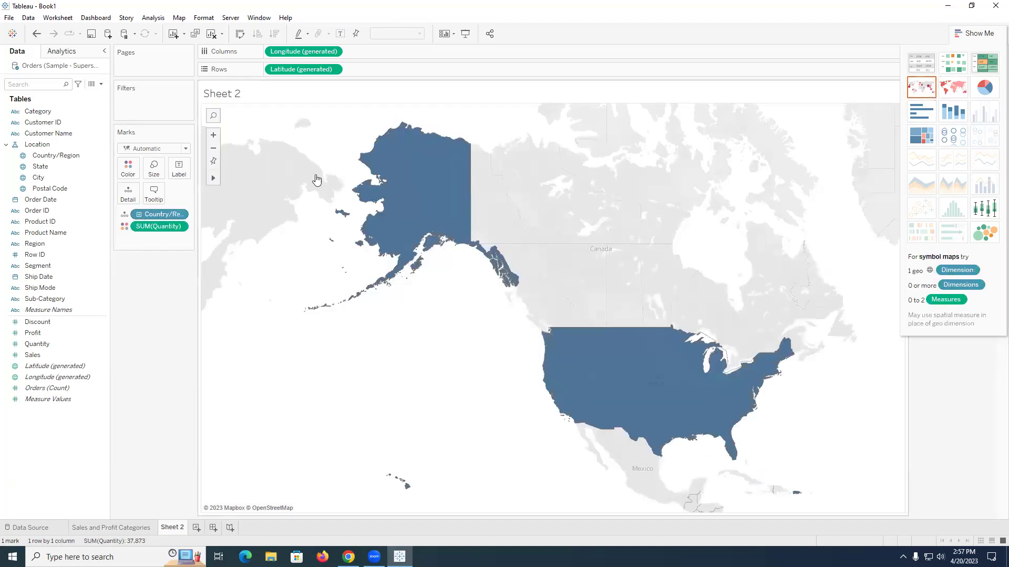
pyautogui.click(139, 214)
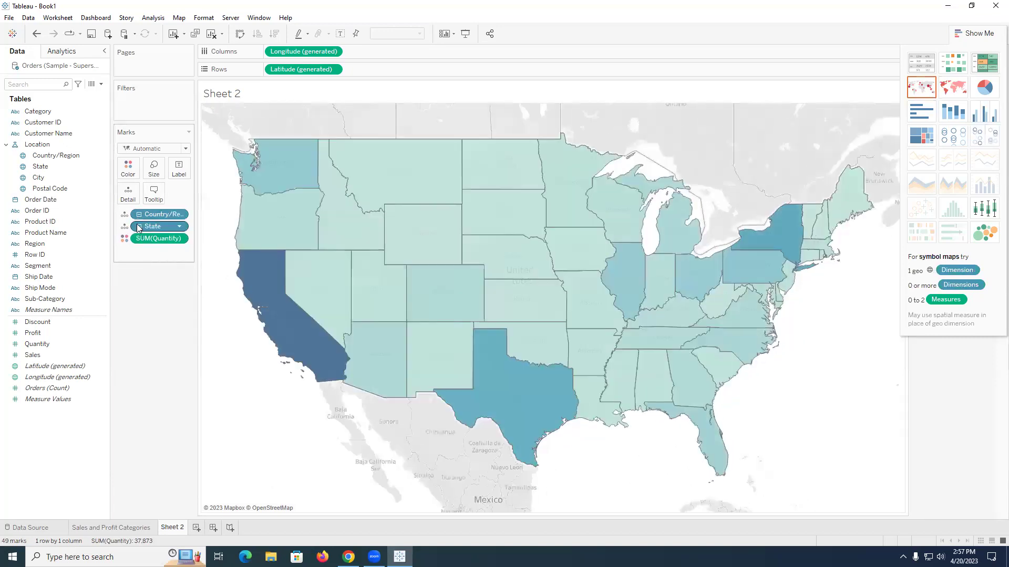
pyautogui.click(139, 226)
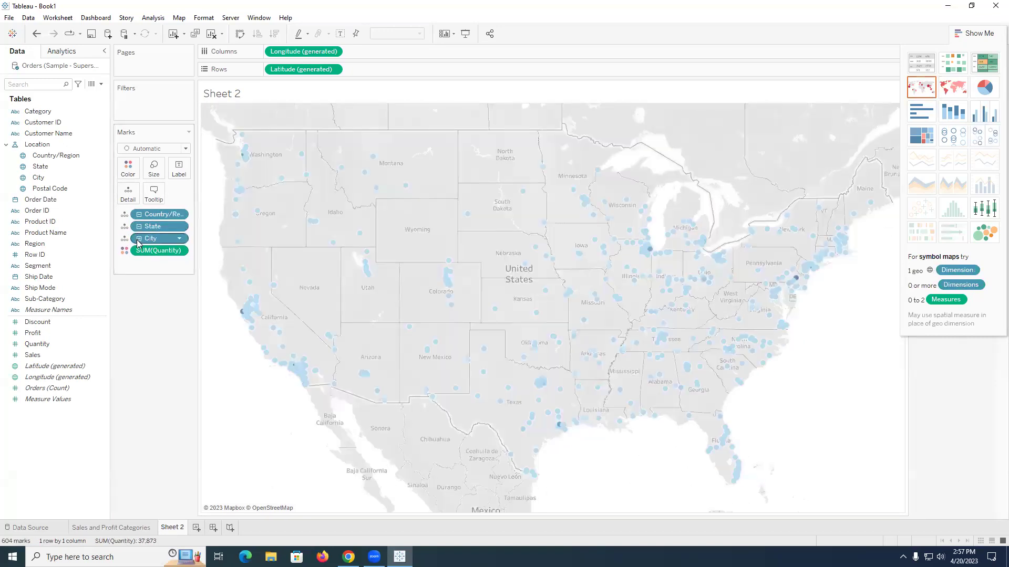
pyautogui.click(139, 238)
pyautogui.click(139, 239)
pyautogui.click(139, 227)
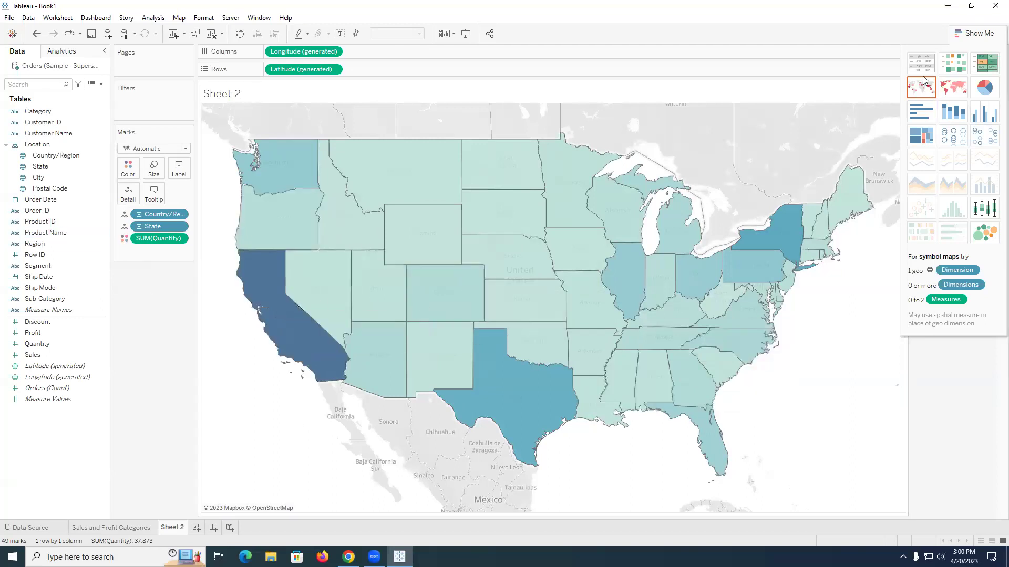
pyautogui.click(978, 35)
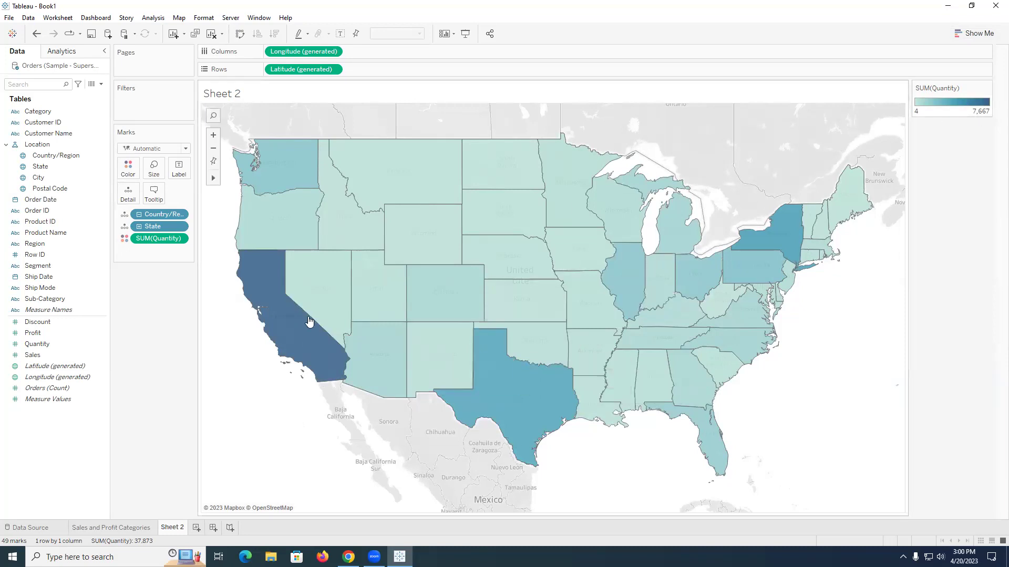
# Step: Label each state on the filled map with its State name
pyautogui.moveTo(315, 337)
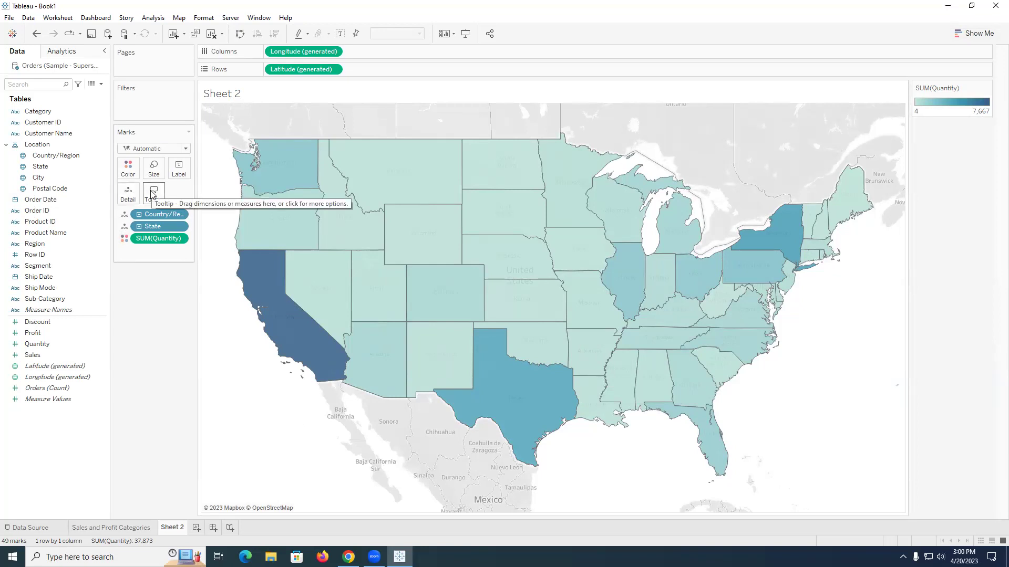
pyautogui.click(45, 177)
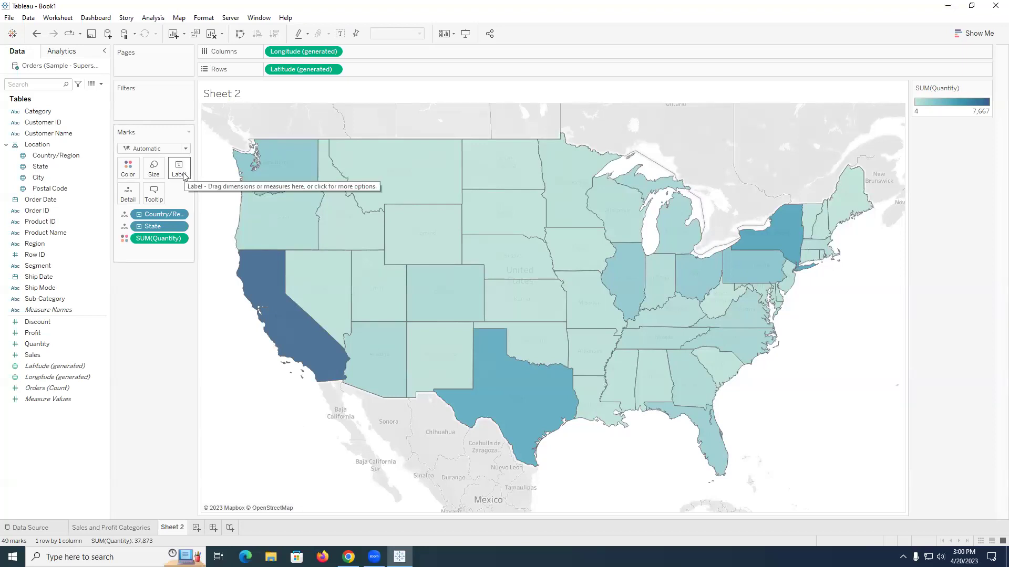
pyautogui.click(64, 171)
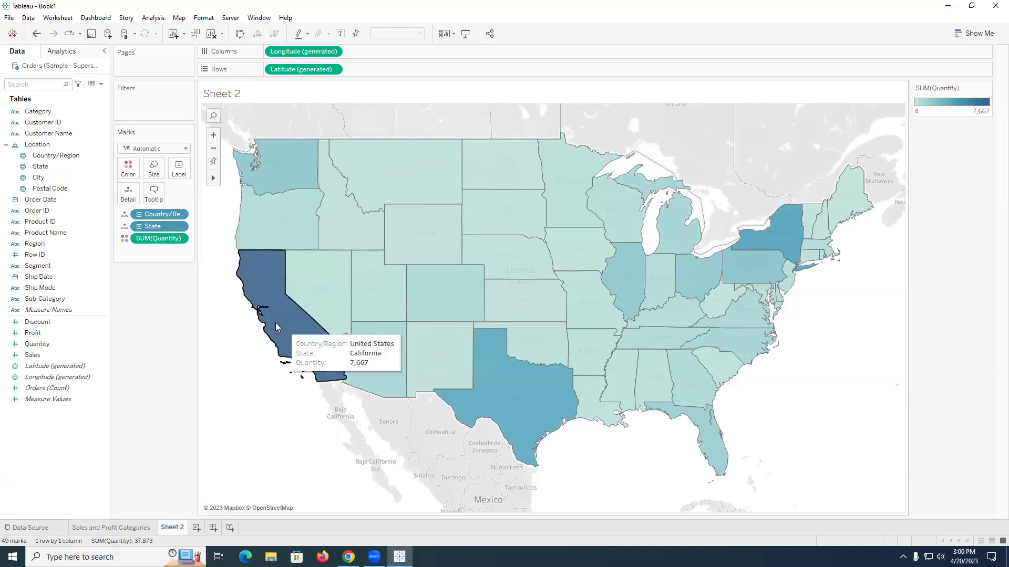
pyautogui.moveTo(39, 169); pyautogui.dragTo(178, 172)
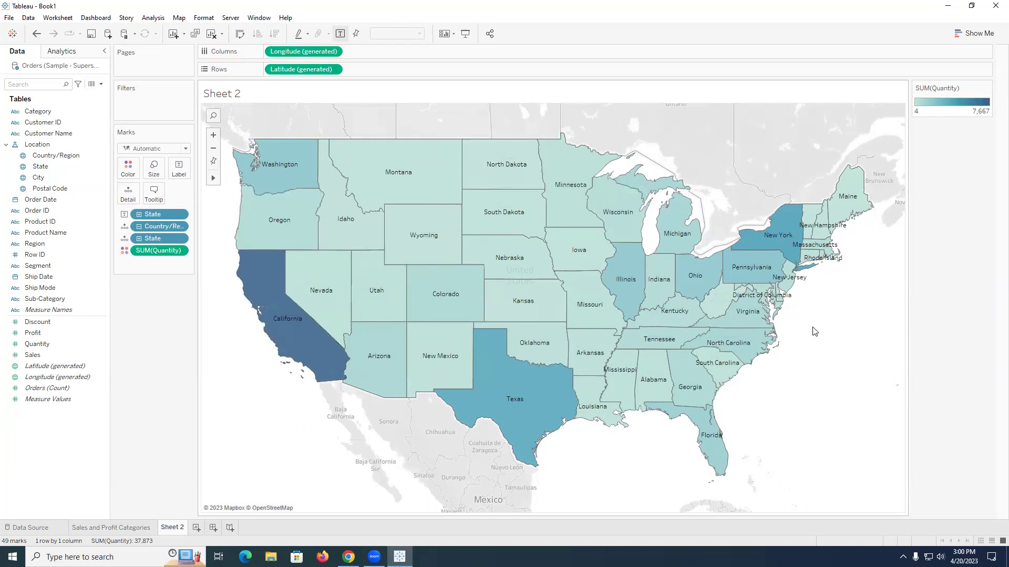
pyautogui.click(42, 167)
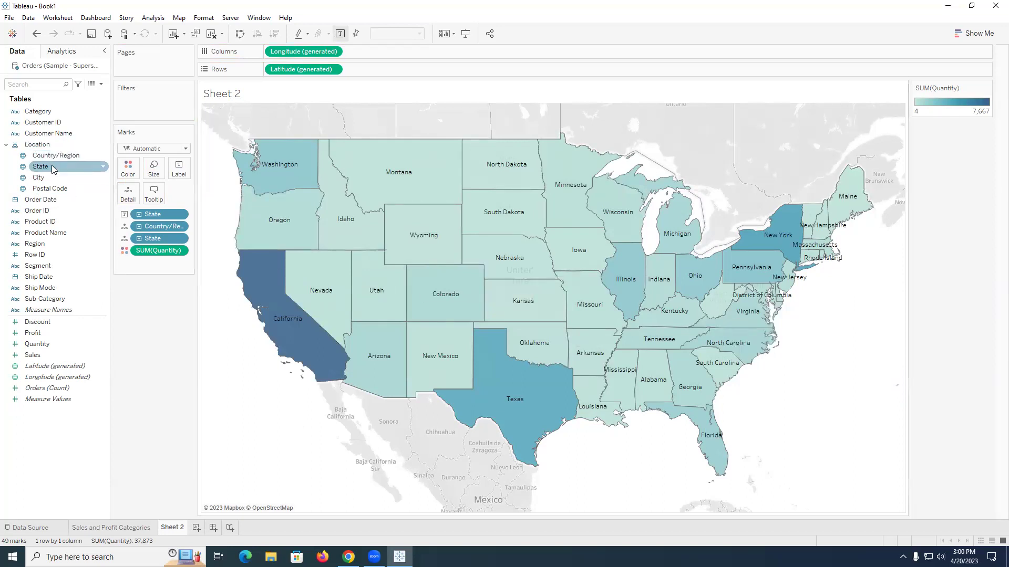
pyautogui.moveTo(45, 169); pyautogui.dragTo(188, 172)
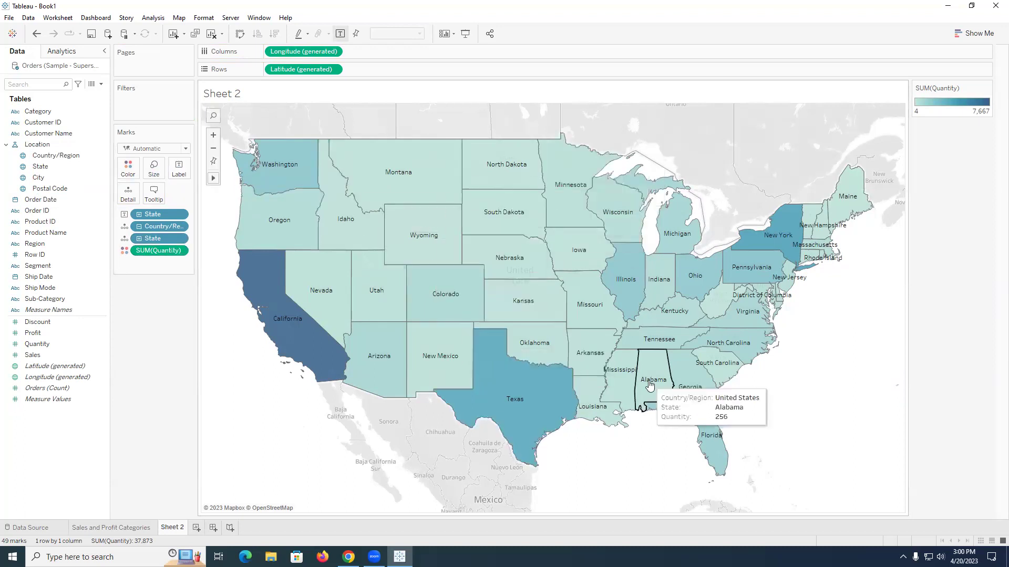
# Step: Add Quantity and Sales to the state labels on the map
pyautogui.click(51, 346)
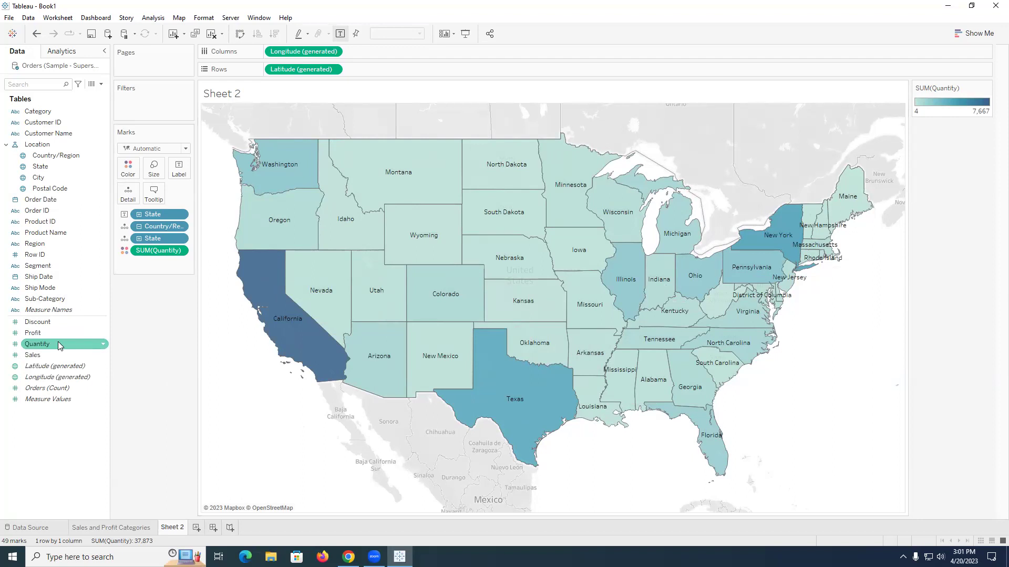
pyautogui.moveTo(58, 345); pyautogui.dragTo(180, 173)
pyautogui.moveTo(280, 310)
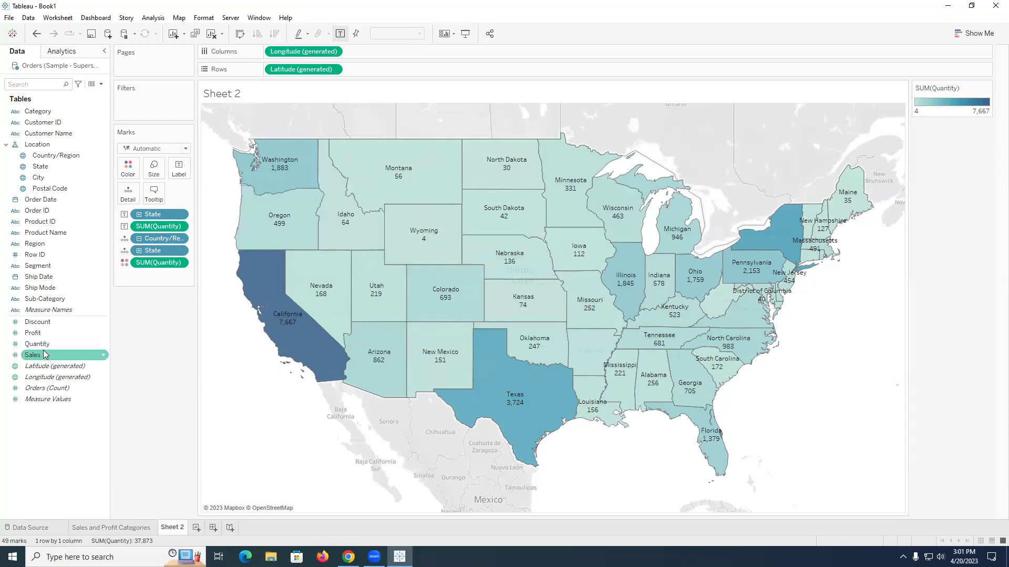
pyautogui.moveTo(38, 358); pyautogui.dragTo(178, 174)
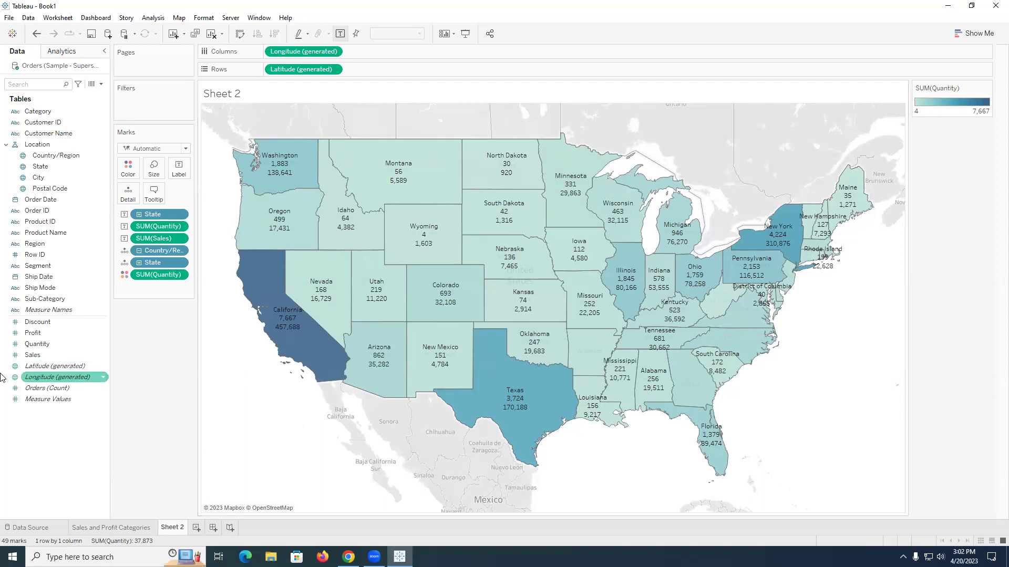
pyautogui.moveTo(384, 165)
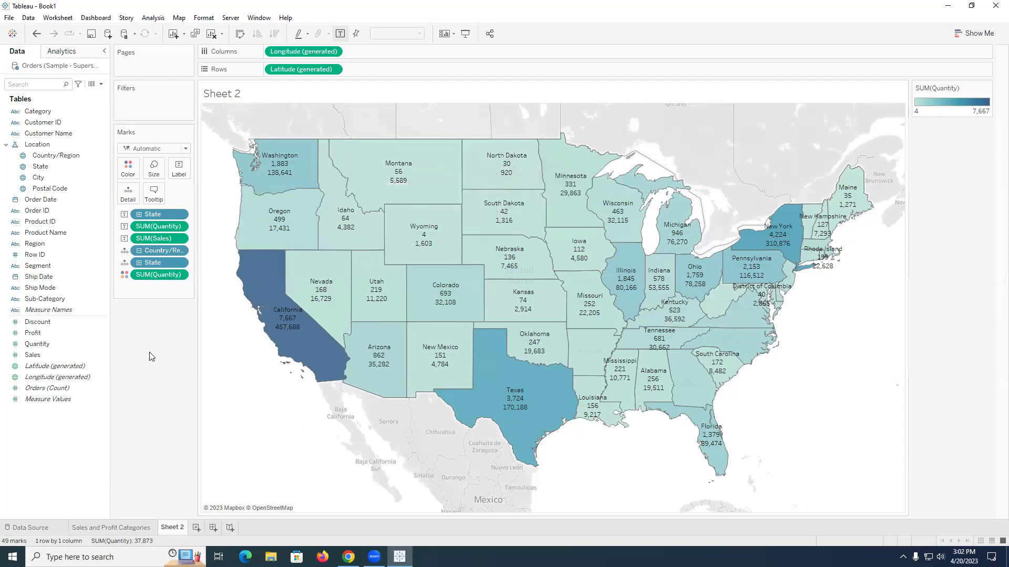
# Step: Rename Sheet 2 as "Sales and Quantity by State"
pyautogui.rightClick(175, 529)
pyautogui.click(214, 400)
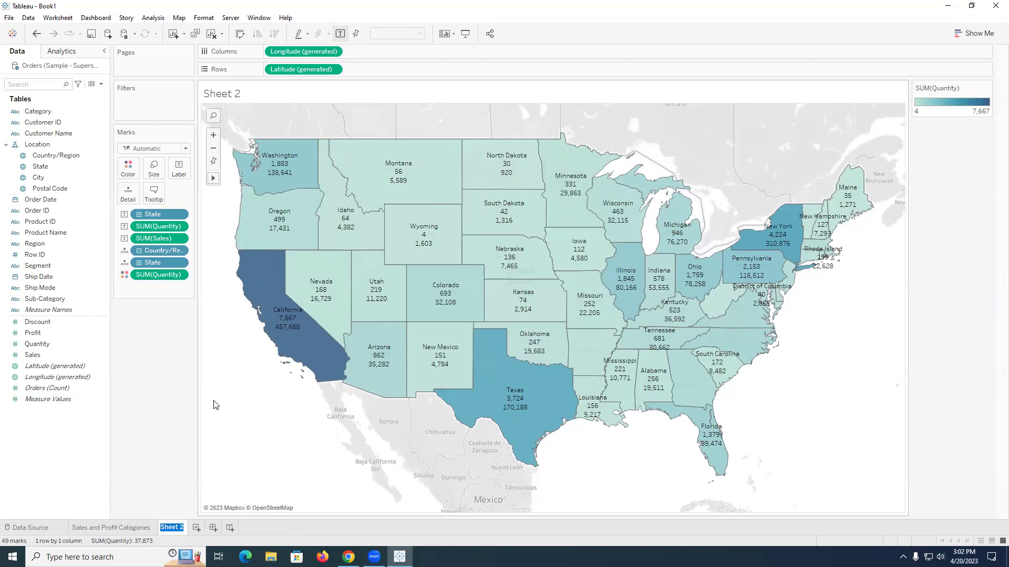
pyautogui.write('Sales and Quantity')
pyautogui.press('Return')
pyautogui.write('by')
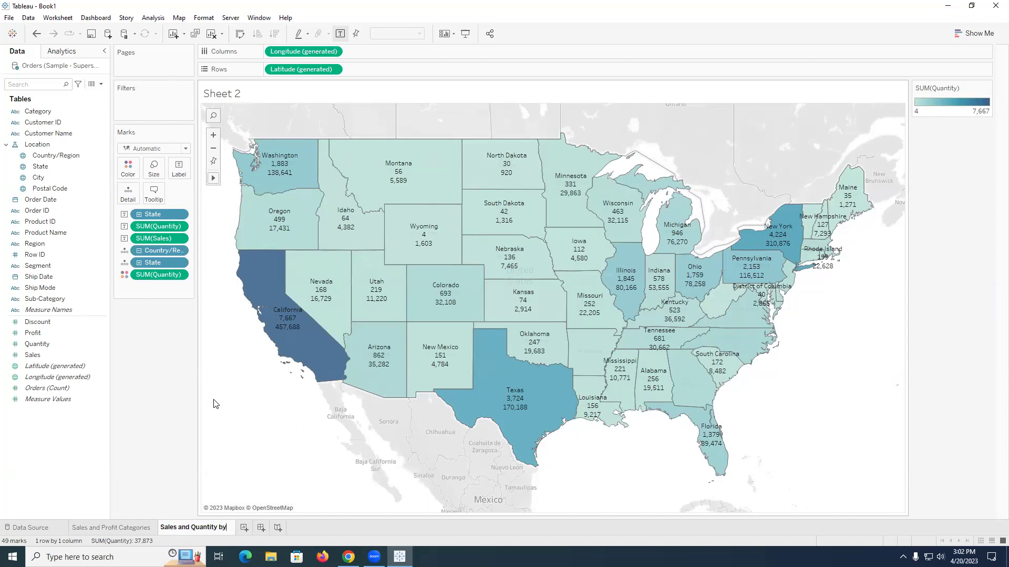
pyautogui.write(' State')
pyautogui.press('Return')
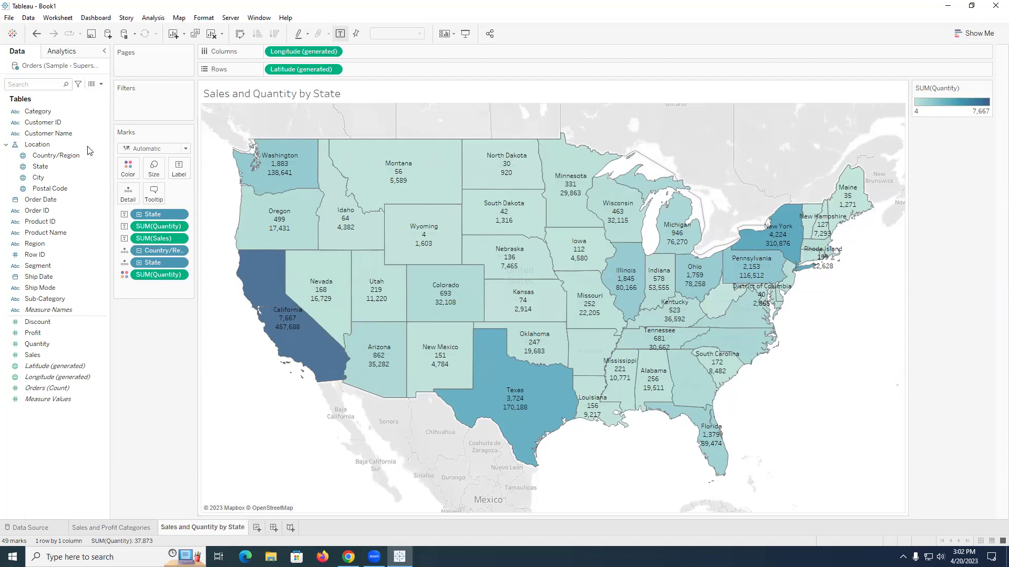
# Step: Save the workbook in the Workbooks folder as "SuperStore Lecture 1"
pyautogui.click(91, 35)
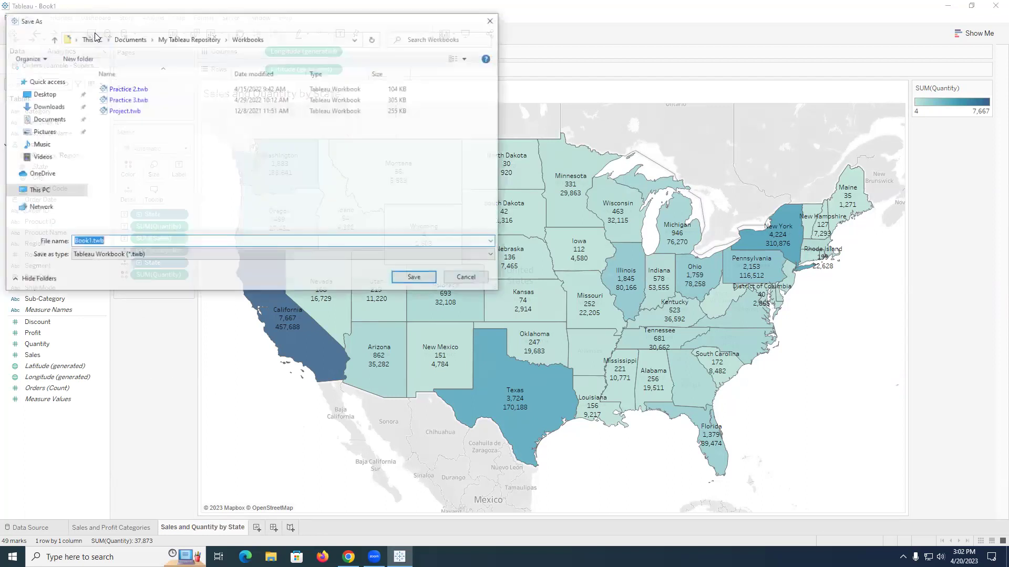
pyautogui.press('BackSpace')
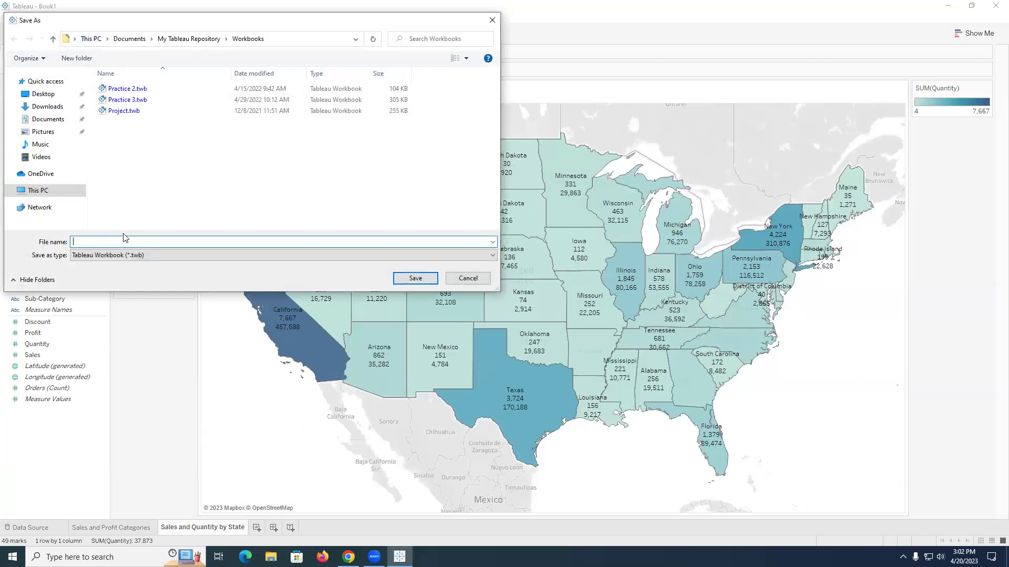
pyautogui.write('SuperStore Lecture 1')
pyautogui.click(404, 279)
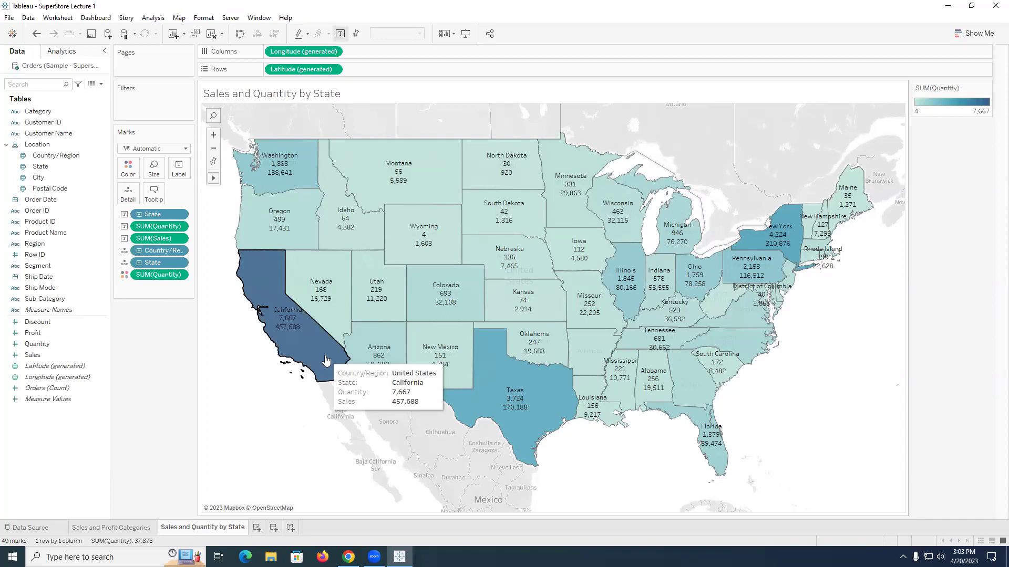
# Step: Switch to Canvas in Chrome, open the course home page and look through the weekly modules around the Tableau project
pyautogui.click(348, 556)
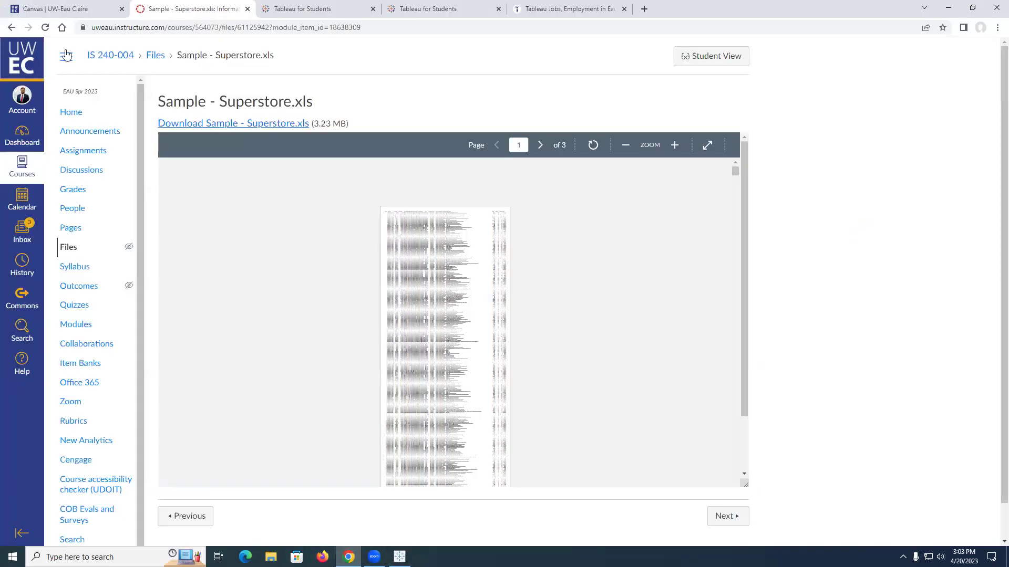
pyautogui.click(77, 113)
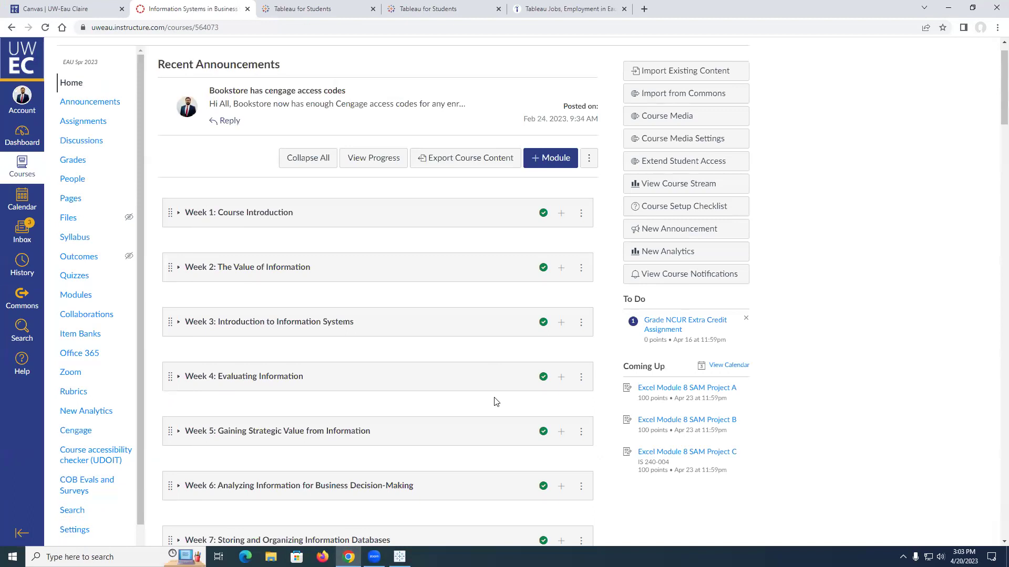
pyautogui.scroll(-15, 494, 401)
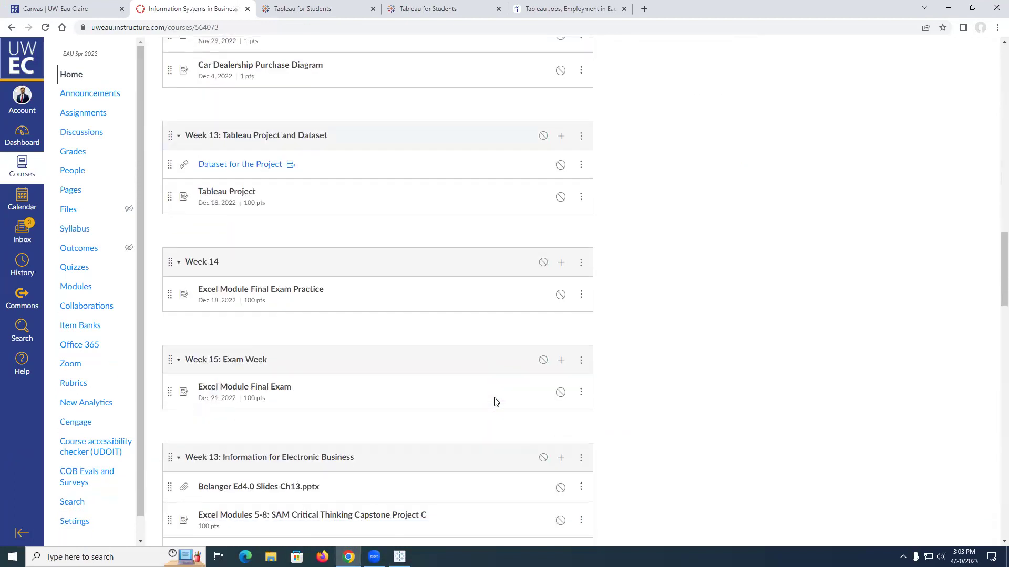
pyautogui.scroll(-3, 494, 402)
pyautogui.scroll(-3, 493, 402)
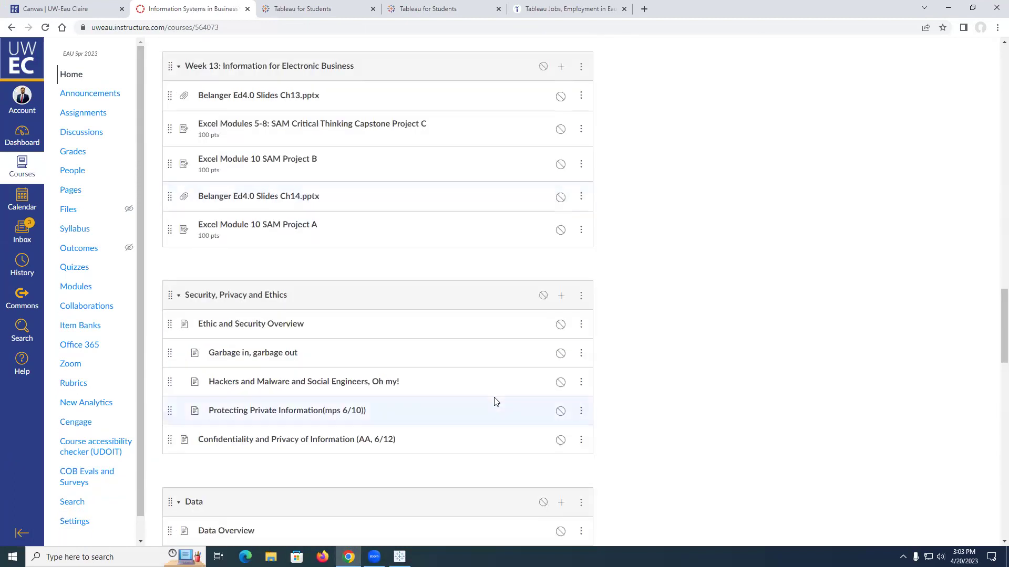
pyautogui.scroll(-4, 494, 402)
pyautogui.scroll(5, 494, 402)
pyautogui.scroll(10, 494, 402)
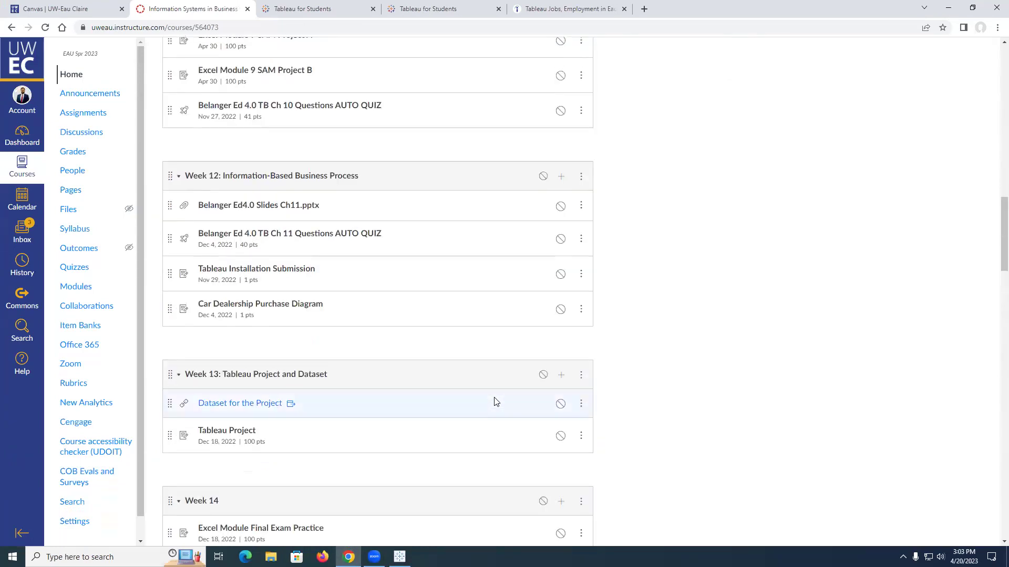
# Step: Move the Tableau Installation Submission from Week 12 to the published Week 11 module, between Tableau Student License and Sample - Superstore.xls, and publish it
pyautogui.scroll(1, 494, 402)
pyautogui.scroll(3, 241, 378)
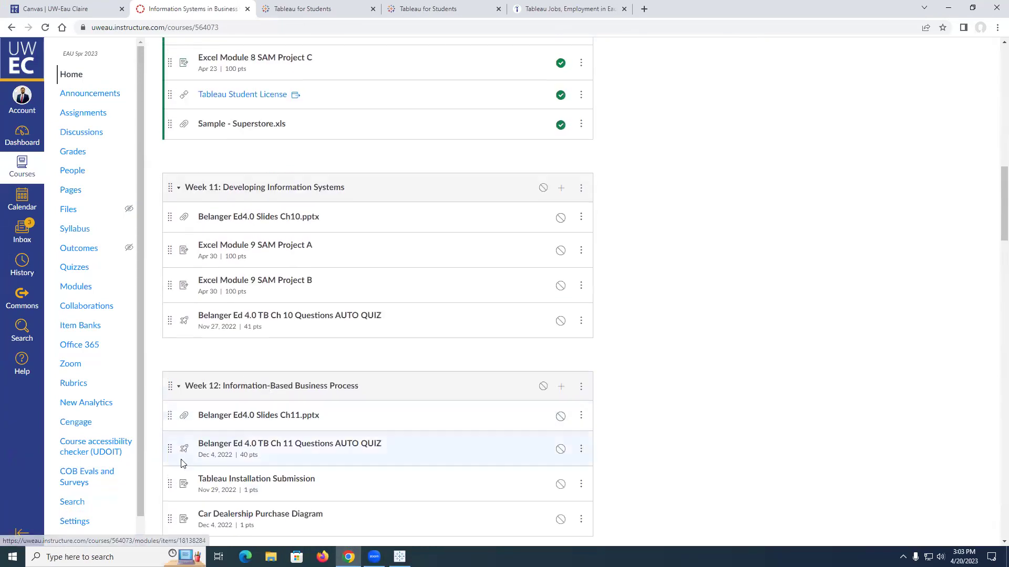
pyautogui.moveTo(168, 484); pyautogui.dragTo(217, 128)
pyautogui.click(581, 128)
pyautogui.click(561, 127)
pyautogui.click(581, 127)
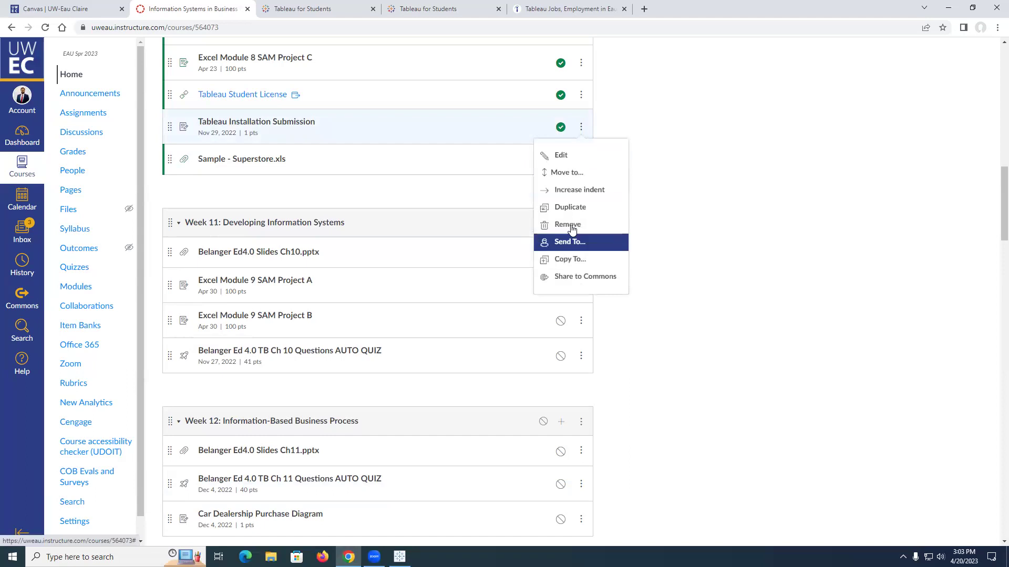
pyautogui.click(574, 157)
pyautogui.click(515, 362)
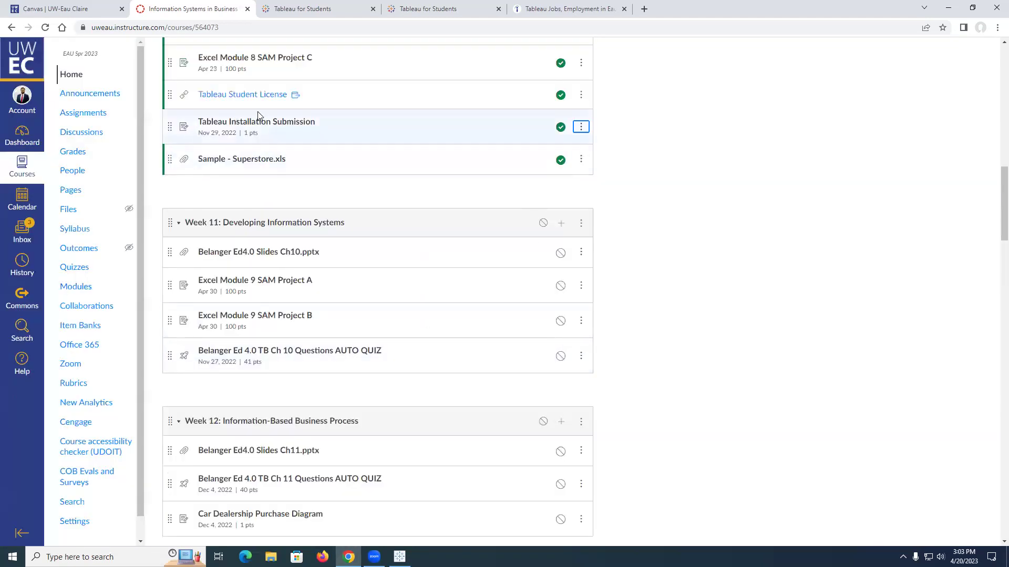
# Step: Open the Tableau Installation Submission assignment for editing and go to its due date settings
pyautogui.click(258, 120)
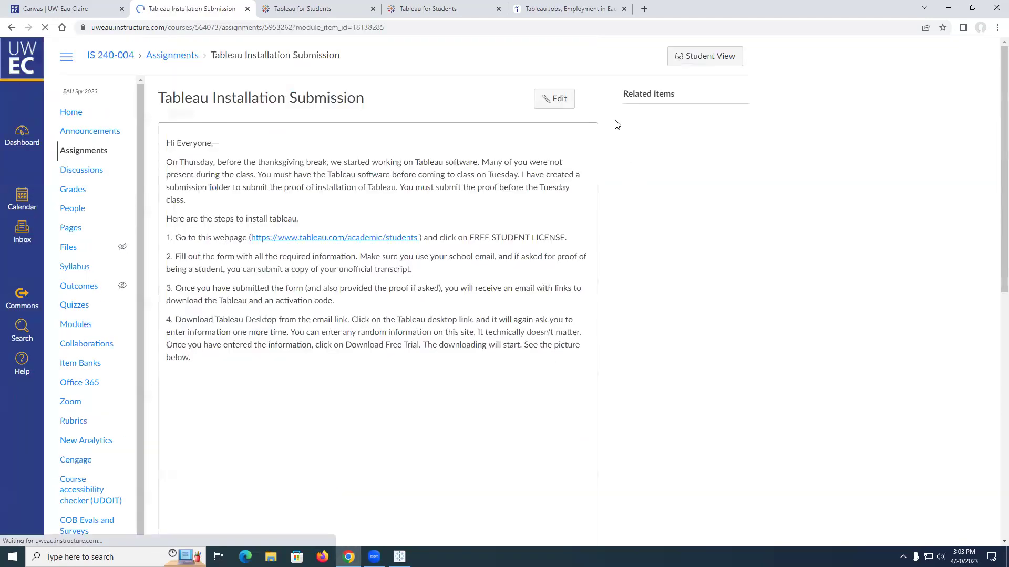
pyautogui.click(554, 98)
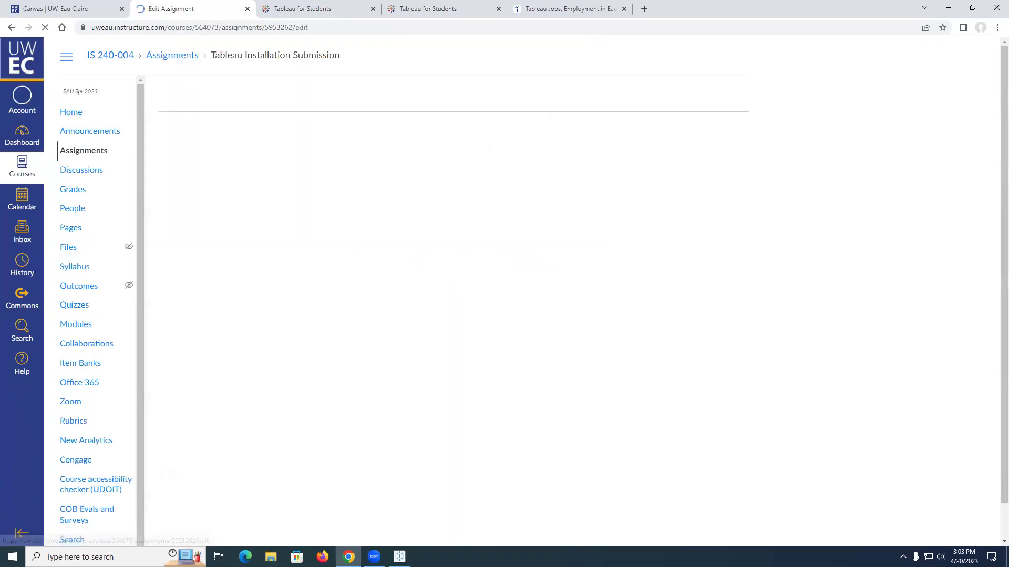
pyautogui.scroll(-15, 525, 356)
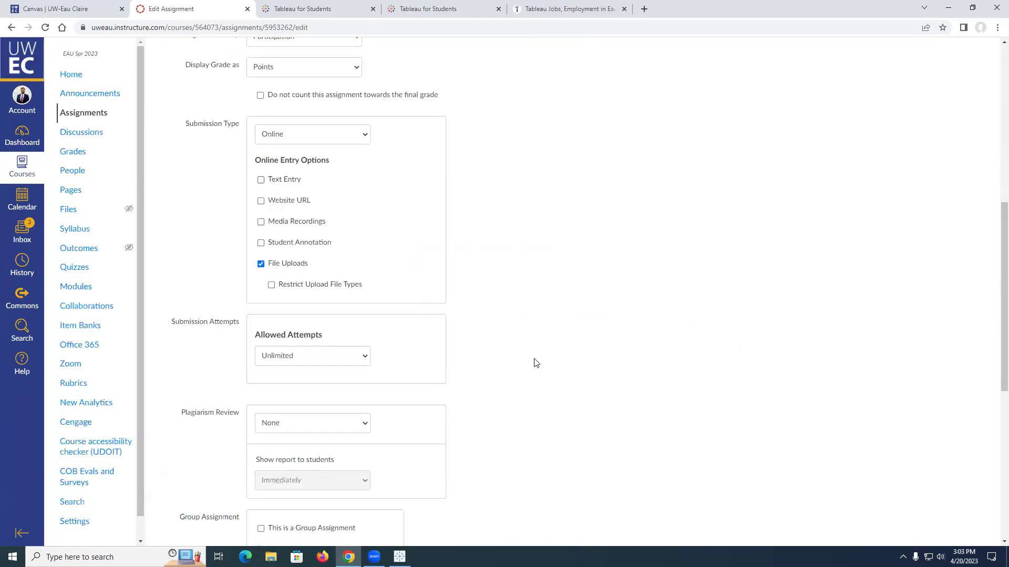
pyautogui.scroll(3, 401, 273)
pyautogui.scroll(-3, 387, 354)
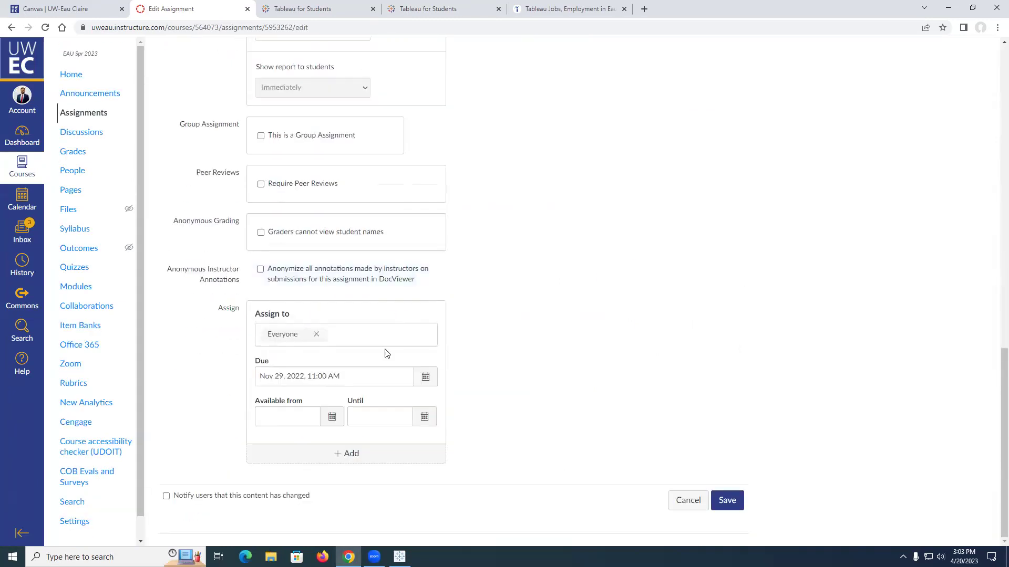
# Step: Set the assignment's due date to Apr 23, 2023
pyautogui.click(425, 376)
pyautogui.click(372, 395)
pyautogui.click(373, 396)
pyautogui.click(372, 395)
pyautogui.click(373, 396)
pyautogui.click(372, 396)
pyautogui.click(373, 396)
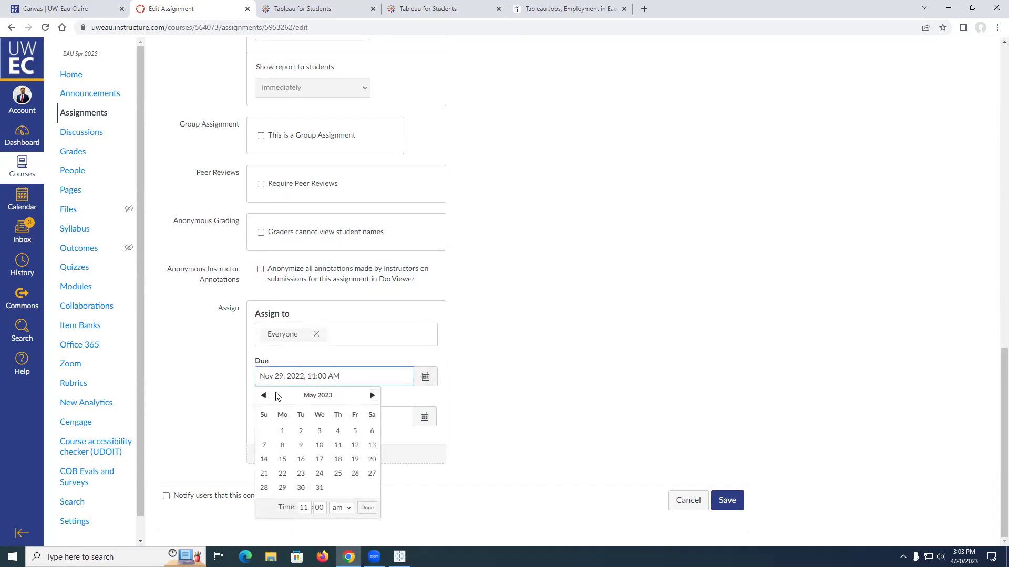
pyautogui.click(263, 395)
pyautogui.click(264, 488)
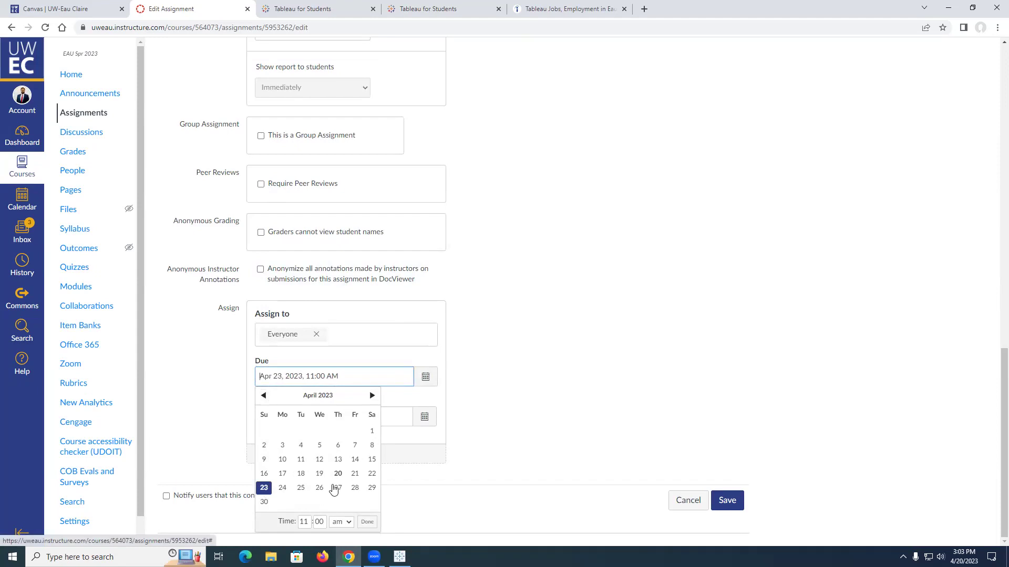
pyautogui.click(397, 527)
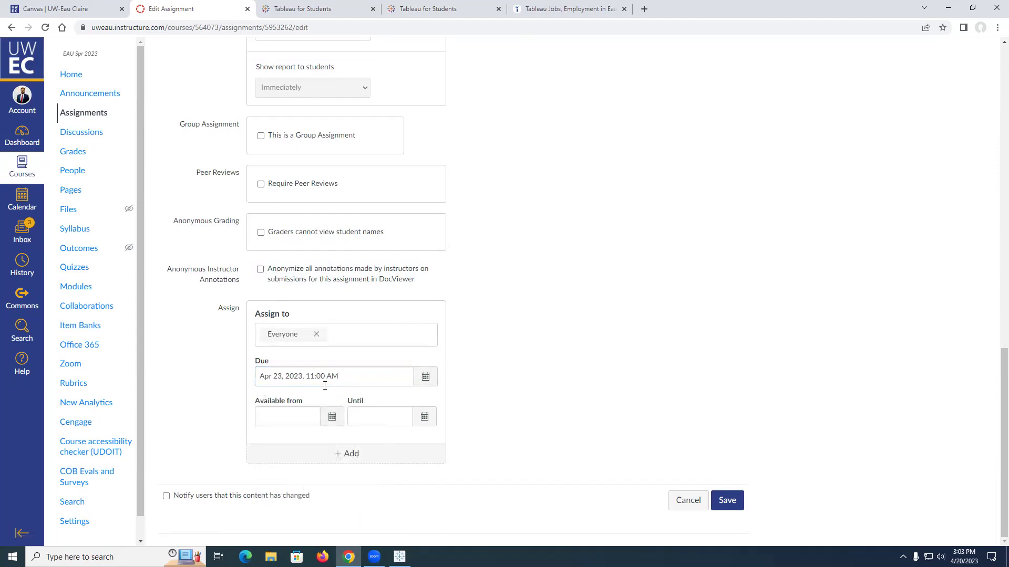
# Step: Set the assignment's due time to 11:59 PM and save the assignment
pyautogui.click(427, 378)
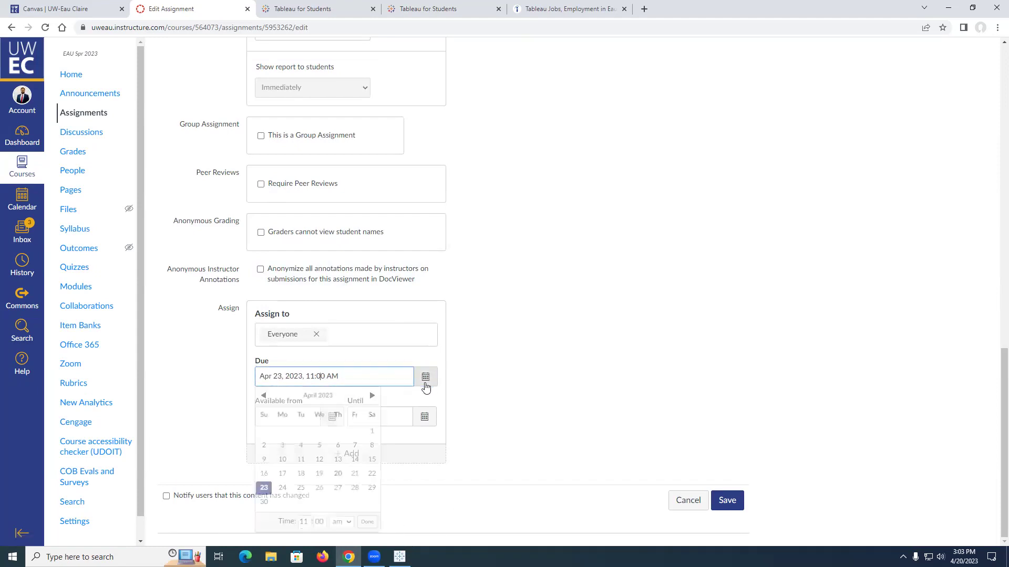
pyautogui.click(319, 521)
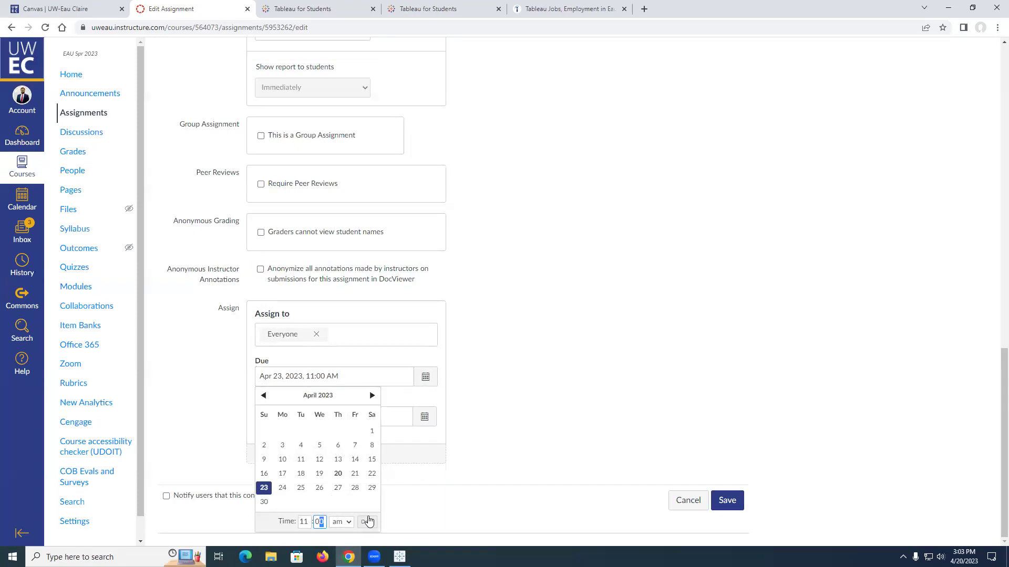
pyautogui.press('BackSpace')
pyautogui.press('BackSpace')
pyautogui.write('59')
pyautogui.click(346, 522)
pyautogui.click(337, 510)
pyautogui.click(367, 521)
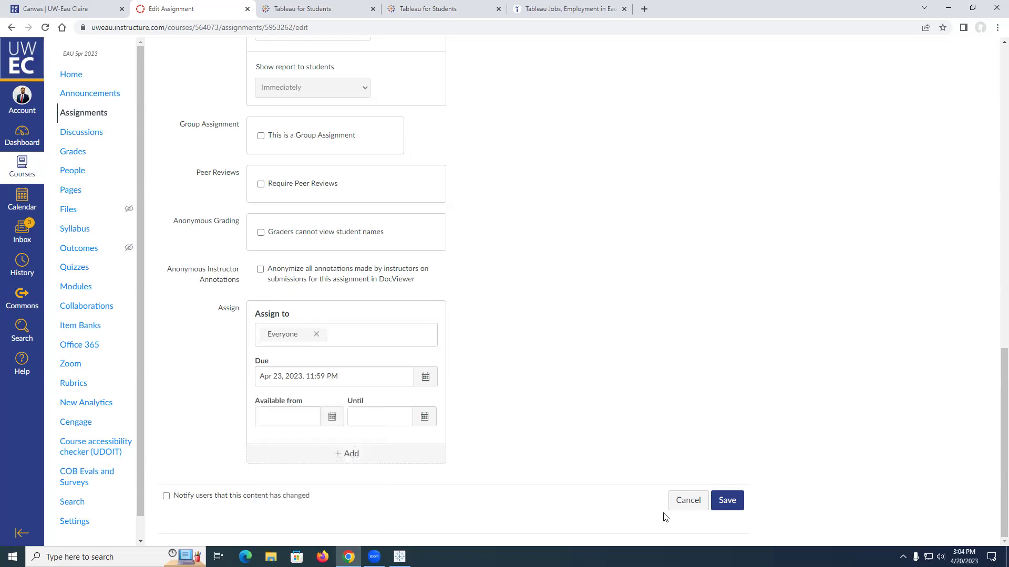
pyautogui.click(726, 501)
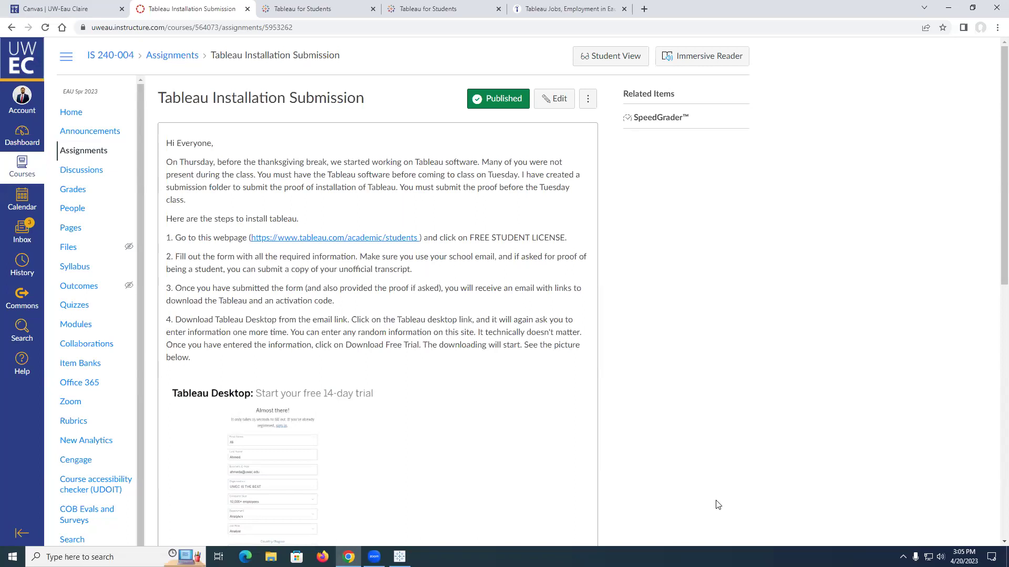
# Step: Review the saved installation assignment, return to the course home page and check the Tableau items in the Week 11 module
pyautogui.scroll(-9, 864, 409)
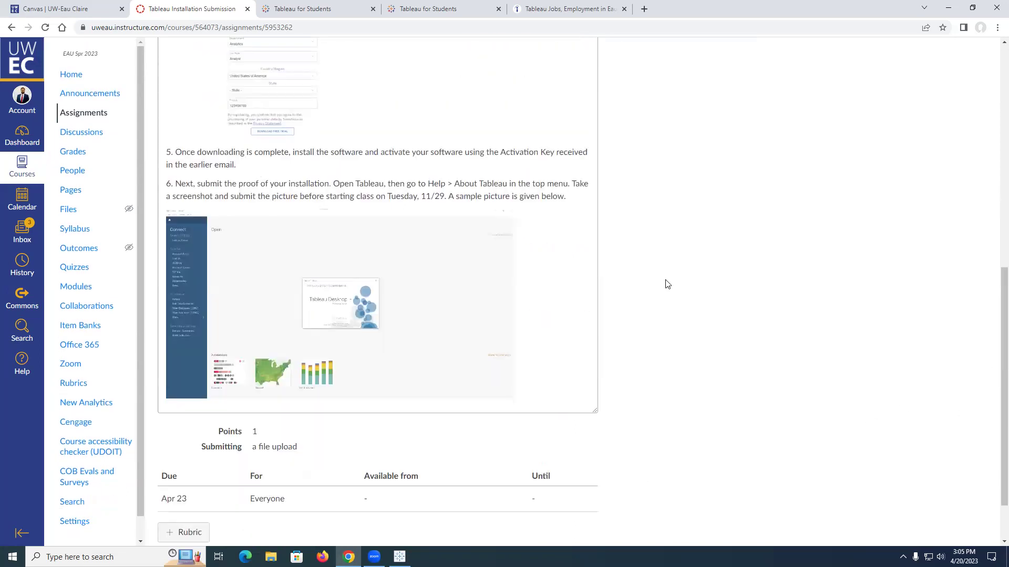
pyautogui.scroll(10, 633, 281)
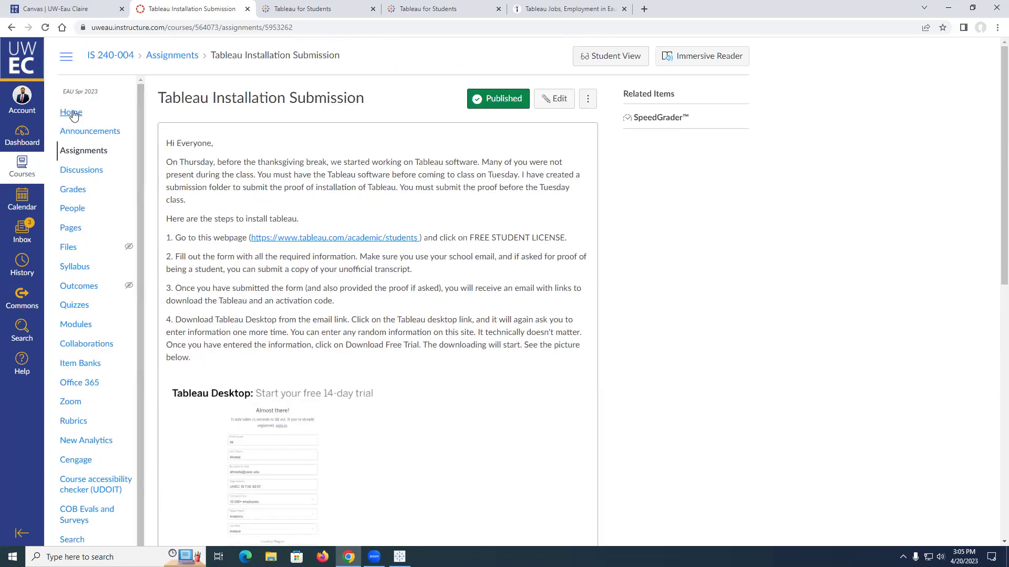
pyautogui.click(74, 115)
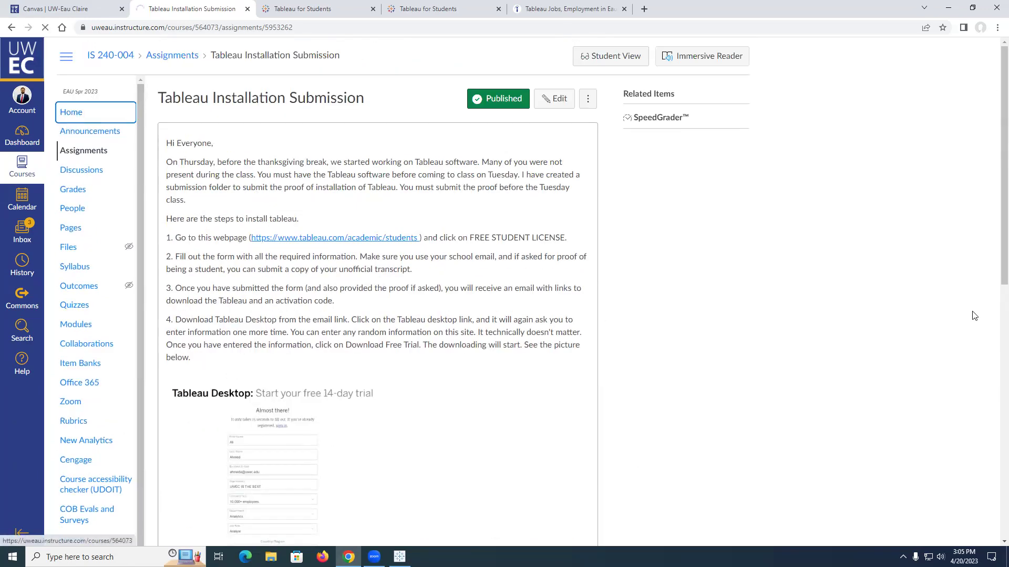
pyautogui.scroll(-2, 480, 301)
pyautogui.scroll(-10, 482, 301)
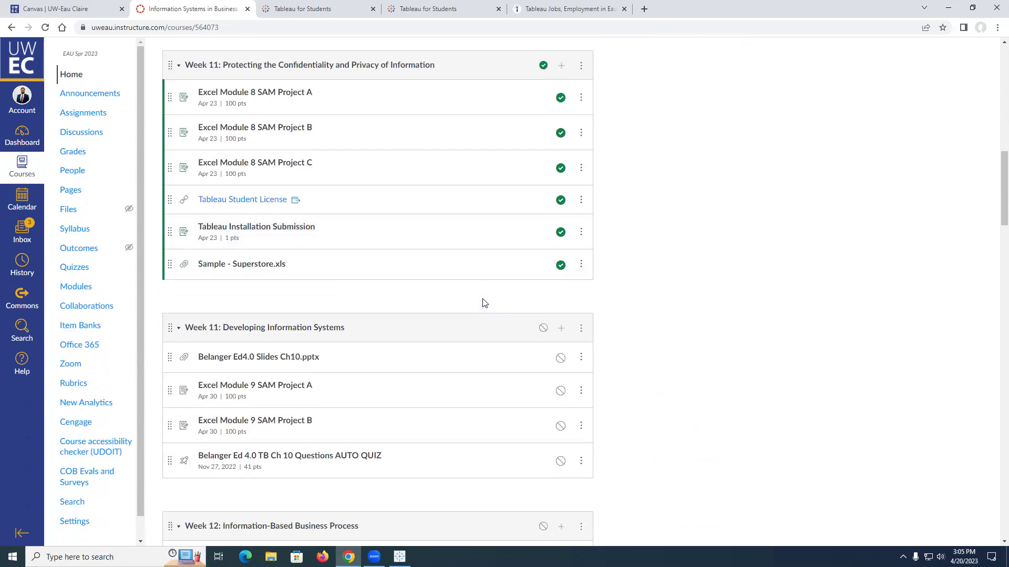
pyautogui.scroll(2, 518, 354)
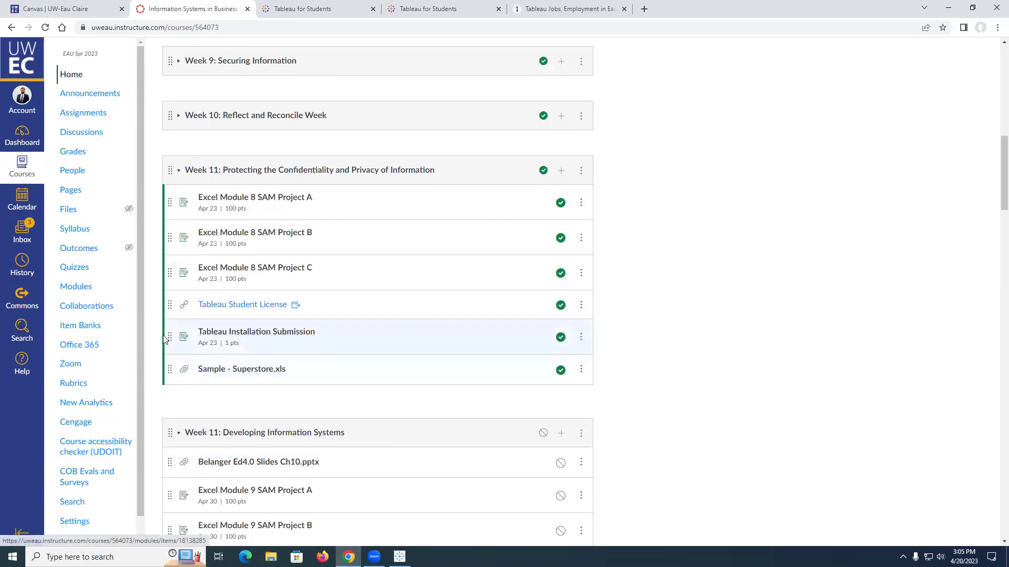
pyautogui.moveTo(165, 343); pyautogui.dragTo(228, 322)
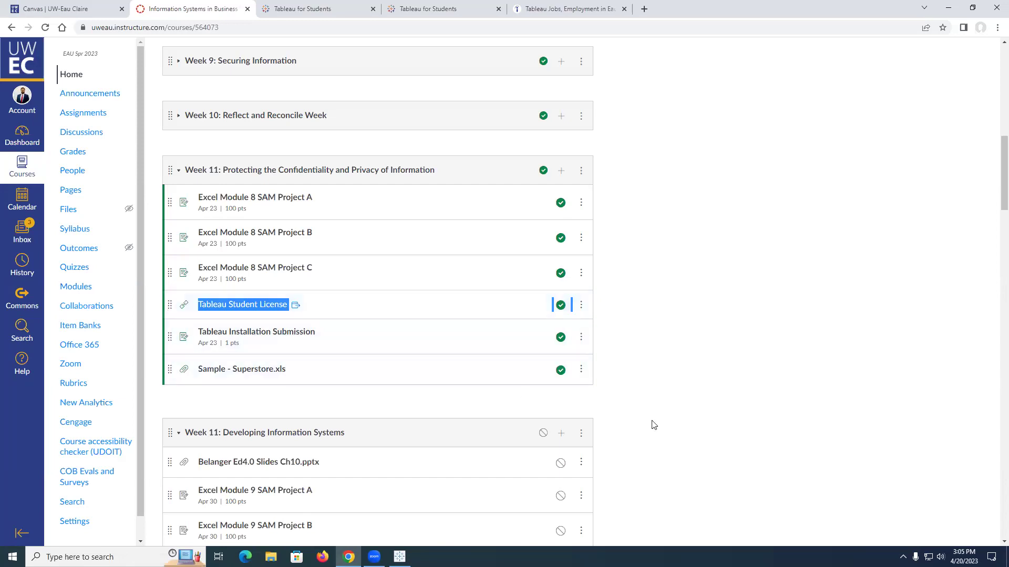
pyautogui.scroll(-2, 651, 423)
pyautogui.scroll(-1, 651, 424)
pyautogui.scroll(3, 774, 390)
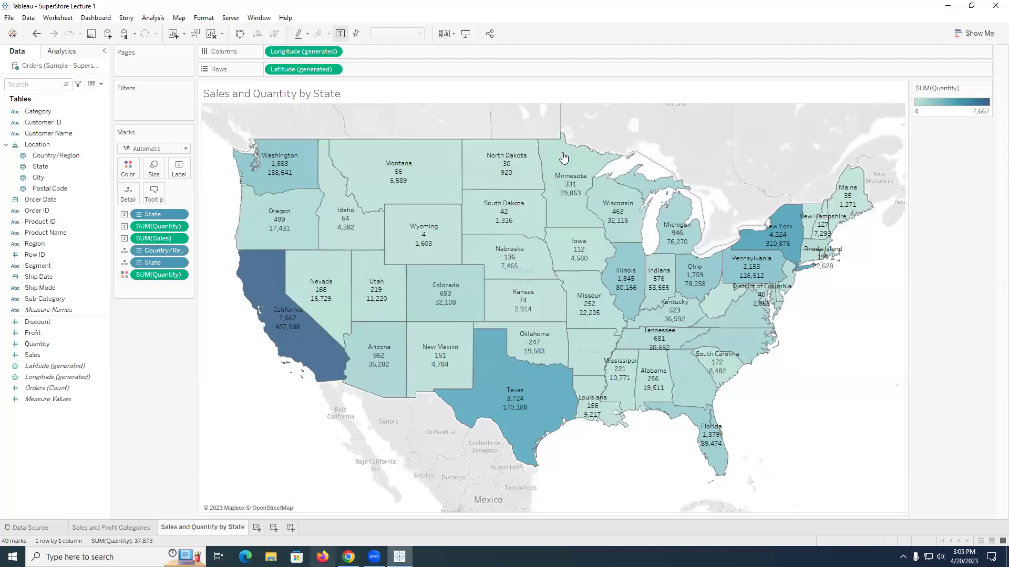
# Step: Close Tableau, the Tableau job listings page and the Chrome window, leaving the empty desktop
pyautogui.click(7, 21)
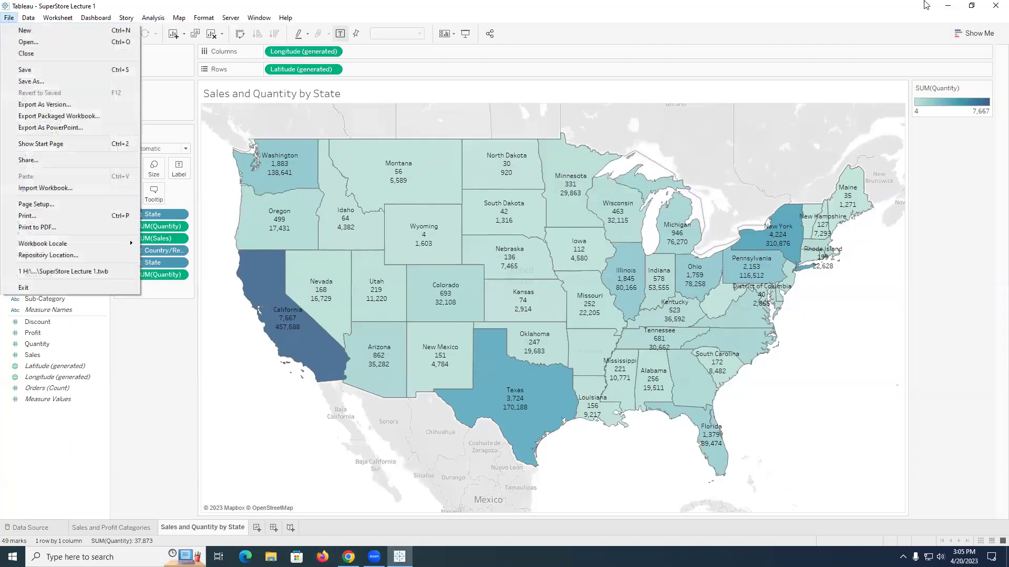
pyautogui.click(994, 6)
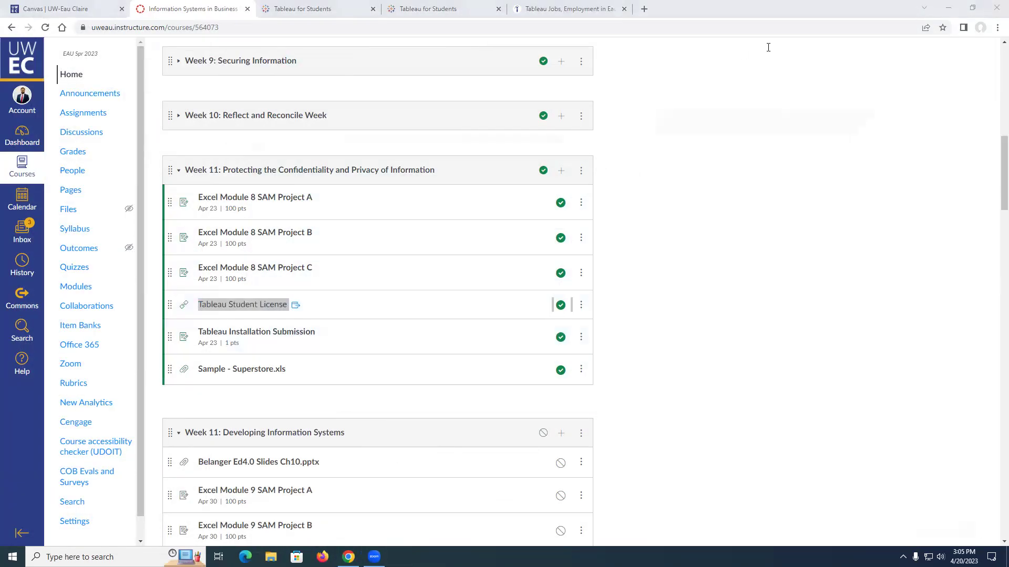
pyautogui.click(555, 12)
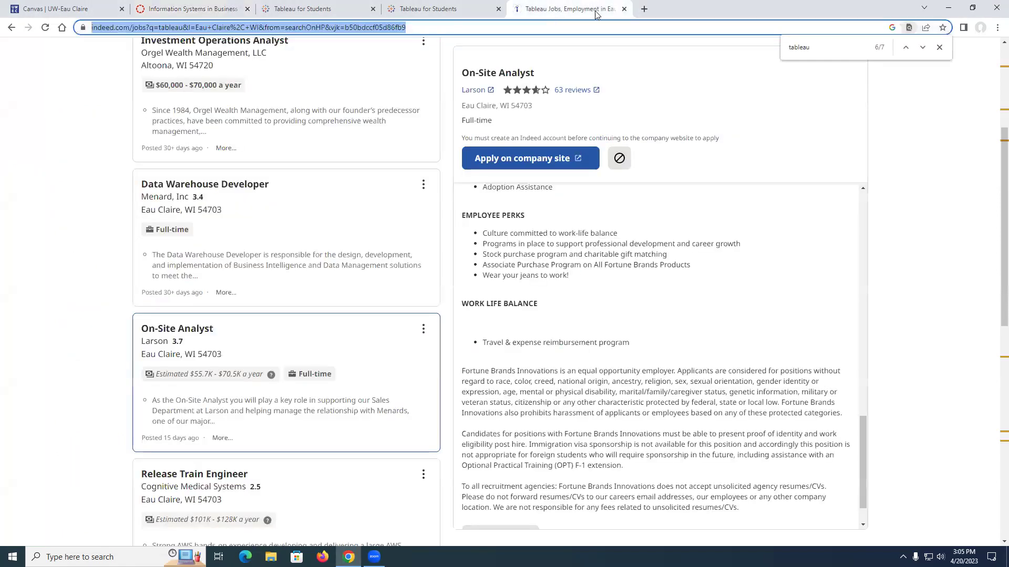
pyautogui.click(625, 9)
pyautogui.click(996, 8)
pyautogui.click(12, 557)
pyautogui.click(494, 502)
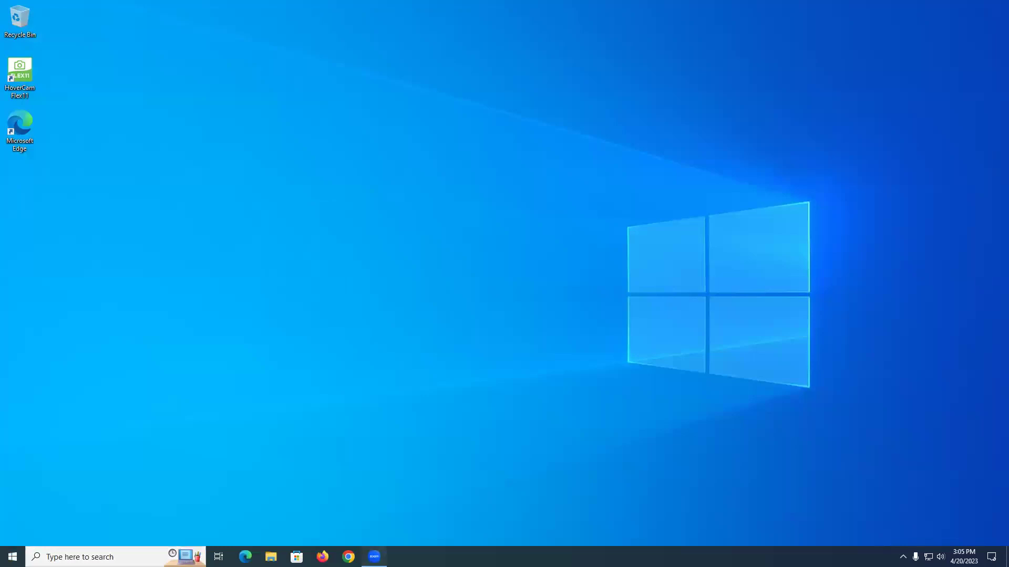